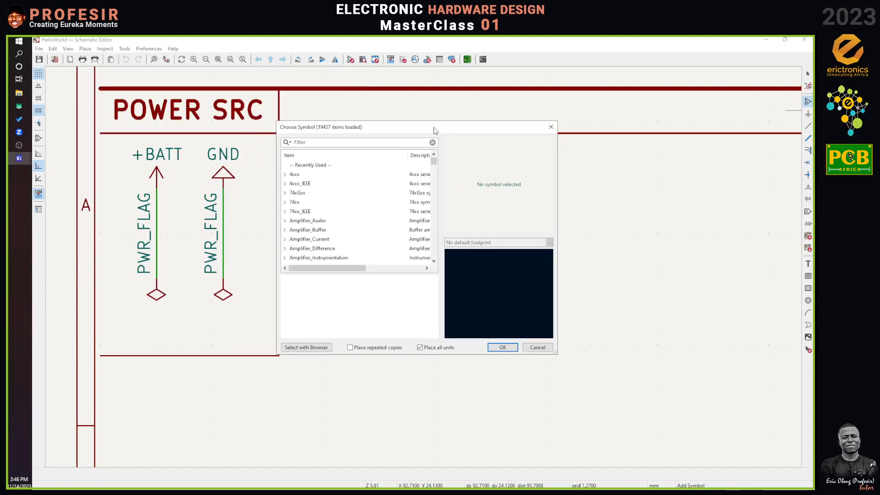
# Filter the symbol chooser by "sw" and expand the Switch library
pyautogui.click(412, 151)
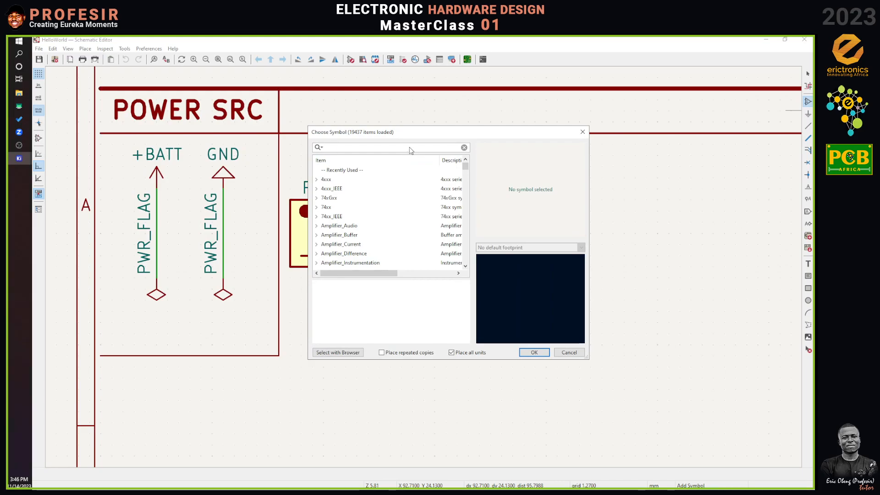
pyautogui.write('s')
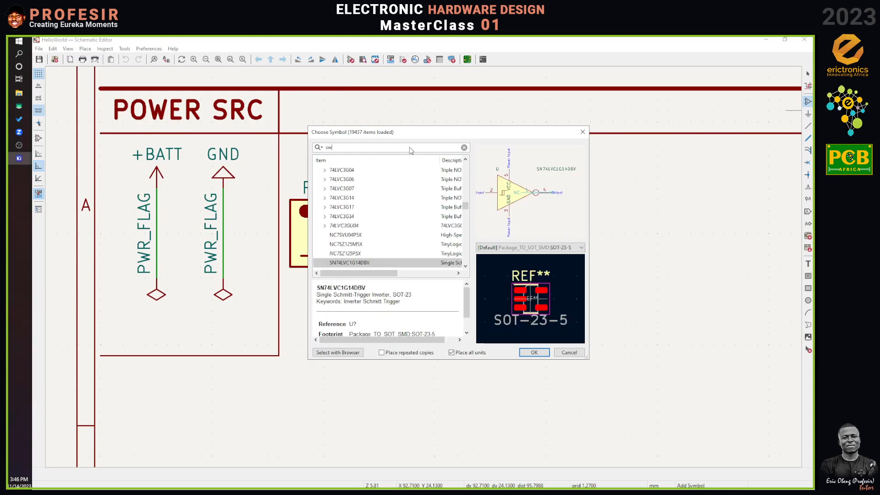
pyautogui.write('w')
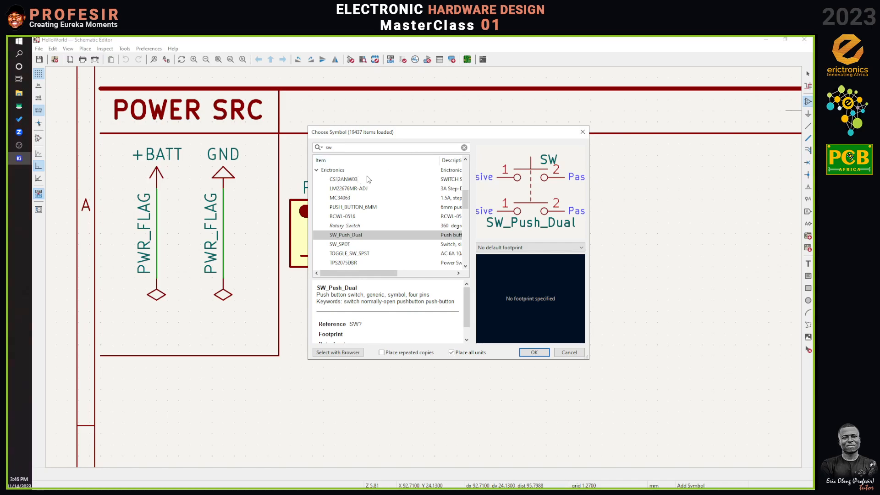
pyautogui.click(317, 171)
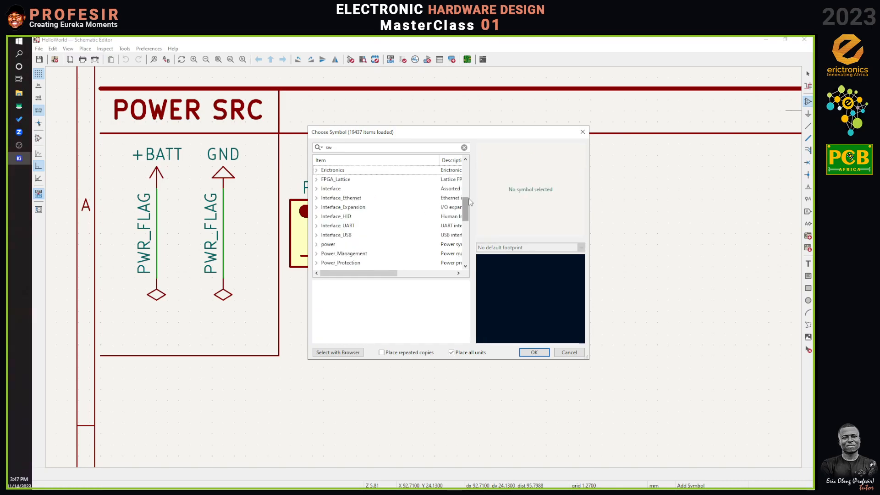
pyautogui.moveTo(469, 205); pyautogui.dragTo(463, 247)
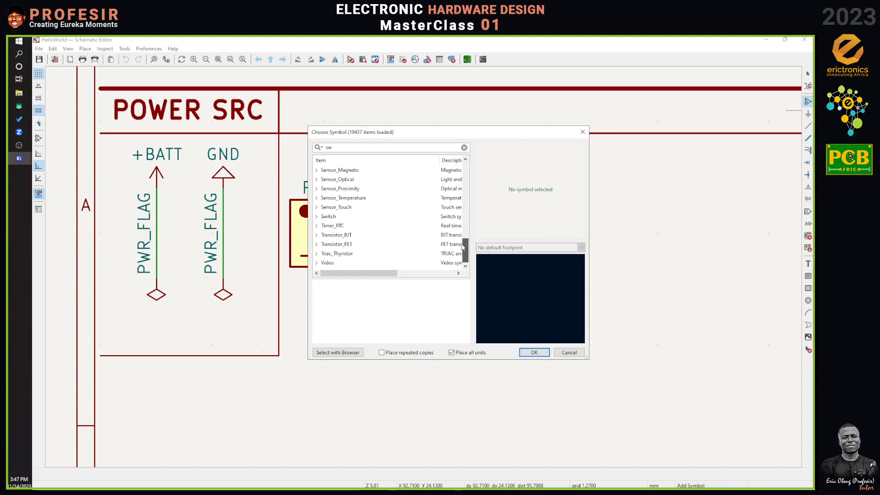
pyautogui.click(317, 217)
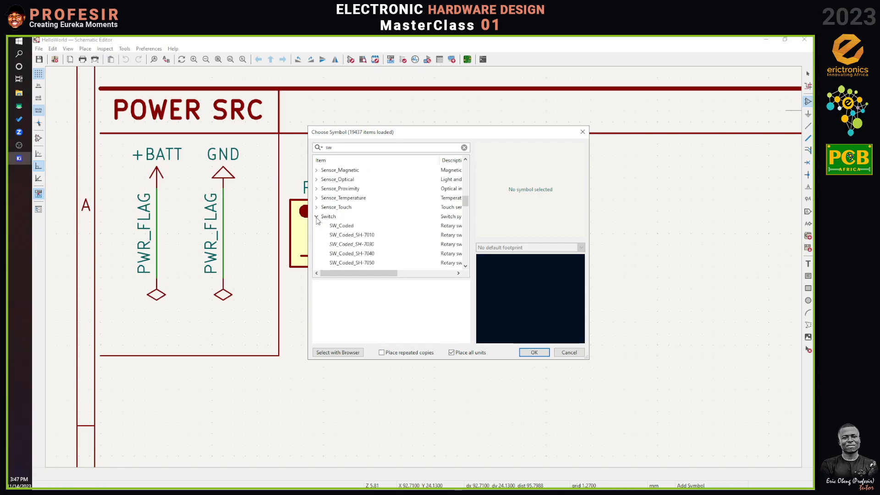
# Preview the coded rotary, two-way DIP and push-open switch symbols in the Switch library, including the units of SW_Push_Open_Dual_x2
pyautogui.click(361, 228)
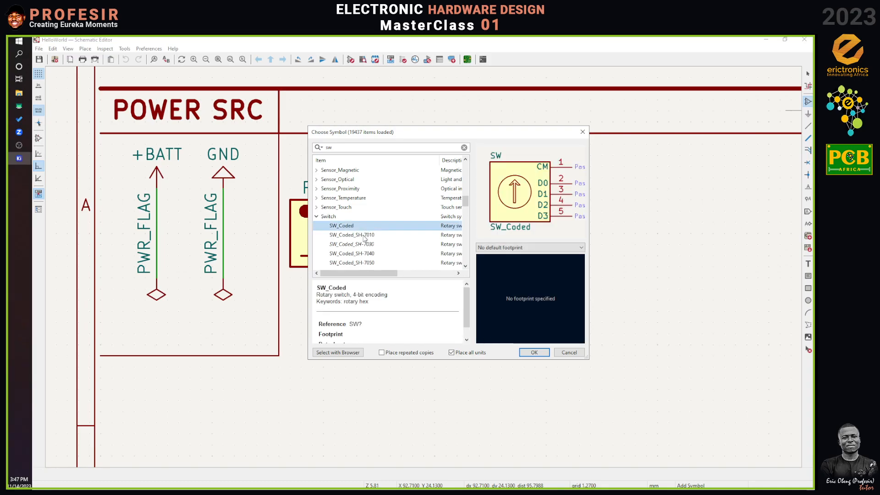
pyautogui.click(362, 236)
pyautogui.scroll(-3, 390, 215)
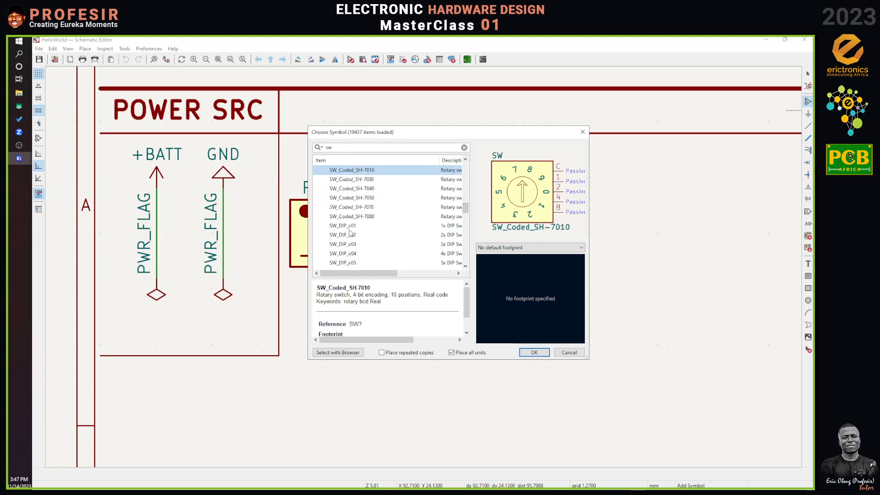
pyautogui.click(367, 234)
pyautogui.moveTo(466, 210); pyautogui.dragTo(466, 240)
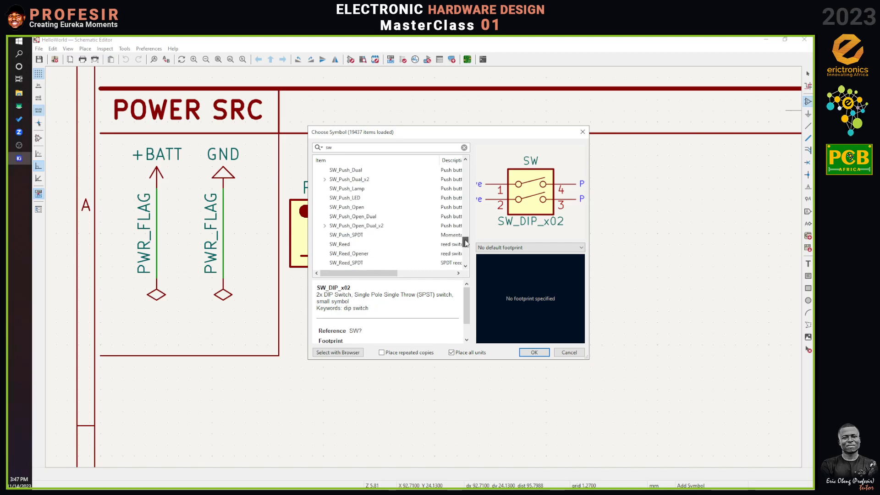
pyautogui.click(358, 236)
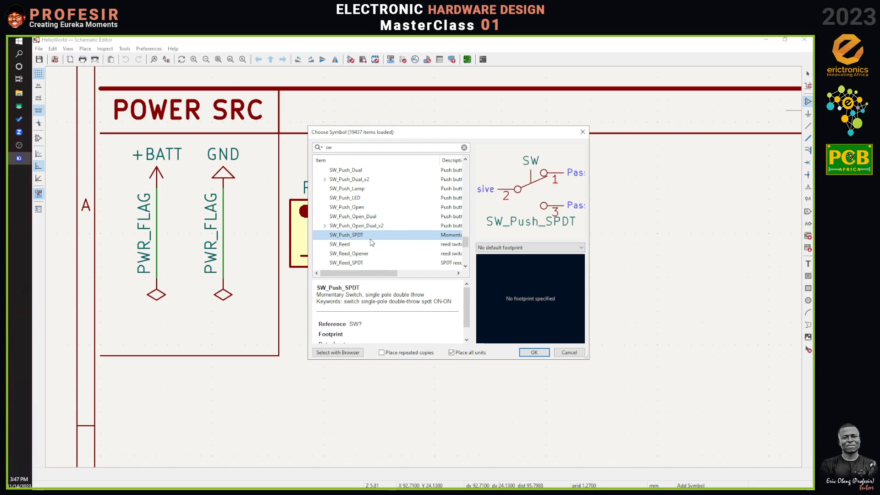
pyautogui.click(357, 208)
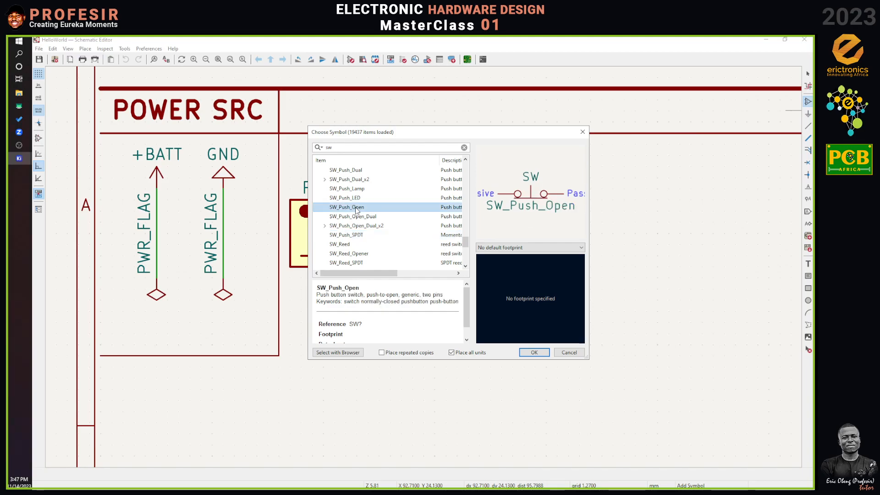
pyautogui.click(338, 226)
pyautogui.click(325, 226)
pyautogui.click(331, 235)
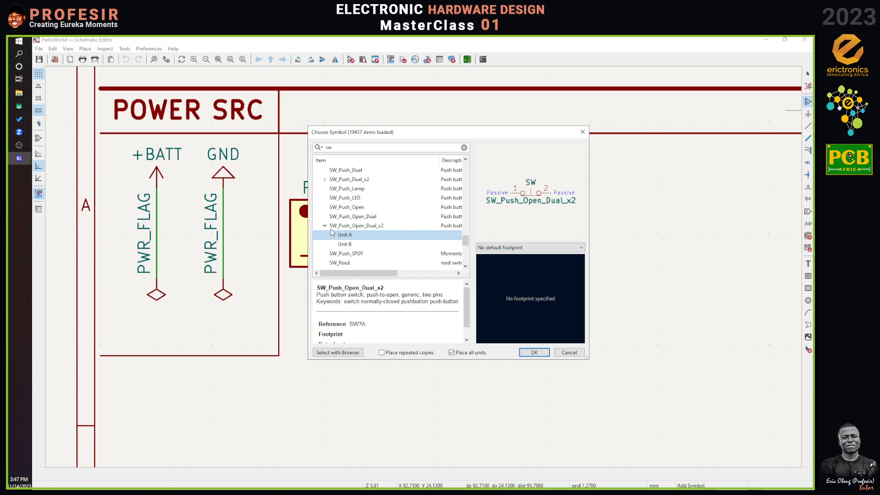
pyautogui.click(325, 226)
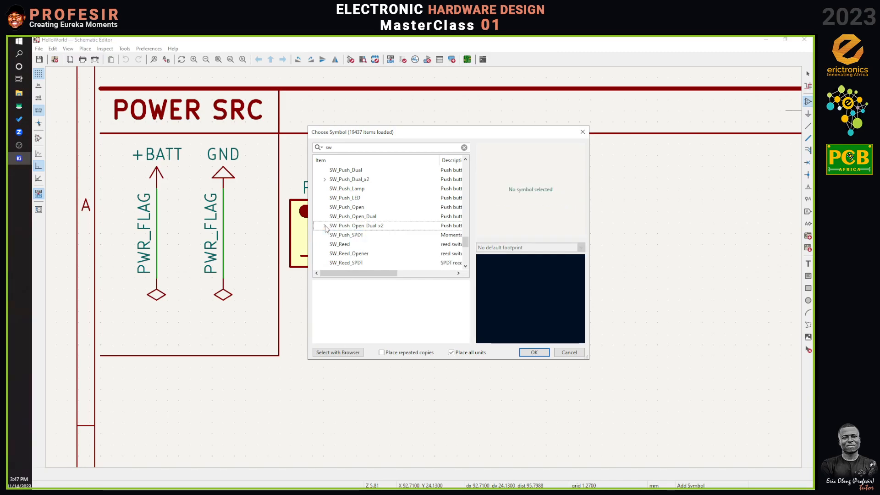
# Preview the reed, multi-pole rotary and SW_SP3T switch symbols in the Switch library
pyautogui.click(338, 244)
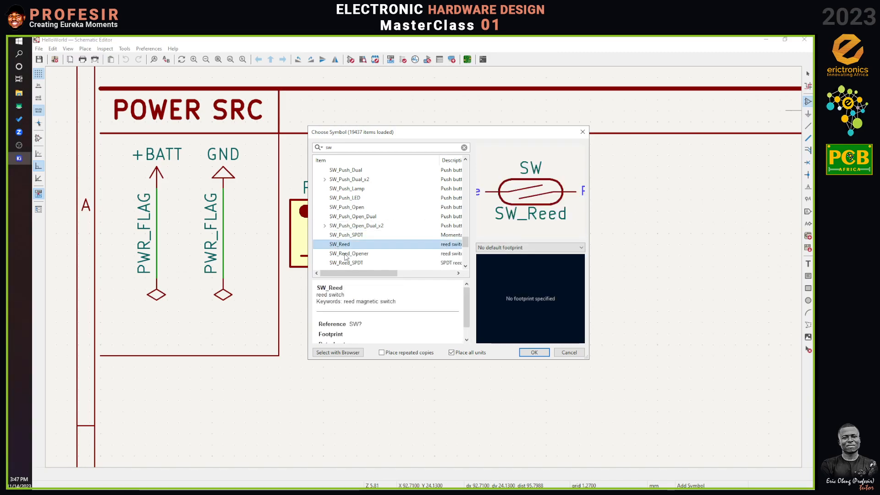
pyautogui.click(346, 255)
pyautogui.moveTo(466, 242); pyautogui.dragTo(465, 252)
pyautogui.click(358, 216)
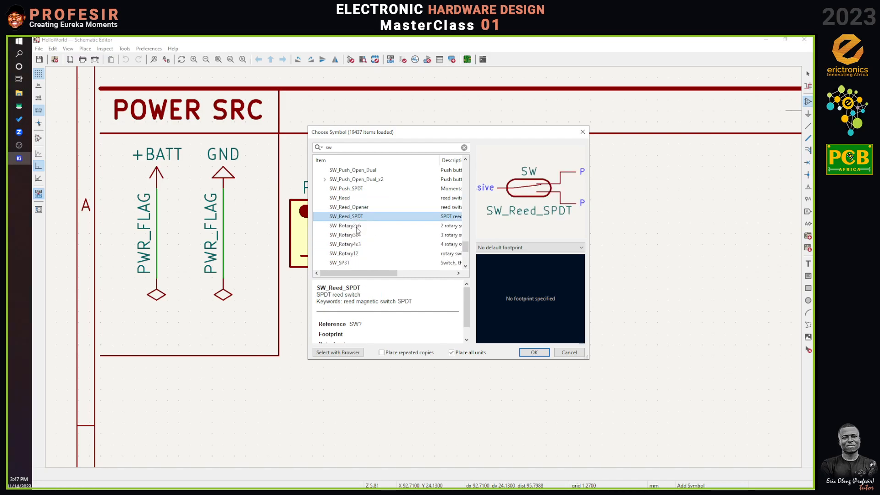
pyautogui.click(358, 227)
pyautogui.click(352, 235)
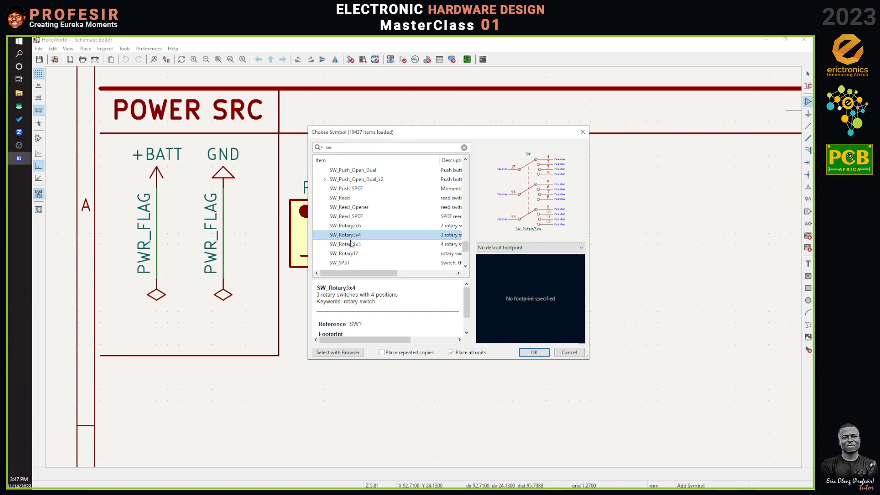
pyautogui.click(351, 244)
pyautogui.click(351, 254)
pyautogui.click(351, 262)
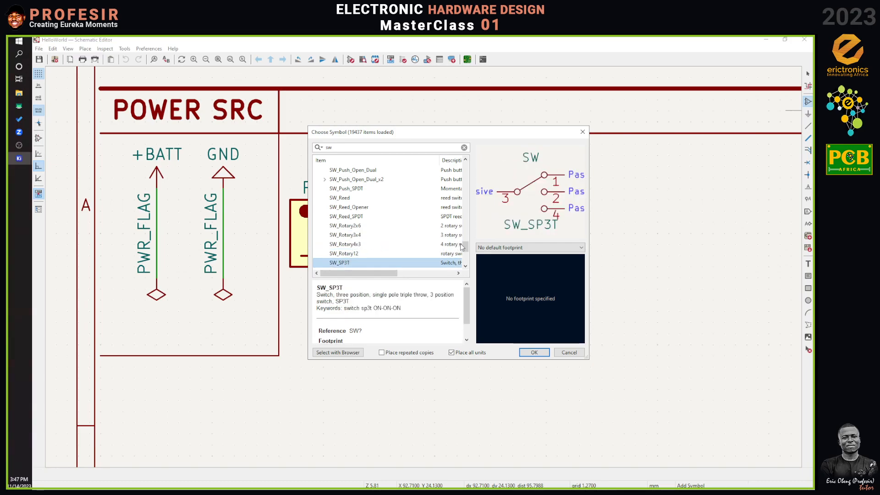
# Compare the SW_Push_DPDT, SW_Push and SW_Push_SPDT symbols in the Switch library
pyautogui.scroll(1, 468, 251)
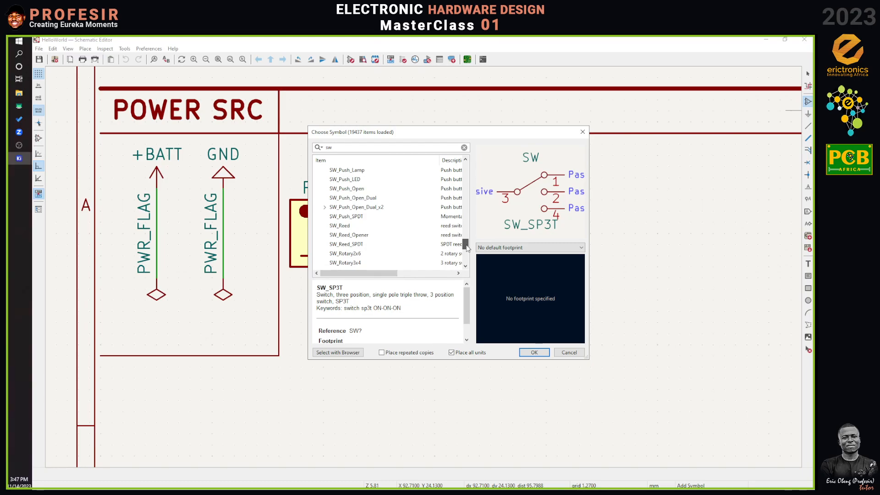
pyautogui.scroll(2, 467, 248)
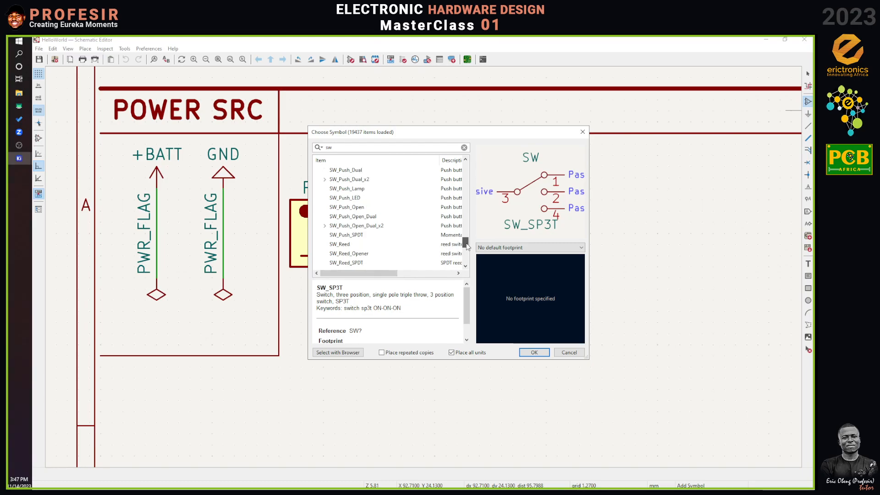
pyautogui.scroll(1, 468, 243)
pyautogui.scroll(1, 467, 241)
pyautogui.scroll(1, 467, 239)
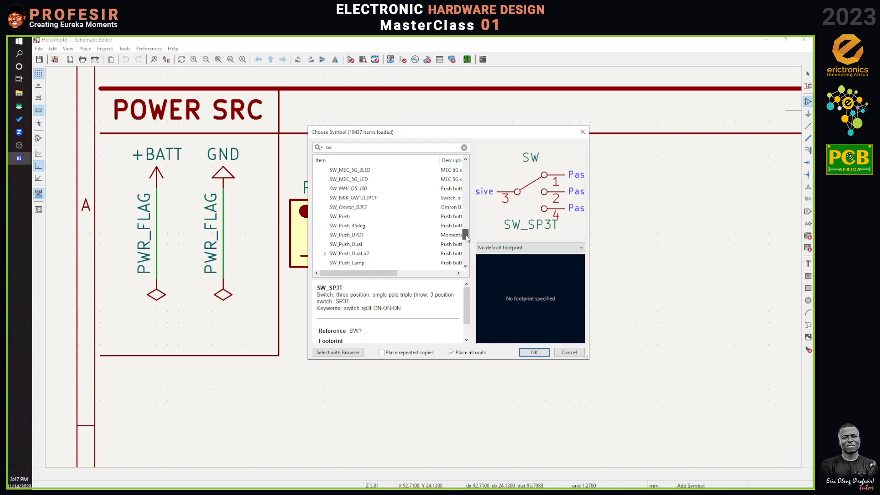
pyautogui.click(360, 235)
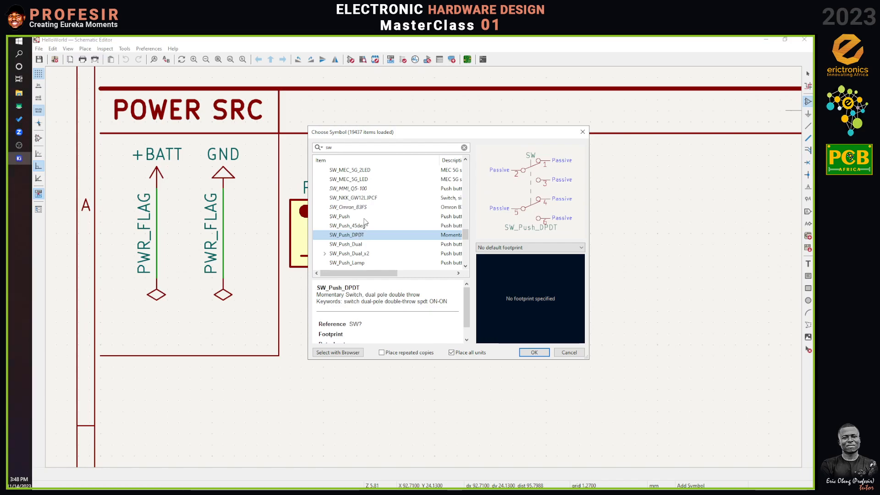
pyautogui.click(361, 217)
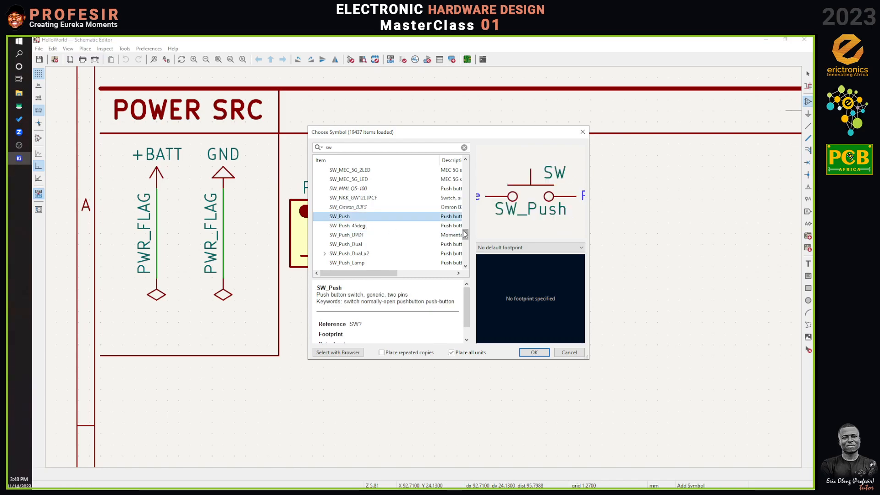
pyautogui.scroll(-2, 464, 234)
pyautogui.scroll(-1, 464, 242)
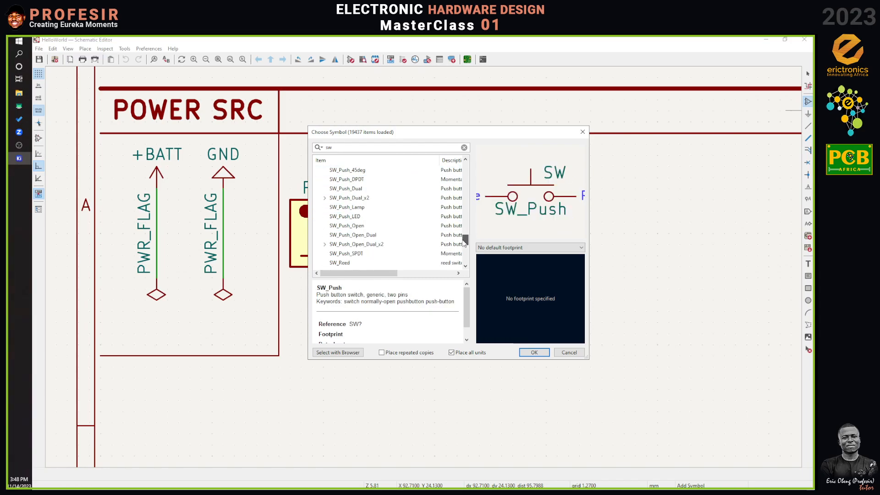
pyautogui.click(353, 255)
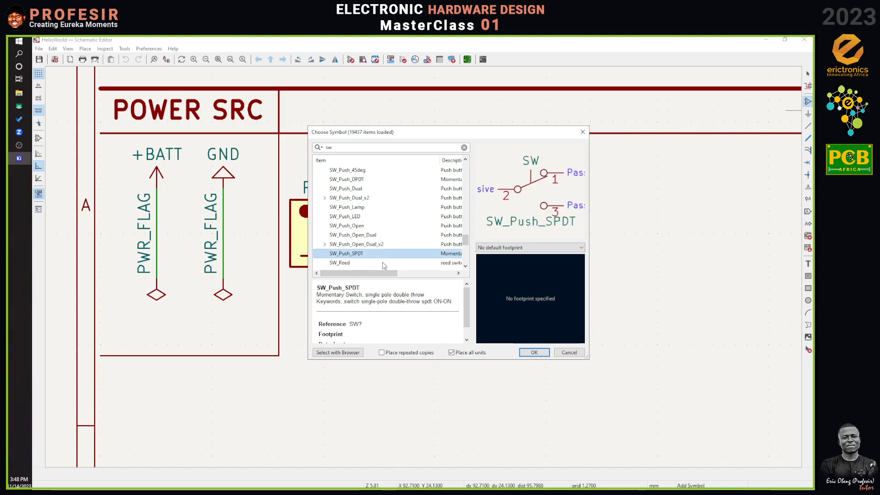
# Change the symbol filter to "spdt", collapse the Erictronics library and expand the Switch library
pyautogui.click(378, 151)
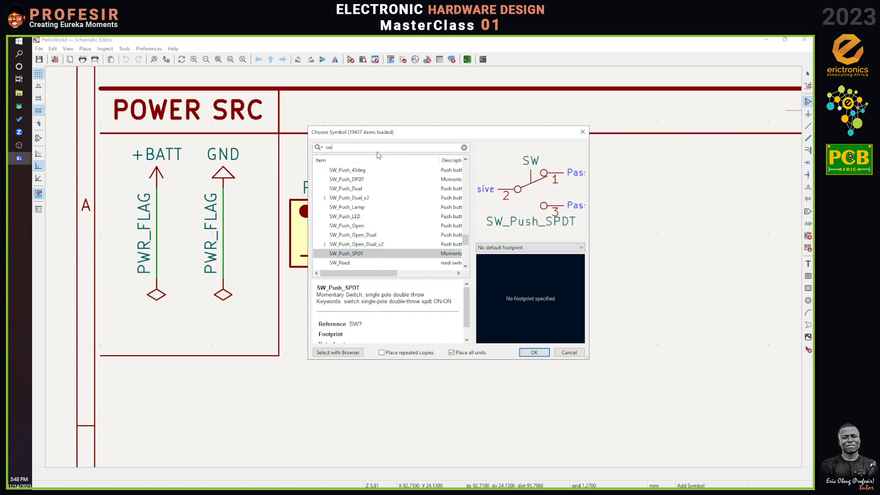
pyautogui.press('BackSpace')
pyautogui.write('p')
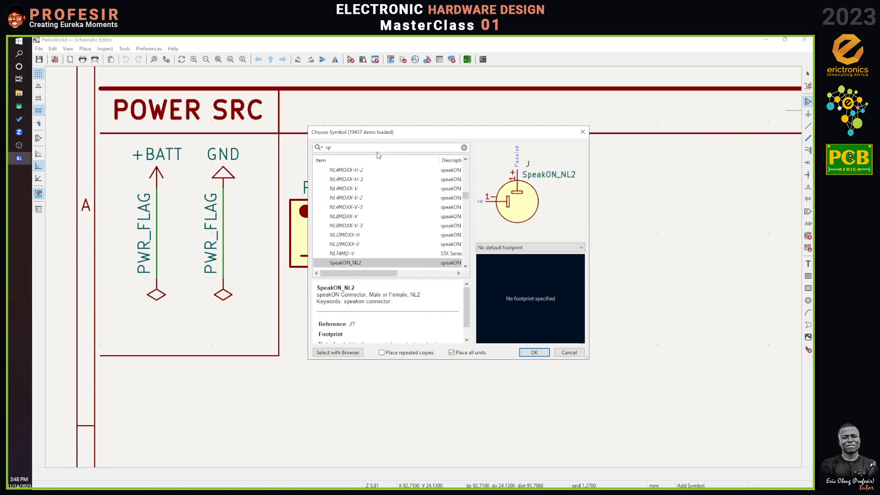
pyautogui.write('dt')
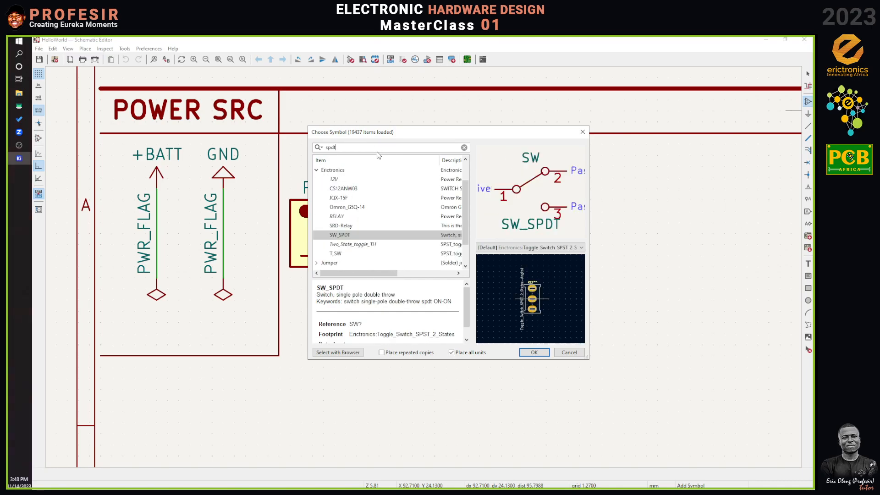
pyautogui.click(316, 170)
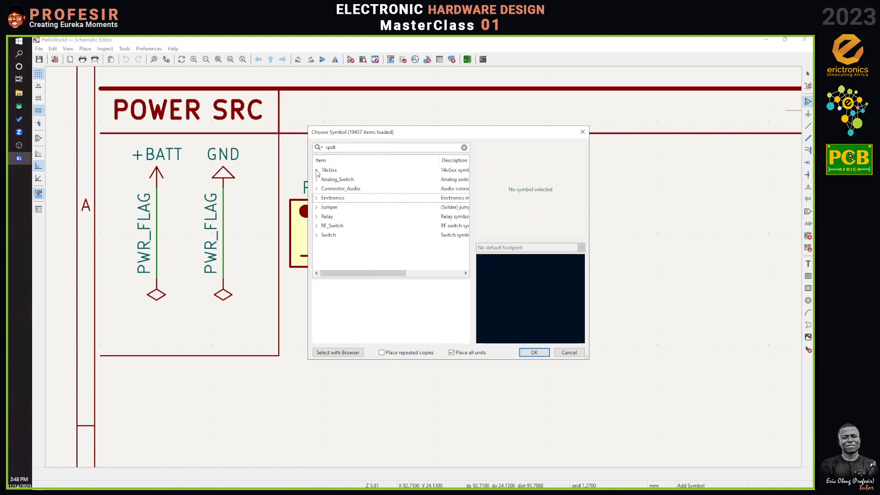
pyautogui.click(316, 235)
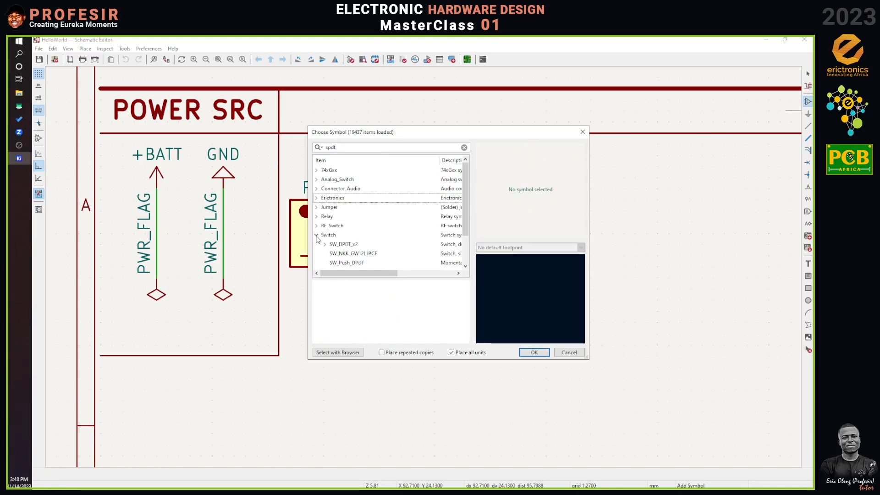
# Review the double-throw candidates and choose the Switch library's SW_SPDT symbol for placement in the schematic
pyautogui.click(351, 247)
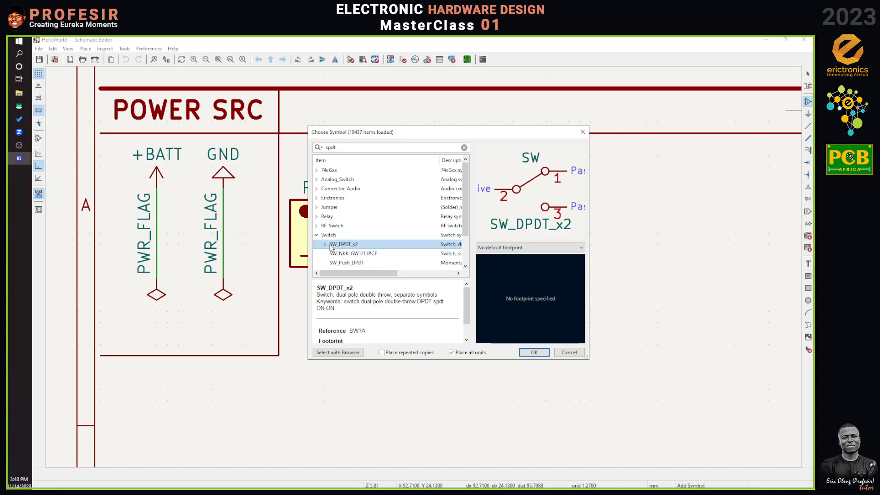
pyautogui.scroll(-1, 464, 209)
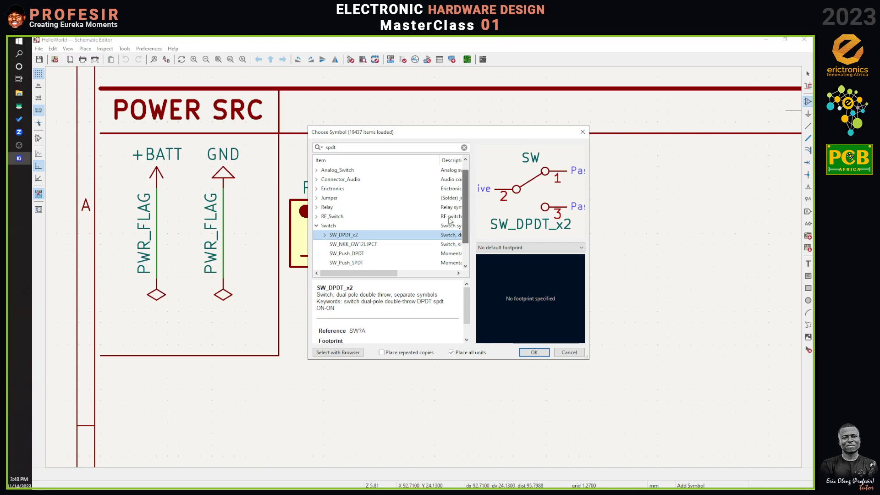
pyautogui.click(361, 254)
pyautogui.click(367, 263)
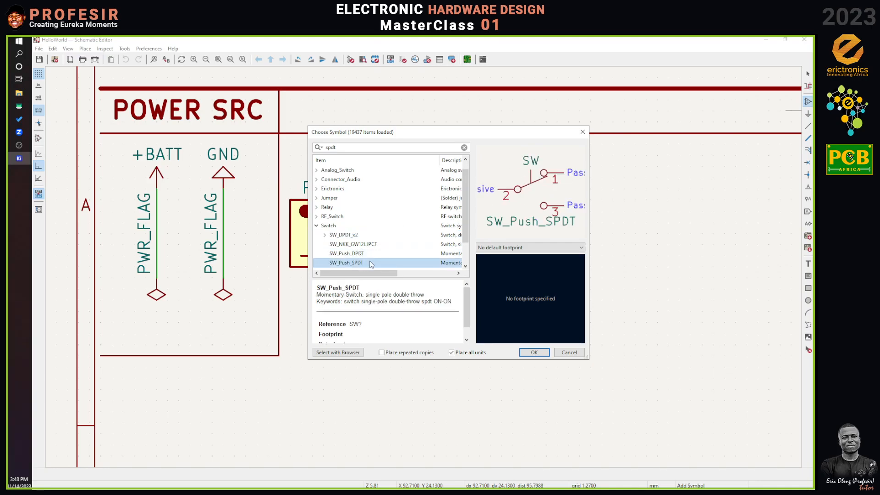
pyautogui.moveTo(466, 231); pyautogui.dragTo(466, 256)
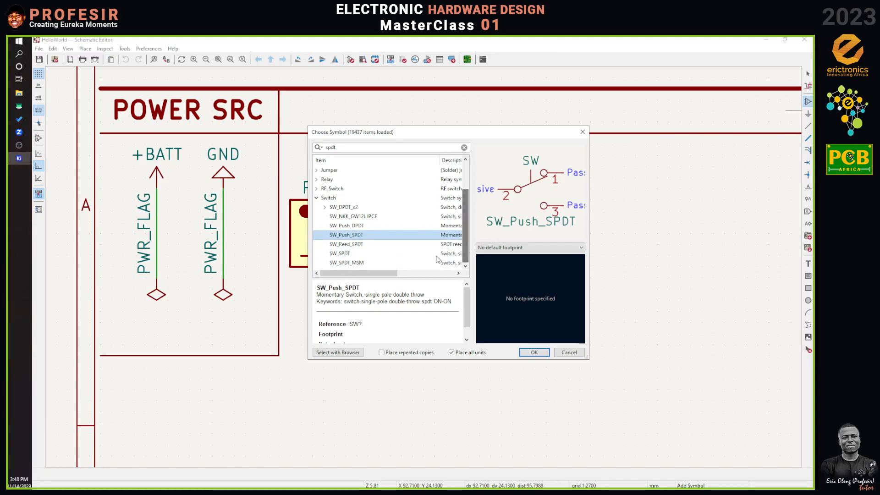
pyautogui.click(360, 255)
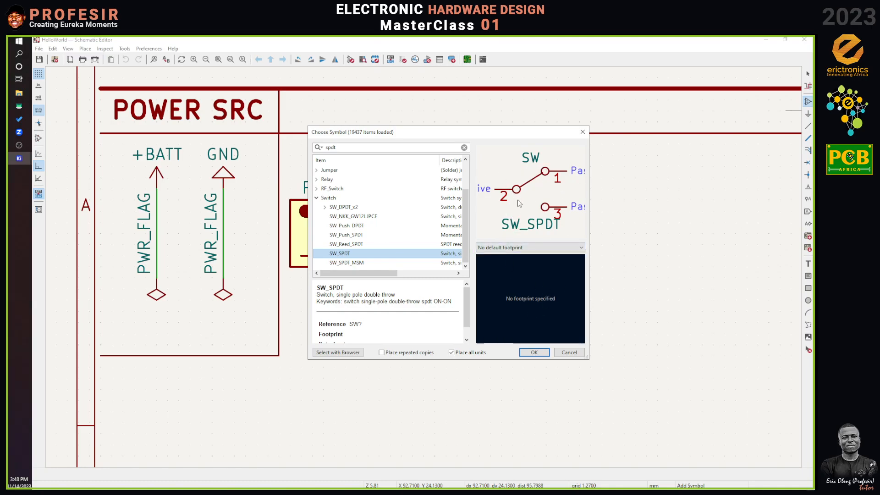
pyautogui.click(535, 352)
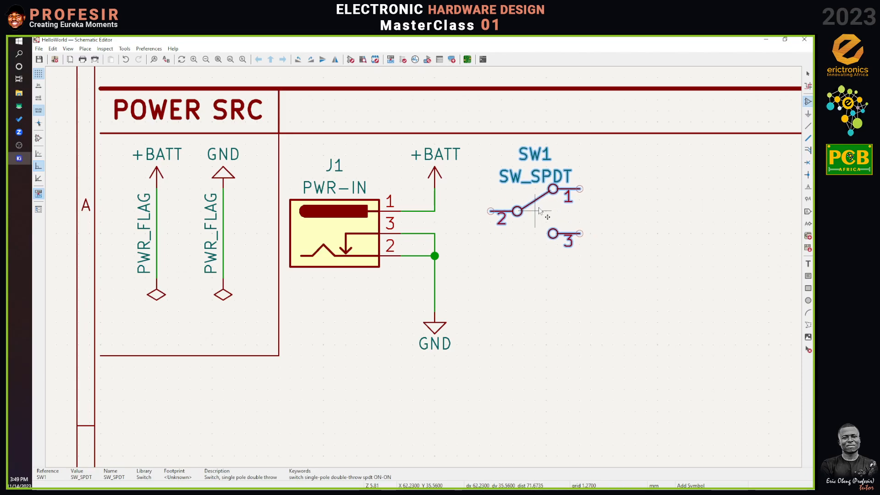
# Place the SW_SPDT switch beside the power jack circuit and wire its pin 2 to the junction of J1 pin 1 and +BATT
pyautogui.click(514, 212)
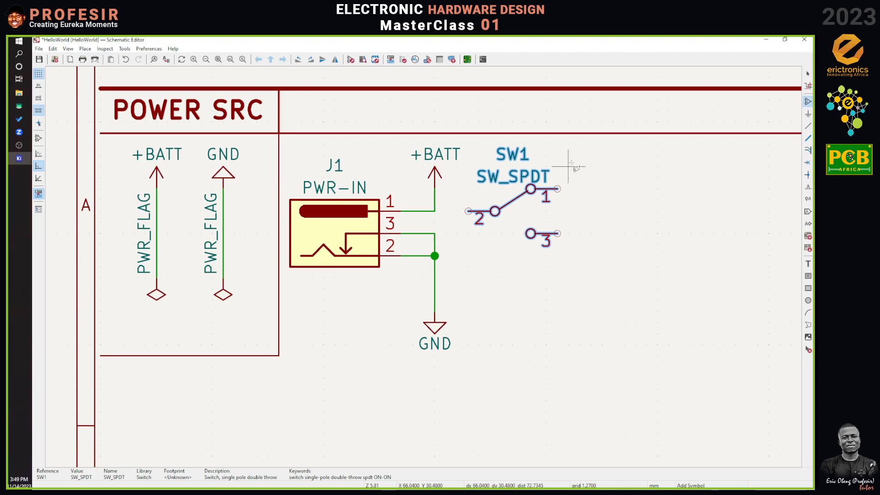
pyautogui.click(808, 74)
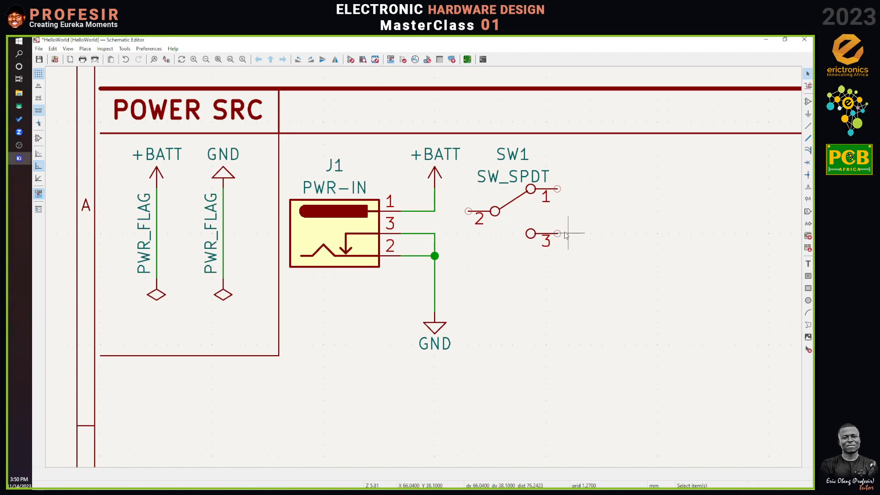
pyautogui.click(468, 211)
pyautogui.click(435, 211)
pyautogui.press('Escape')
# Draw a short horizontal output wire, about 5 mm long, from the switch's pin 1
pyautogui.click(558, 188)
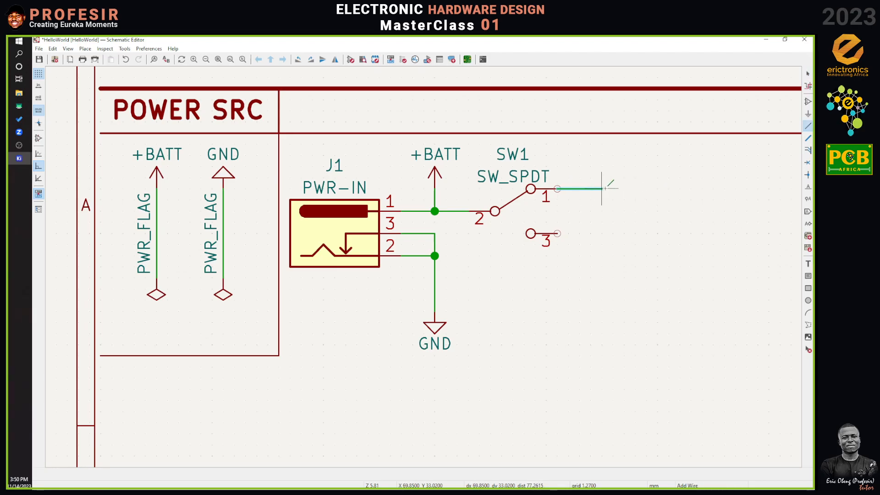
pyautogui.doubleClick(602, 188)
pyautogui.press('Escape')
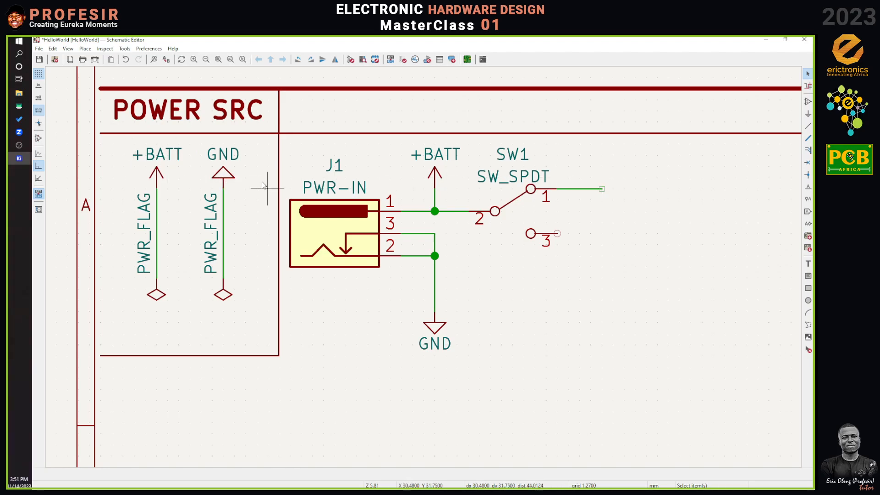
# Spread the +BATT and GND power flag groups apart inside the POWER SRC box to leave room for a third group between them
pyautogui.moveTo(249, 150); pyautogui.dragTo(253, 294)
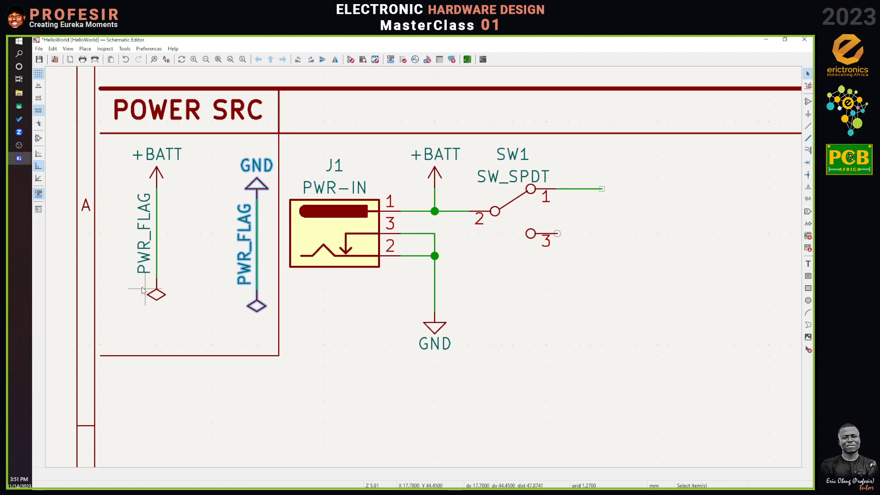
pyautogui.moveTo(196, 147); pyautogui.dragTo(127, 296)
pyautogui.click(178, 277)
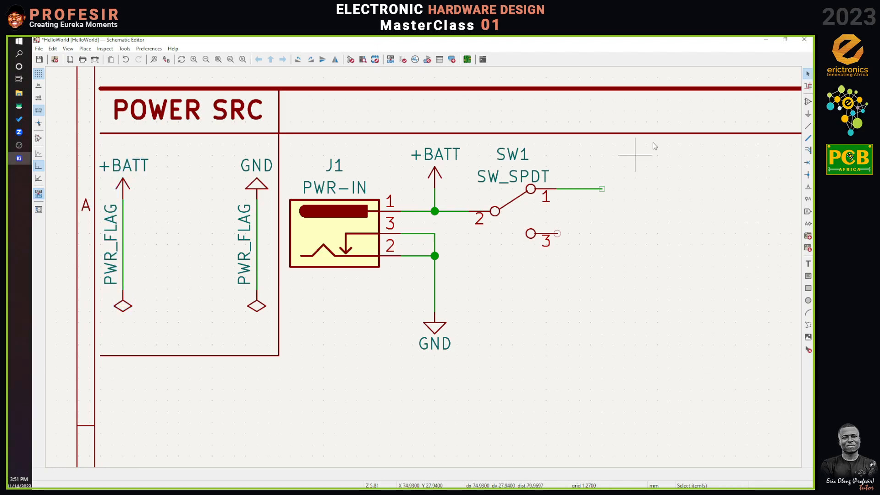
# Find the +12V power symbol with the filter "12" and place it between the +BATT and GND symbols in the POWER SRC box
pyautogui.click(809, 114)
pyautogui.click(449, 240)
pyautogui.write('2')
pyautogui.press('BackSpace')
pyautogui.write('12')
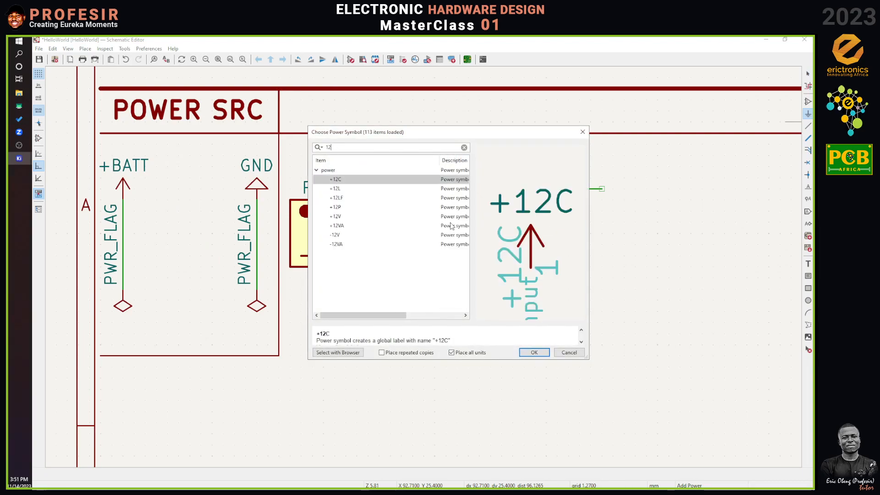
pyautogui.click(338, 217)
pyautogui.click(525, 353)
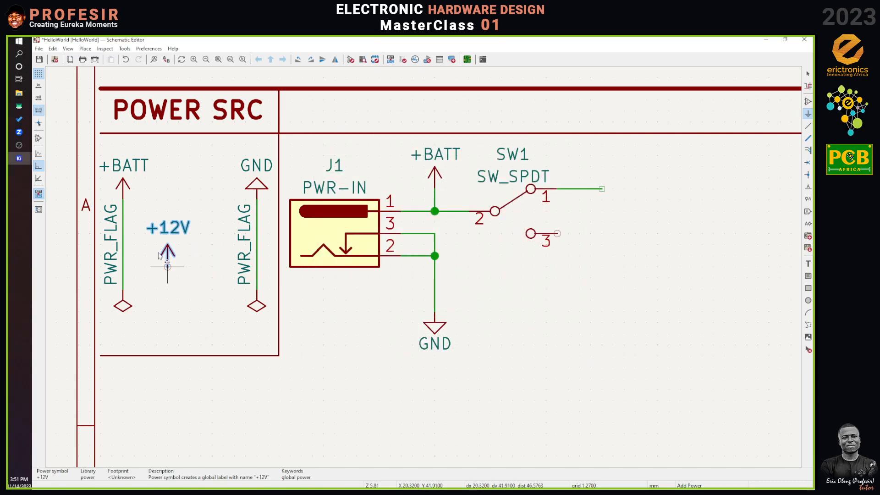
pyautogui.click(189, 200)
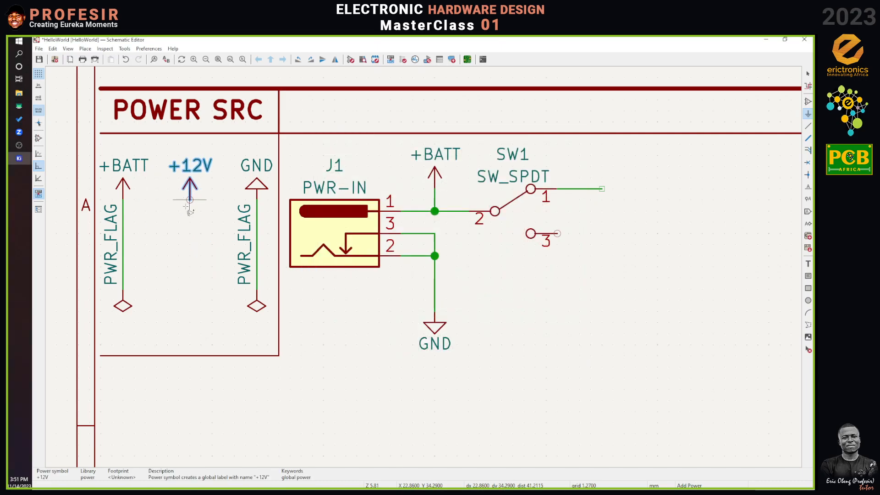
pyautogui.click(809, 73)
# Duplicate the GND group's PWR_FLAG below the new +12V symbol and wire the two together
pyautogui.click(267, 309)
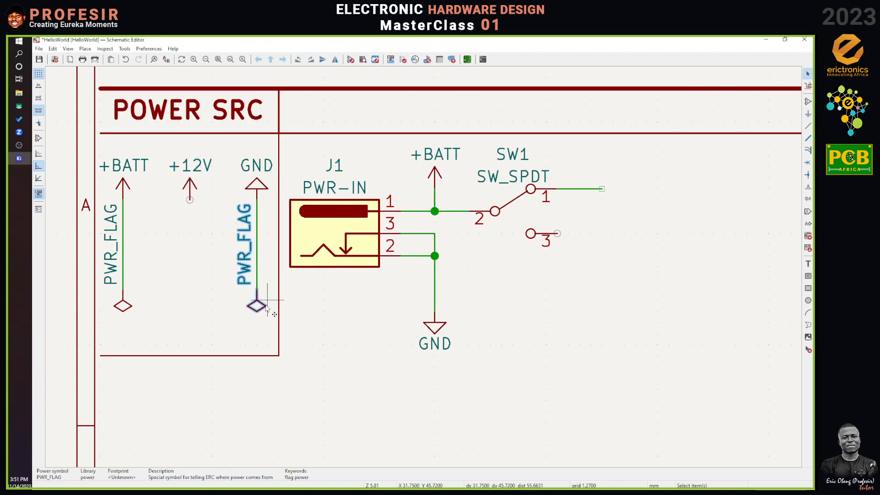
pyautogui.hotkey('ctrl', 'd')
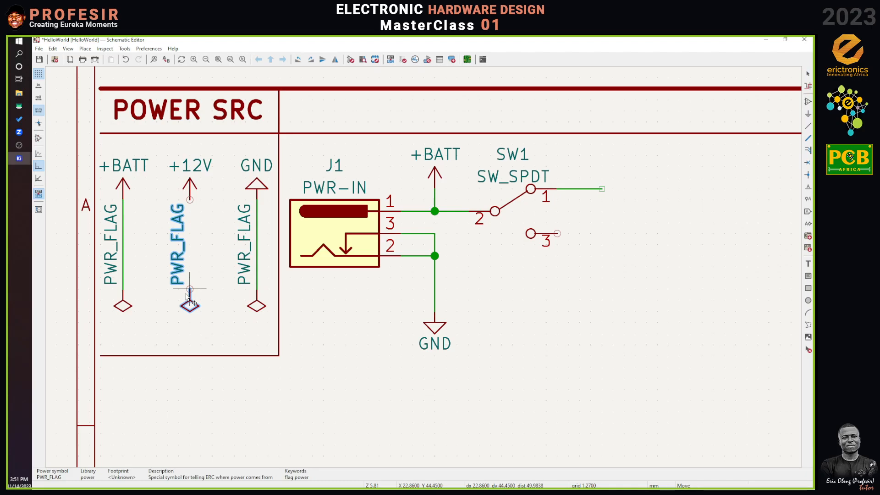
pyautogui.click(187, 295)
pyautogui.press('w')
pyautogui.click(190, 289)
pyautogui.press('Escape')
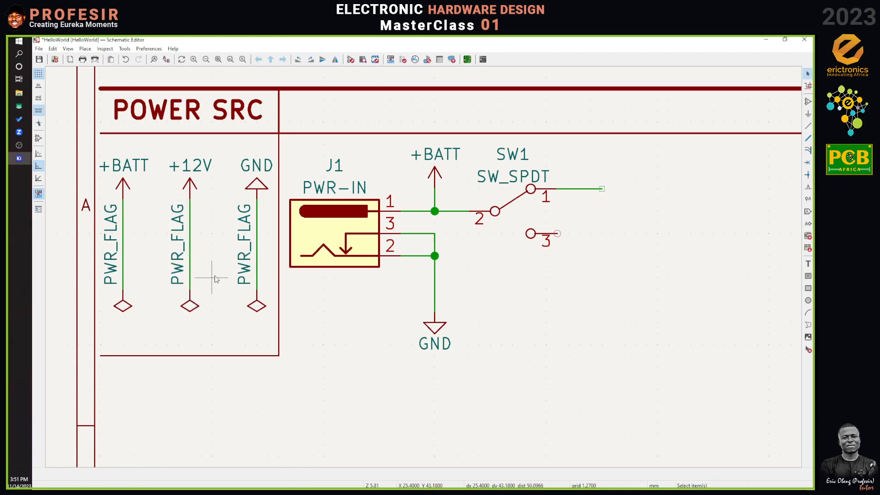
# Duplicate the +12V symbol and set the copy on the free end of the switch's pin 1 wire
pyautogui.click(190, 187)
pyautogui.hotkey('ctrl', 'd')
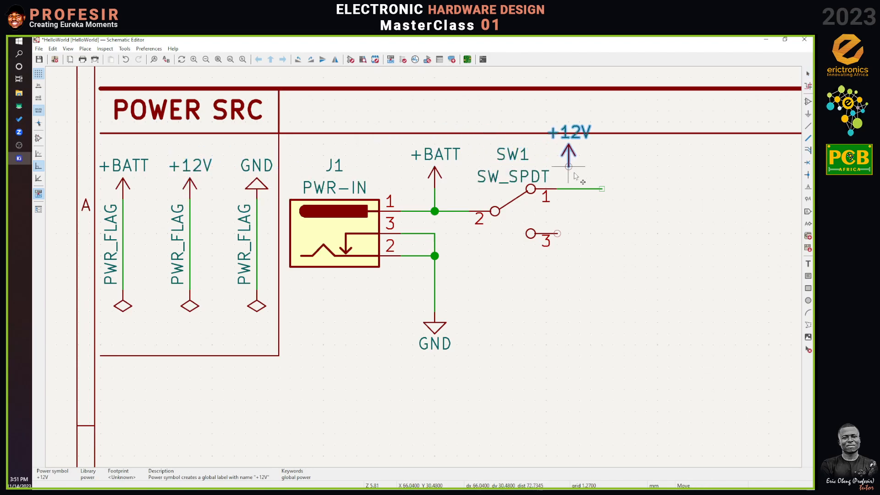
pyautogui.click(601, 187)
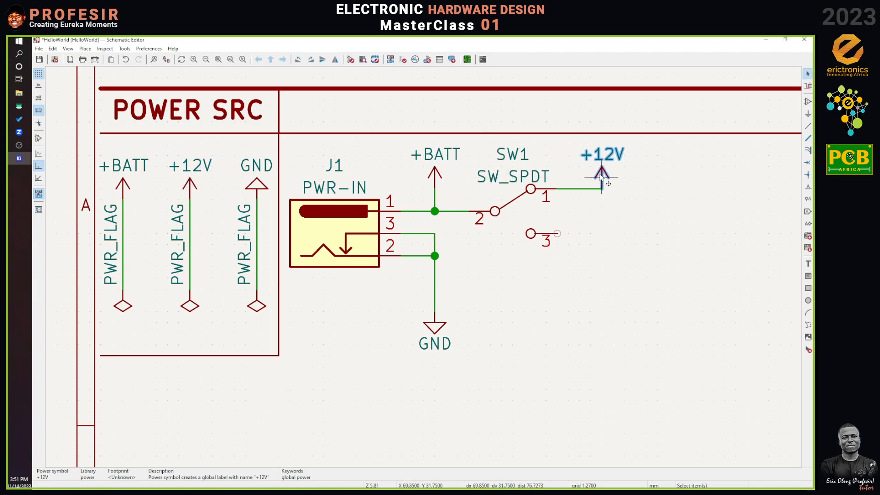
pyautogui.press('m')
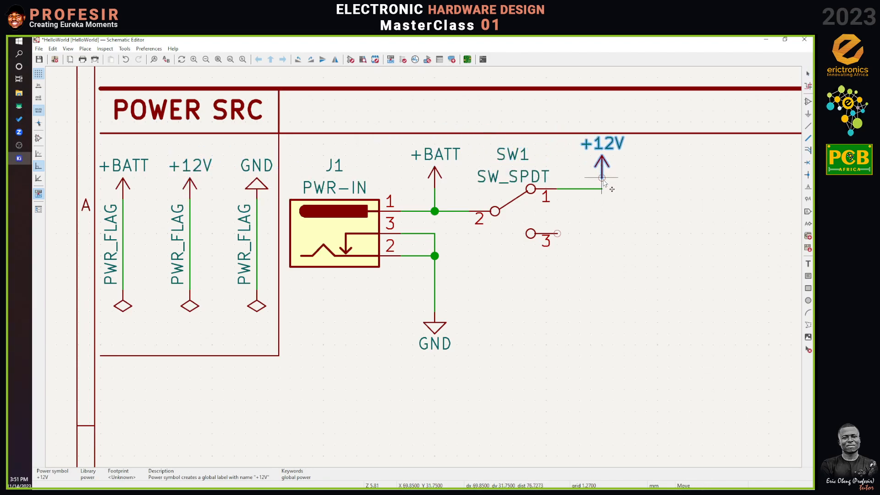
pyautogui.click(602, 188)
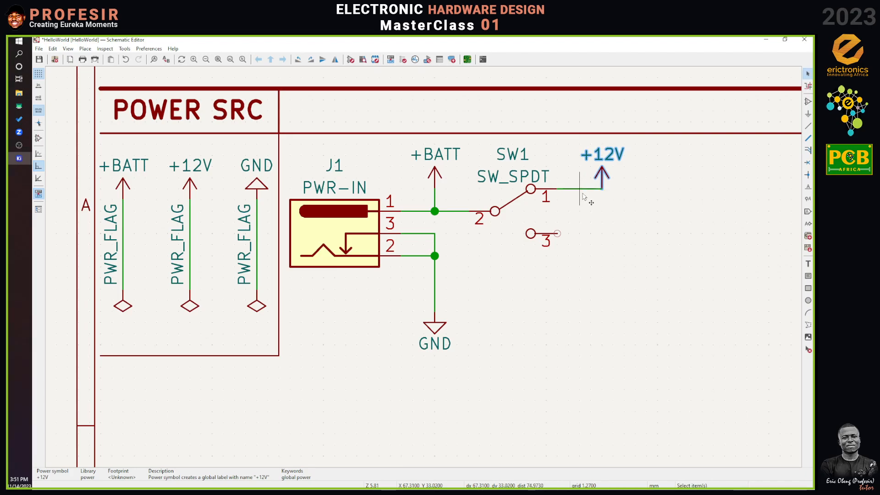
# Delete the switch's pin 1 wire and wire the +12V symbol to pin 3 instead
pyautogui.click(585, 195)
pyautogui.press('Delete')
pyautogui.press('w')
pyautogui.click(558, 233)
pyautogui.press('Escape')
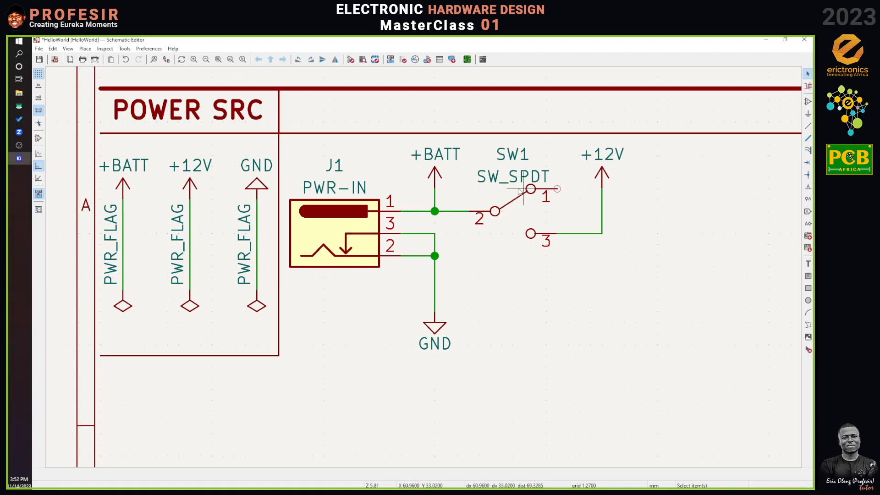
# Add a no-connection flag to the unused pin 1 of switch SW1
pyautogui.scroll(5, 557, 189)
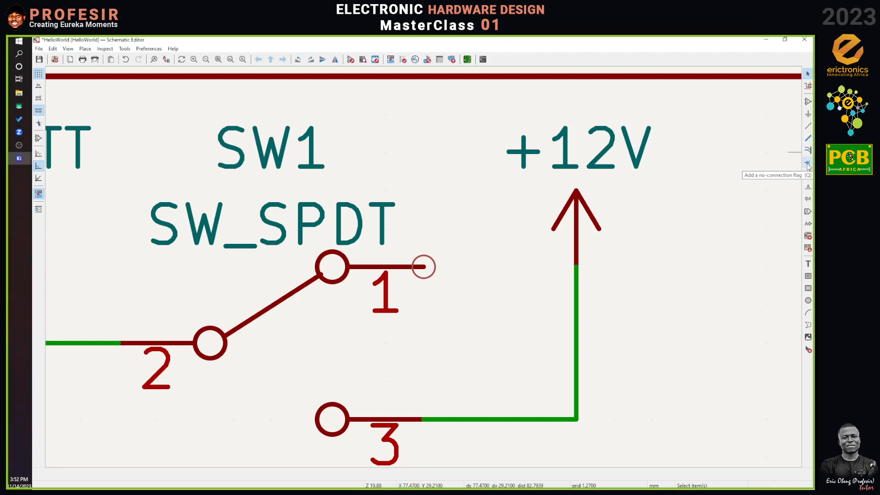
pyautogui.click(808, 163)
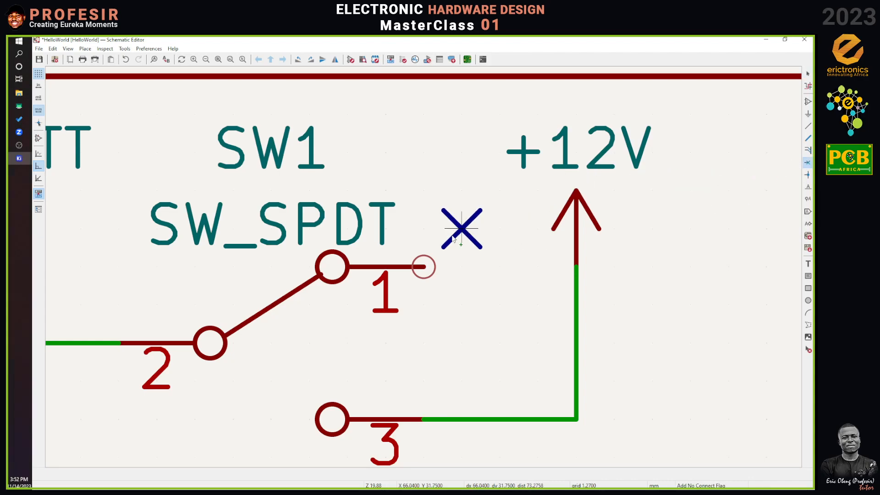
pyautogui.click(425, 265)
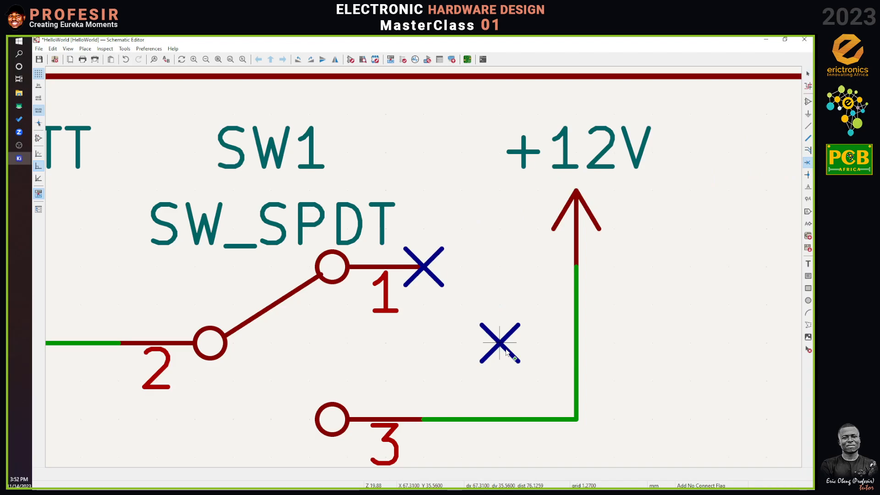
pyautogui.press('Escape')
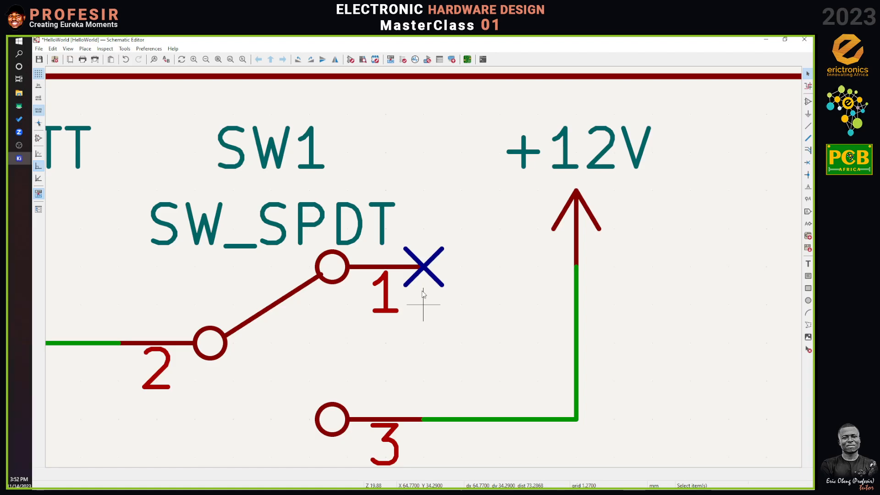
# Draw a graphic border line from the POWER SRC box's lower corner, under the switch circuit and up past +12V to the thick title line
pyautogui.scroll(-5, 423, 299)
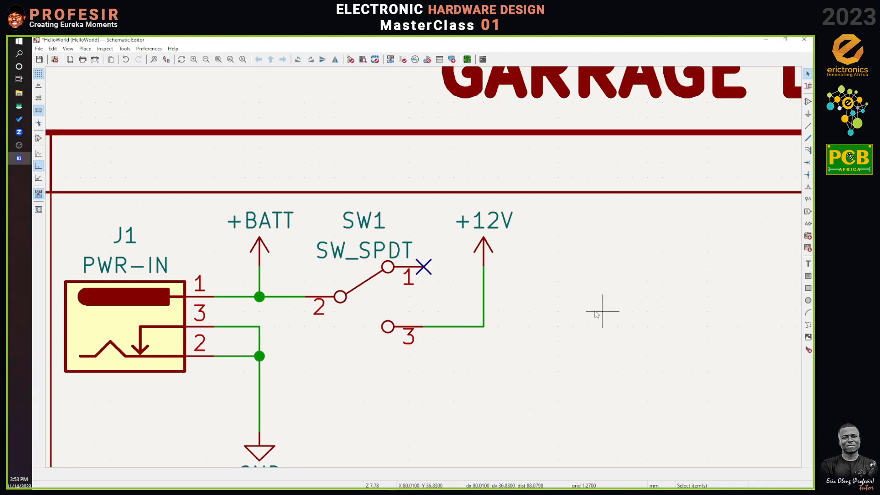
pyautogui.scroll(-4, 472, 295)
pyautogui.scroll(3, 418, 260)
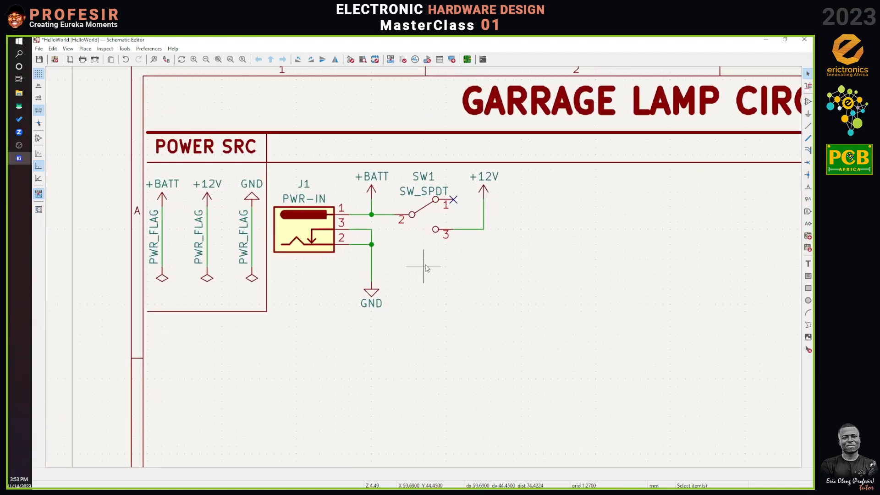
pyautogui.scroll(1, 425, 268)
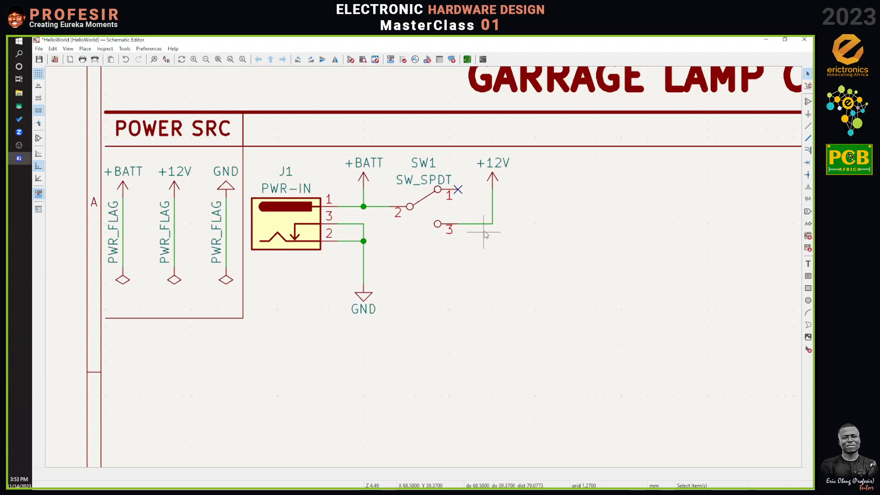
pyautogui.click(809, 325)
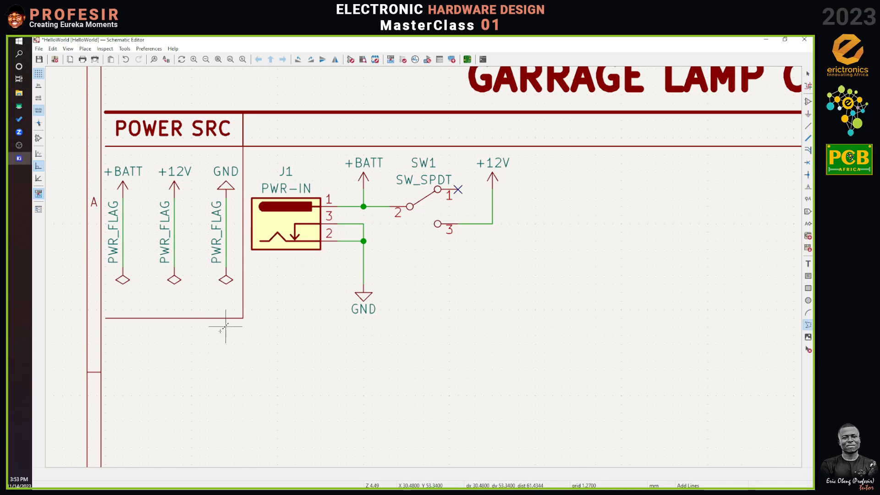
pyautogui.click(243, 318)
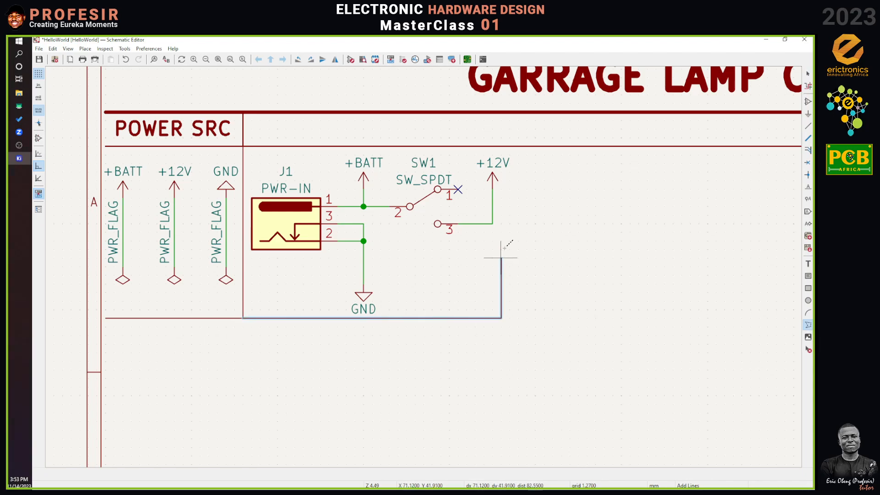
pyautogui.doubleClick(527, 111)
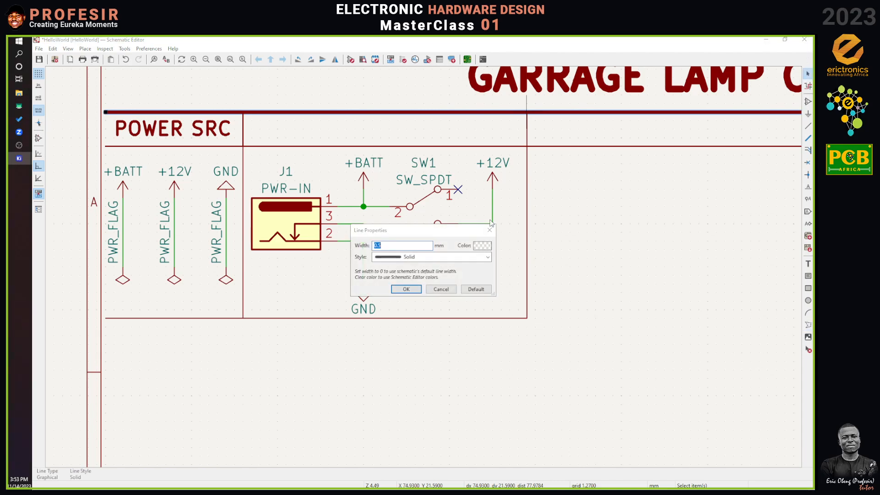
pyautogui.click(490, 230)
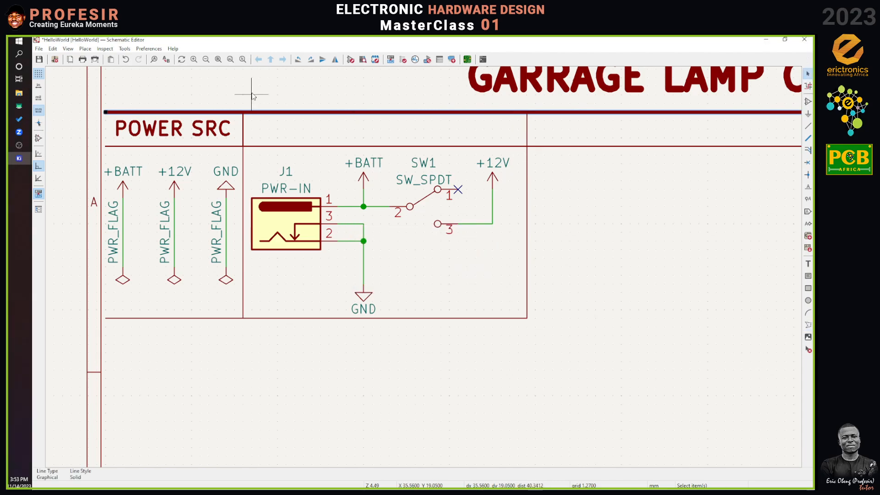
# Duplicate the POWER SRC heading and place the copy in the header row above the jack and switch circuit
pyautogui.click(184, 123)
pyautogui.hotkey('ctrl', 'd')
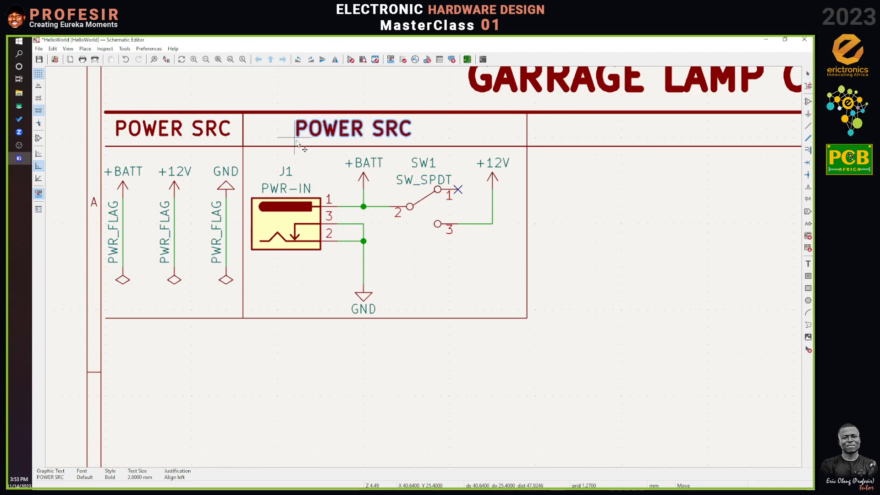
pyautogui.click(321, 141)
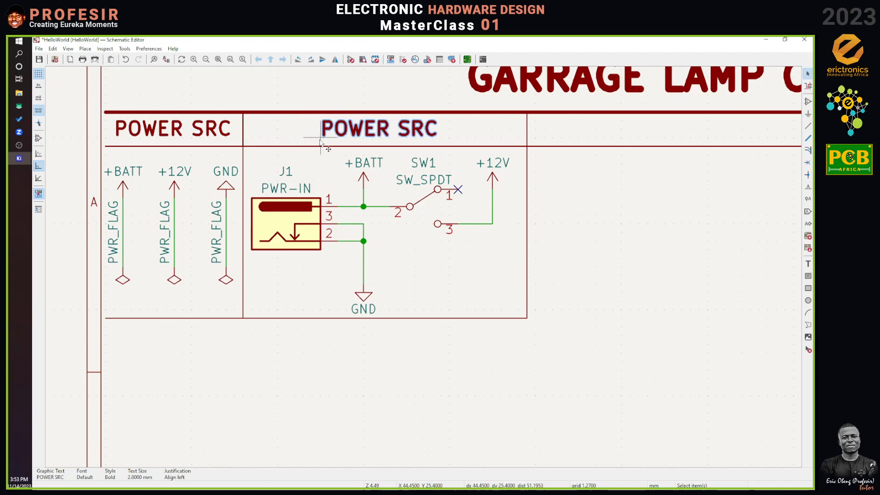
pyautogui.press('Escape')
pyautogui.press('p')
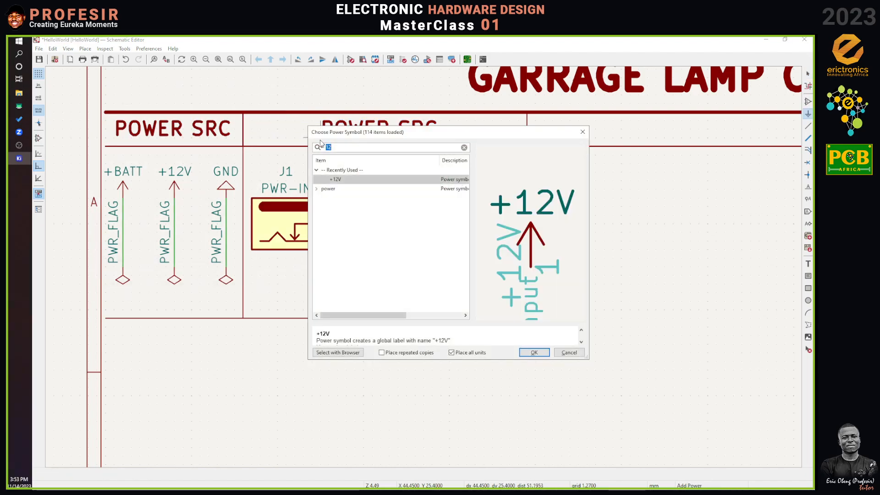
pyautogui.press('Escape')
pyautogui.click(362, 131)
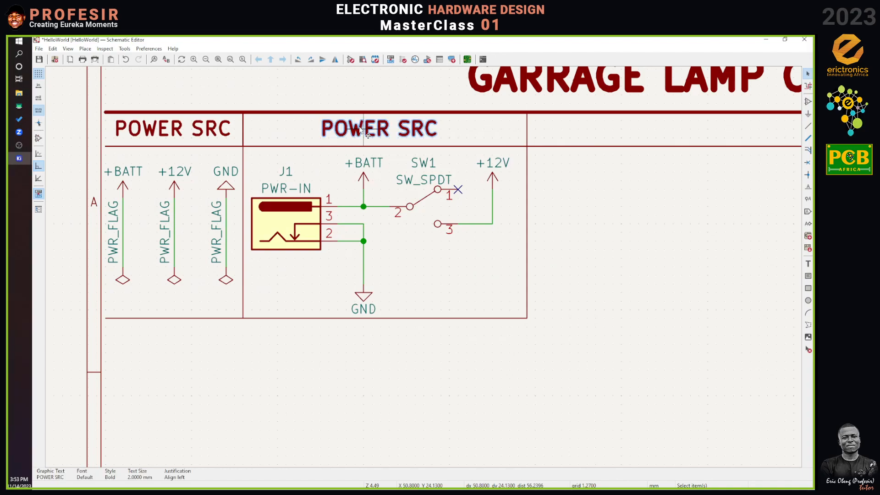
pyautogui.press('w')
pyautogui.press('Escape')
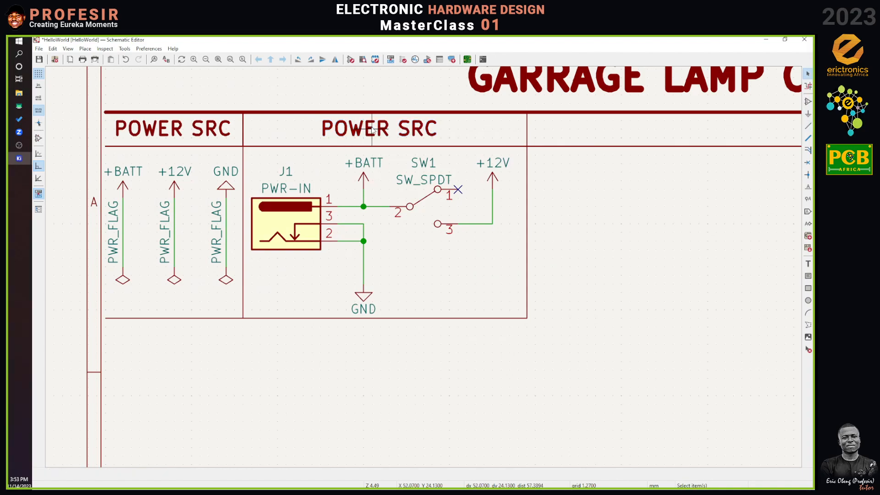
# Change the copied heading above the jack and switch circuit to read POWER INPUT
pyautogui.click(379, 133)
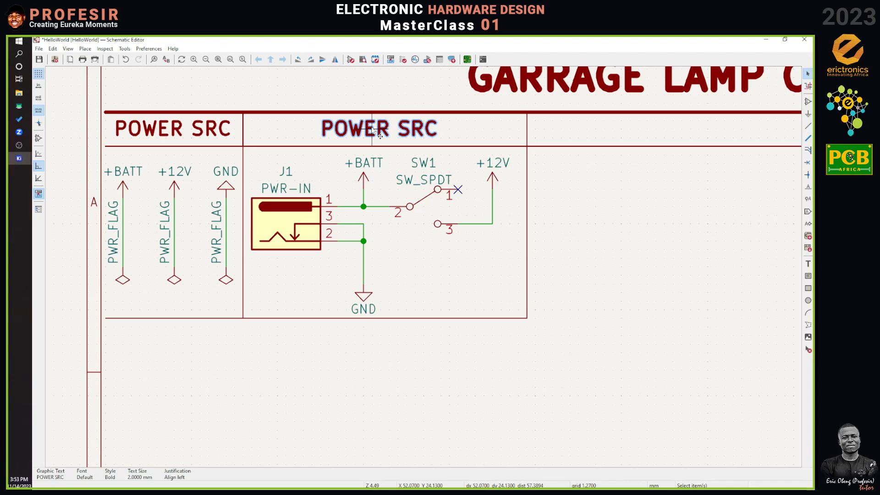
pyautogui.doubleClick(379, 134)
pyautogui.write('power')
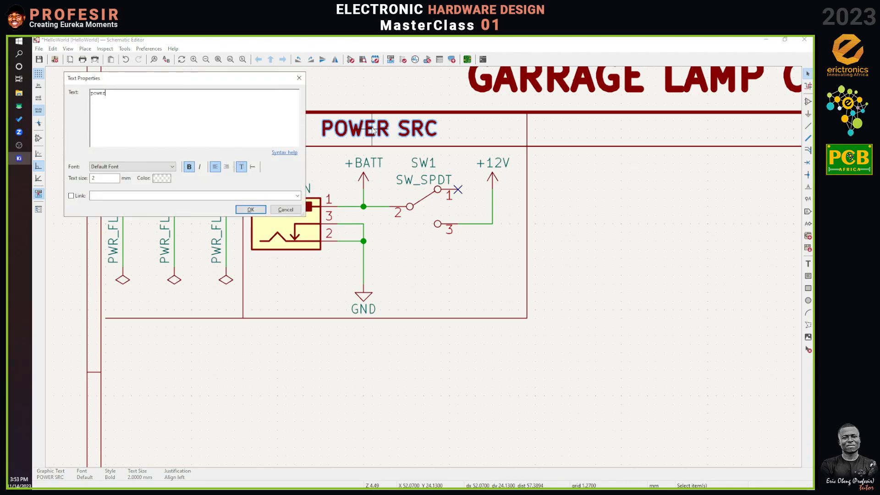
pyautogui.write('power')
pyautogui.press('BackSpace')
pyautogui.press('BackSpace')
pyautogui.press('BackSpace')
pyautogui.press('BackSpace')
pyautogui.press('BackSpace')
pyautogui.press('BackSpace')
pyautogui.write('UT')
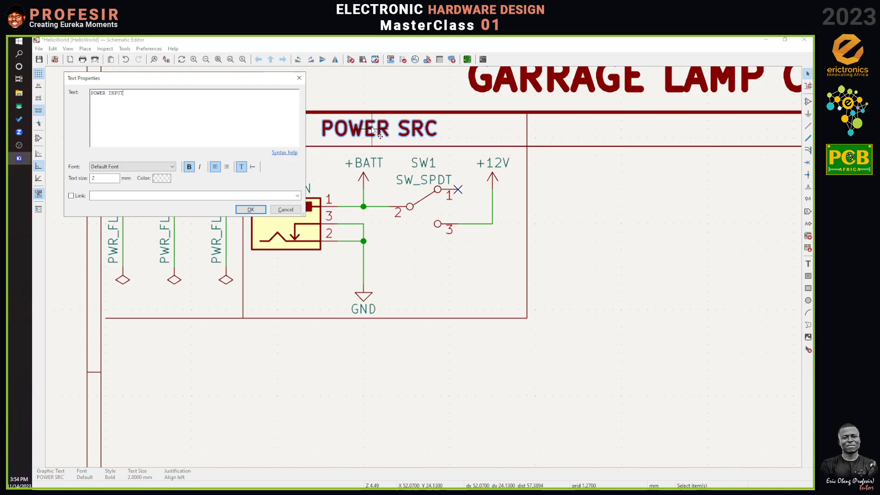
pyautogui.click(258, 209)
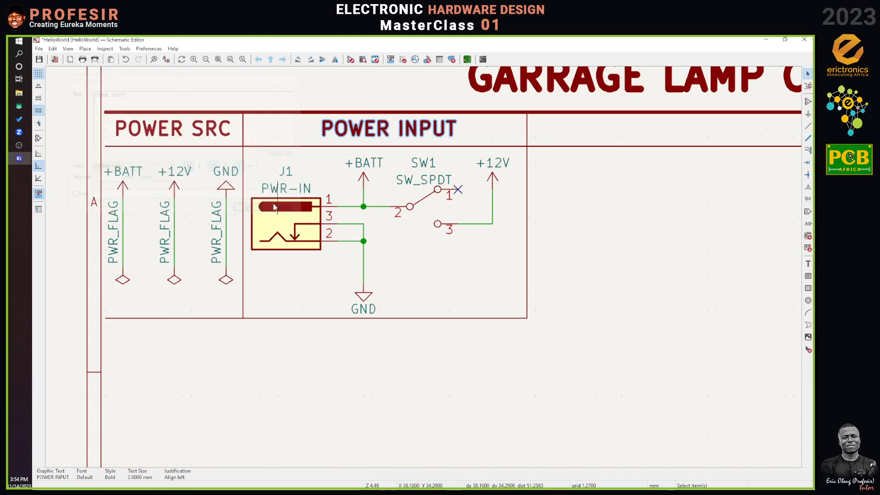
pyautogui.click(668, 224)
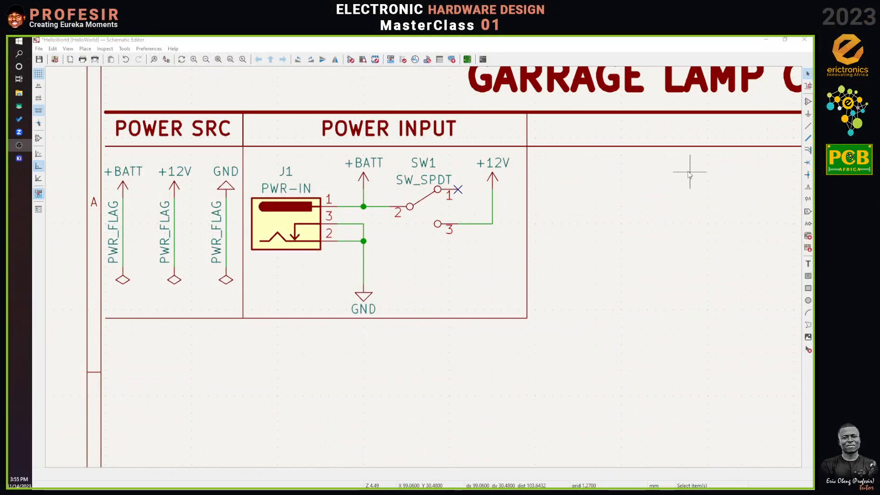
# Search the symbol library for TERMINAL BLOCK and preview the Screw_Terminal_01x02 symbol in the Erictronics library
pyautogui.click(808, 102)
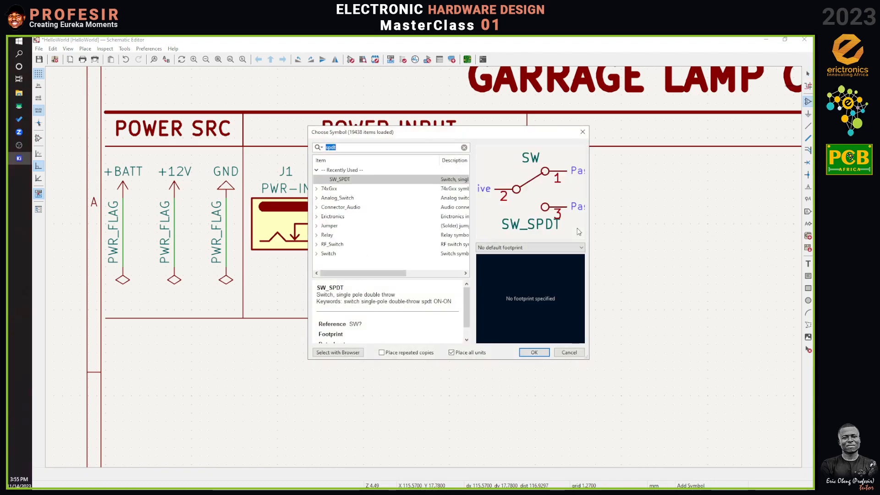
pyautogui.write('TERMINAL C')
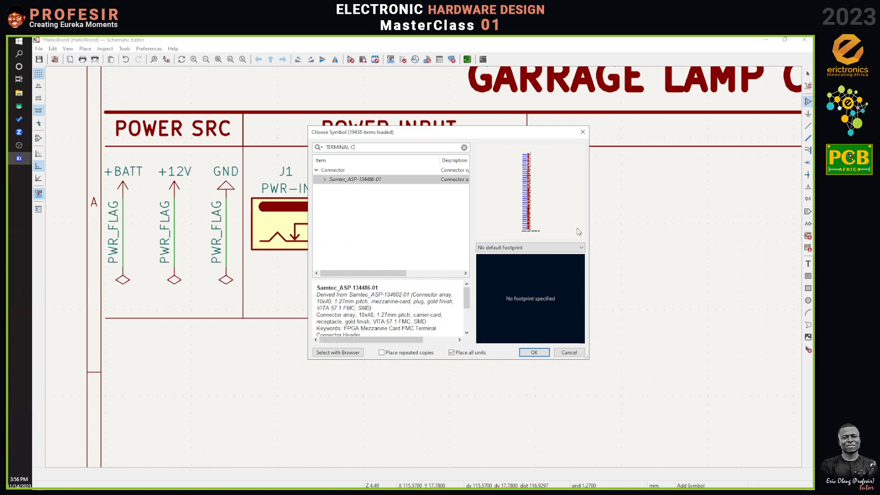
pyautogui.write('LBLOCK')
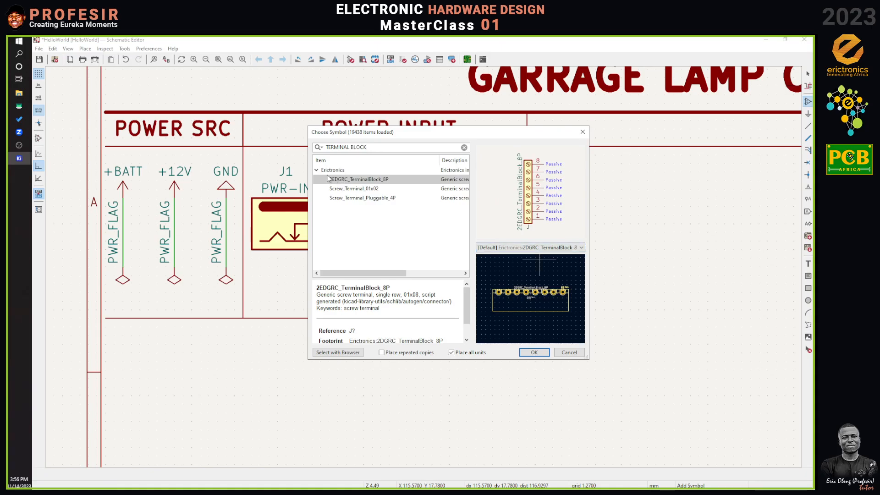
pyautogui.click(318, 170)
pyautogui.click(318, 170)
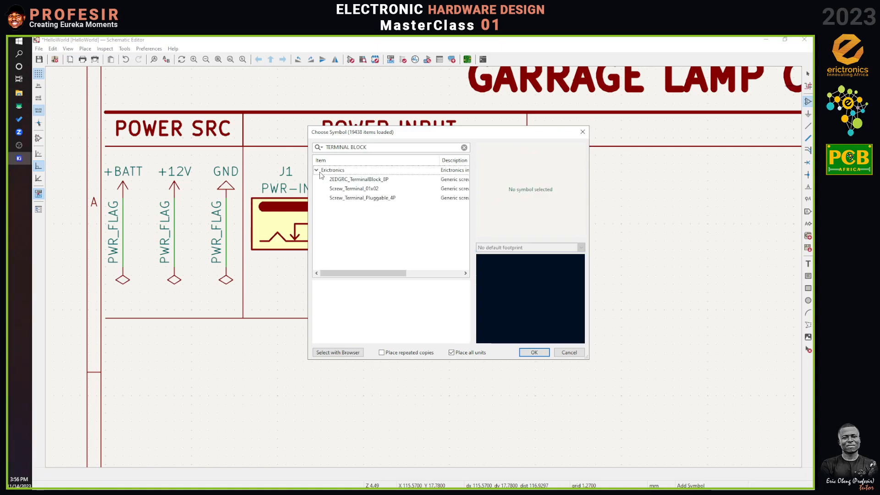
pyautogui.click(356, 189)
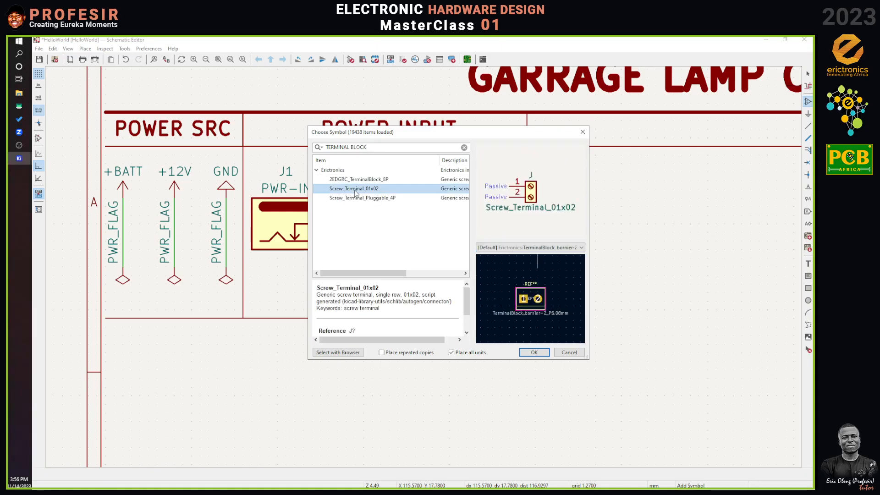
pyautogui.click(318, 170)
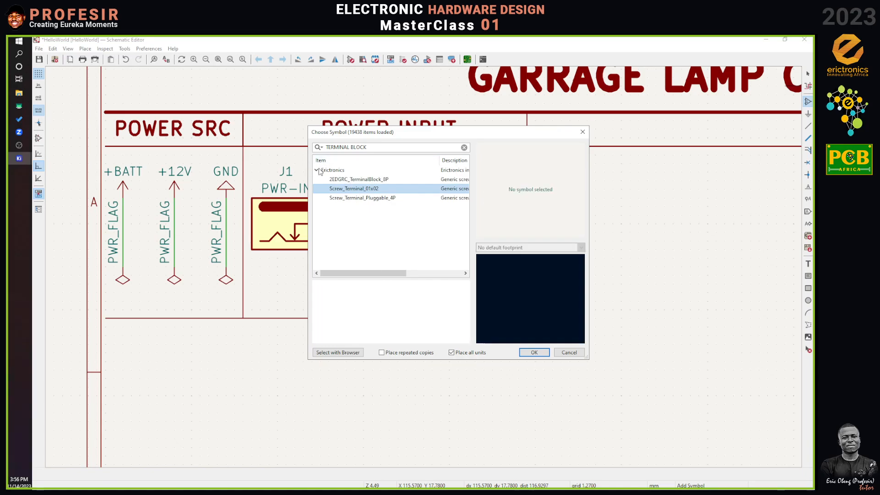
# Search the symbols for SCREW and place a Screw_Terminal_01x02 from the Connector library in the empty area beside the POWER INPUT box
pyautogui.moveTo(384, 148); pyautogui.dragTo(293, 148)
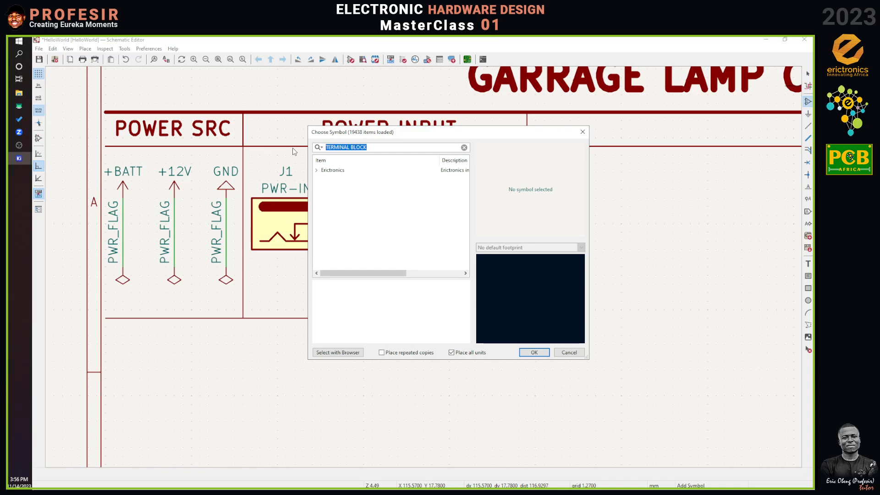
pyautogui.write('SCREW')
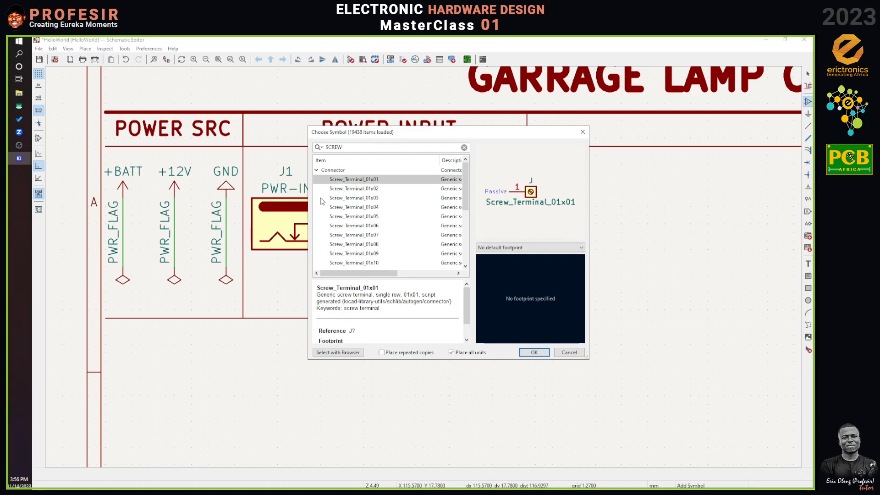
pyautogui.click(366, 190)
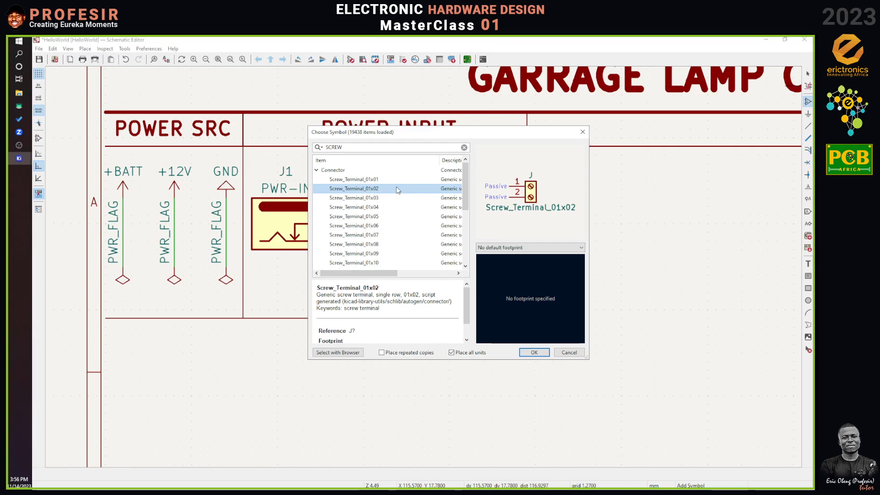
pyautogui.click(534, 350)
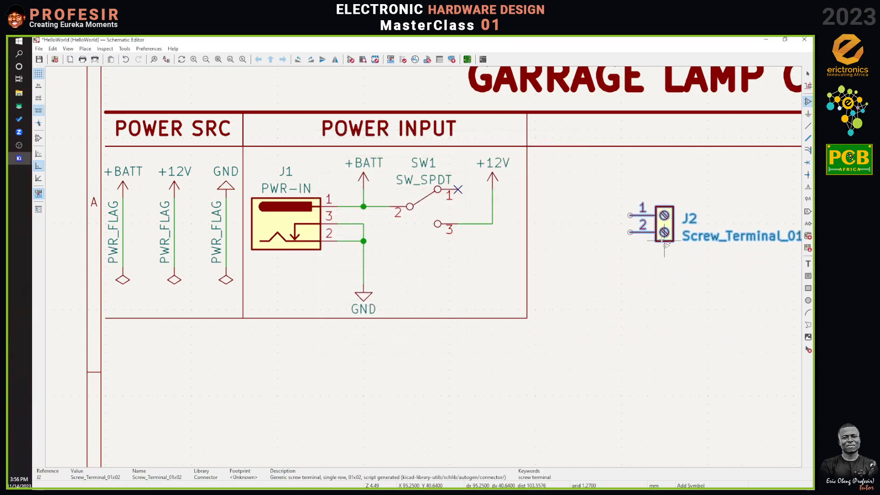
pyautogui.click(665, 242)
pyautogui.press('Escape')
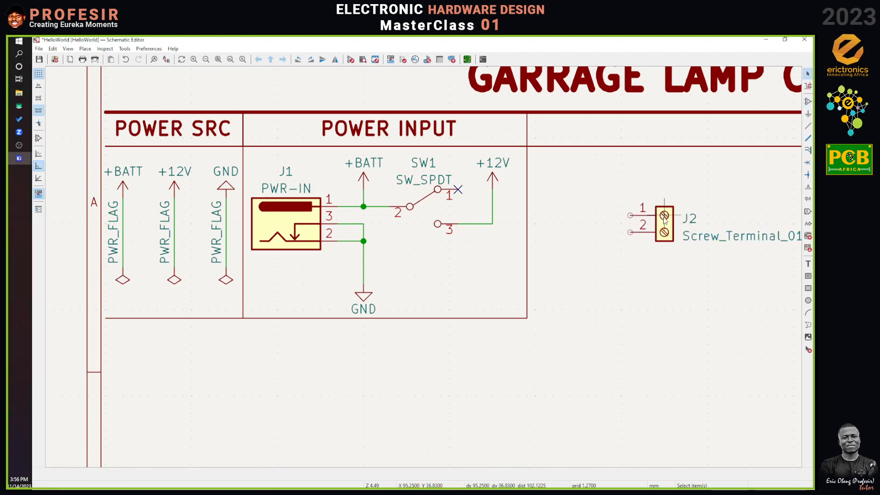
# Set the value of screw terminal J2 to LAMP
pyautogui.click(665, 220)
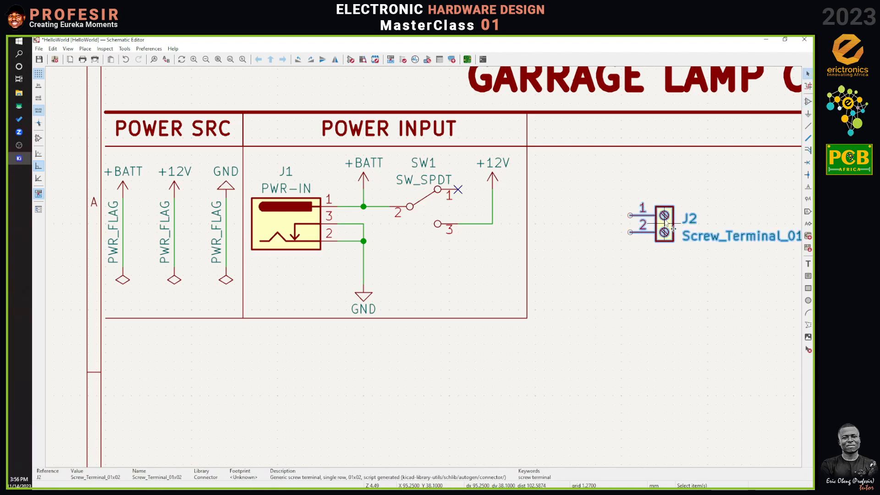
pyautogui.press('v')
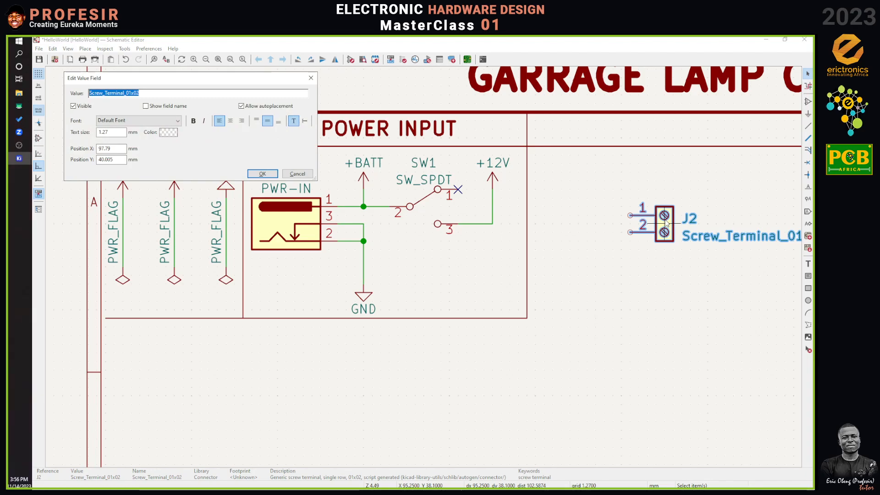
pyautogui.write('BU')
pyautogui.write('MP')
pyautogui.press('Return')
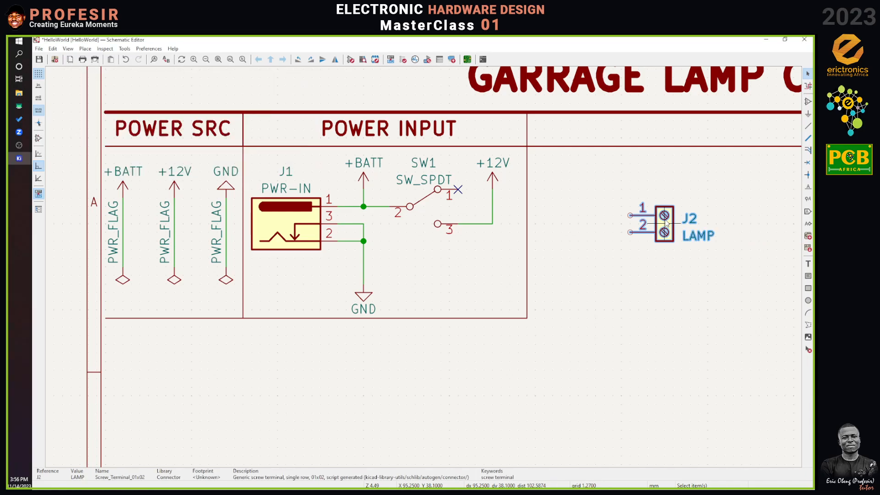
# Centre the LAMP label below the screw terminal and the J2 reference above it, and move the connector slightly farther from the POWER INPUT box
pyautogui.click(695, 236)
pyautogui.moveTo(681, 237); pyautogui.dragTo(649, 250)
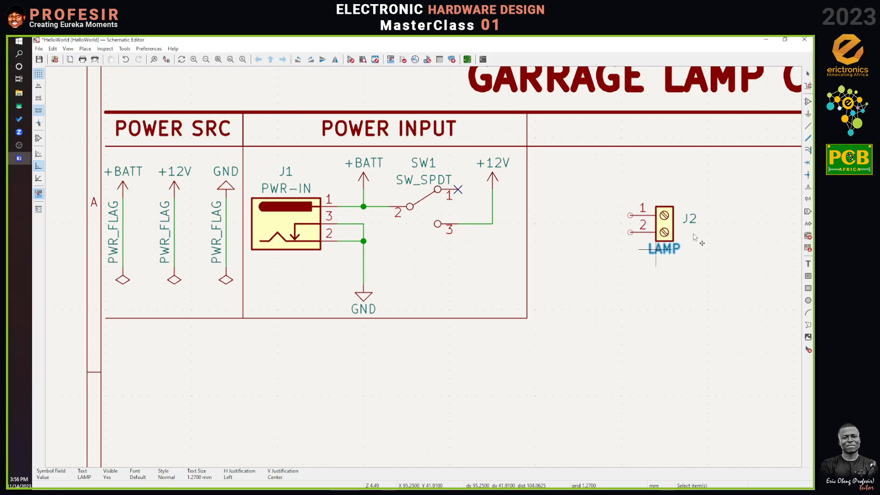
pyautogui.moveTo(695, 223); pyautogui.dragTo(666, 209)
pyautogui.click(718, 256)
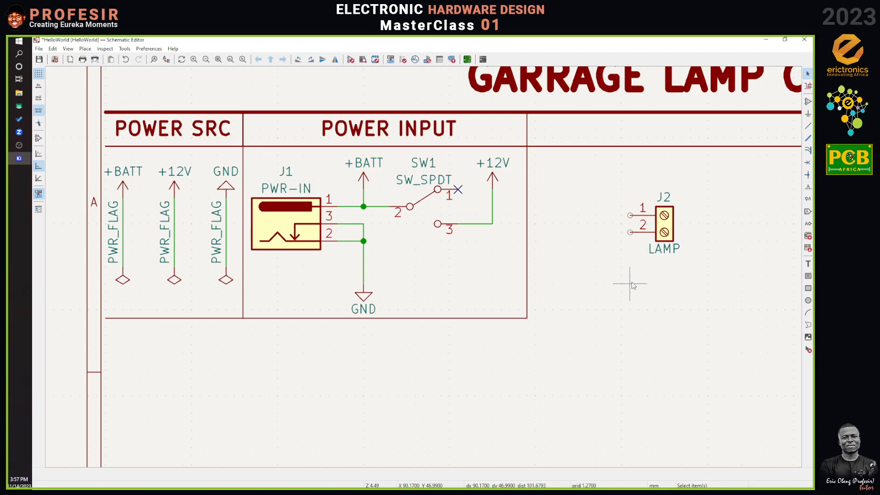
pyautogui.moveTo(670, 224); pyautogui.dragTo(705, 230)
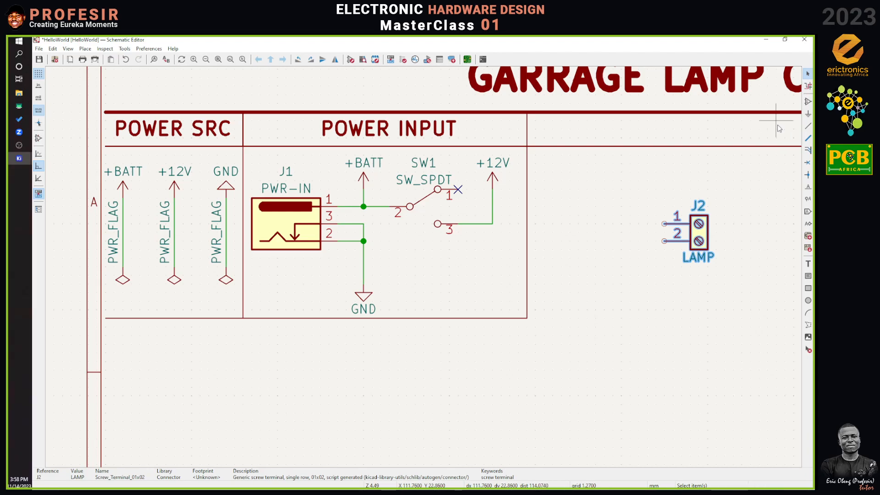
# Search the symbol library for R and R_us to compare the available resistor symbols
pyautogui.click(808, 102)
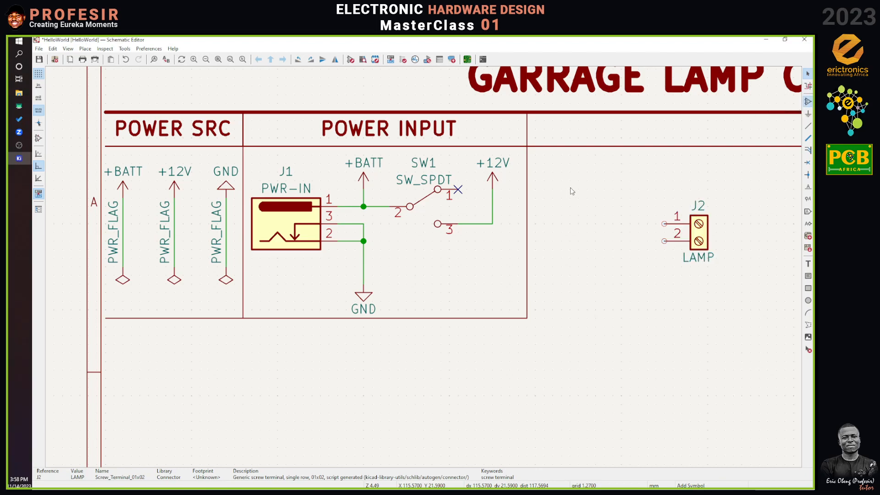
pyautogui.click(571, 188)
pyautogui.write('R')
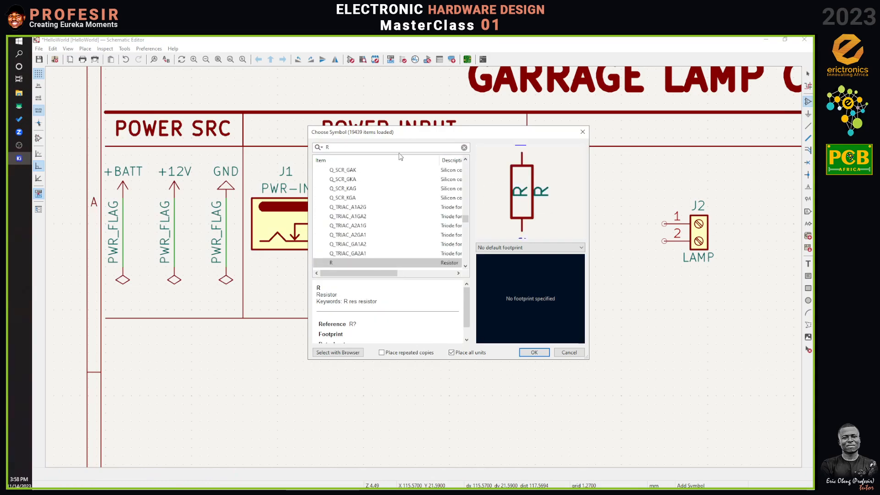
pyautogui.scroll(-1, 375, 237)
pyautogui.scroll(-1, 375, 237)
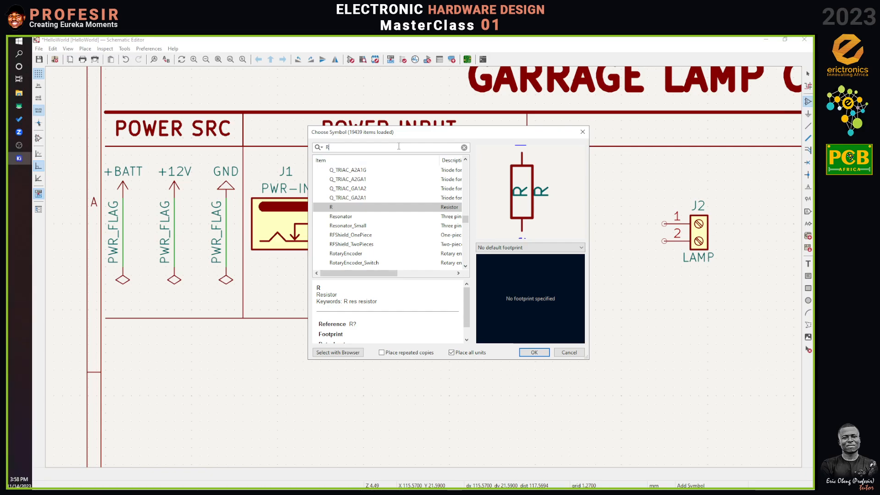
pyautogui.write('_us')
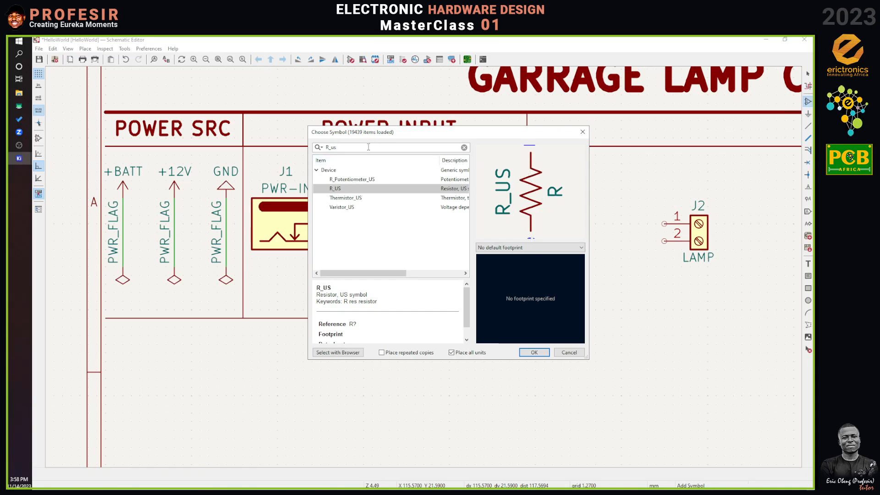
pyautogui.press('BackSpace')
pyautogui.press('BackSpace')
pyautogui.press('BackSpace')
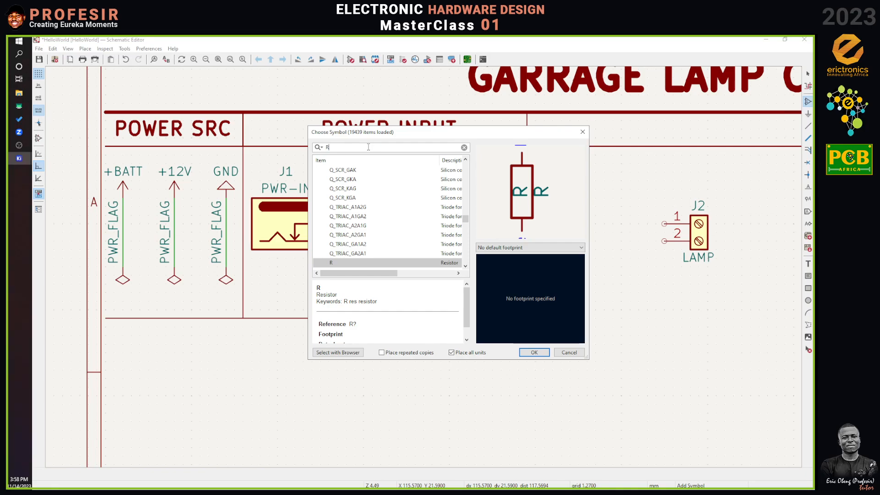
# Search for R_small and place the R_Small resistor upright between the POWER INPUT box and the LAMP terminal, slightly above its pins
pyautogui.write('_small')
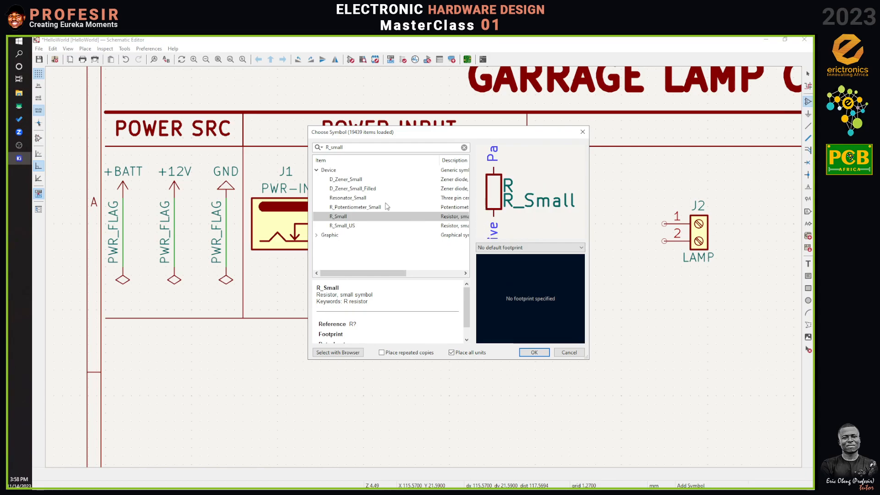
pyautogui.doubleClick(339, 216)
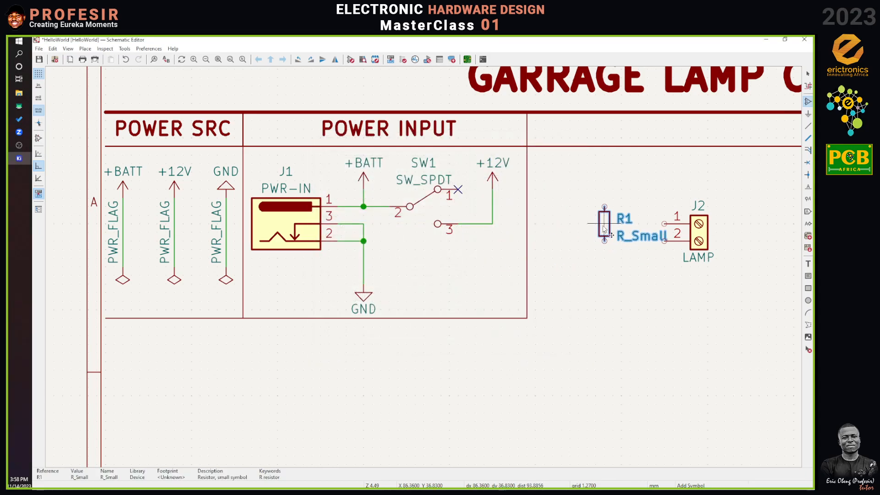
pyautogui.press('r')
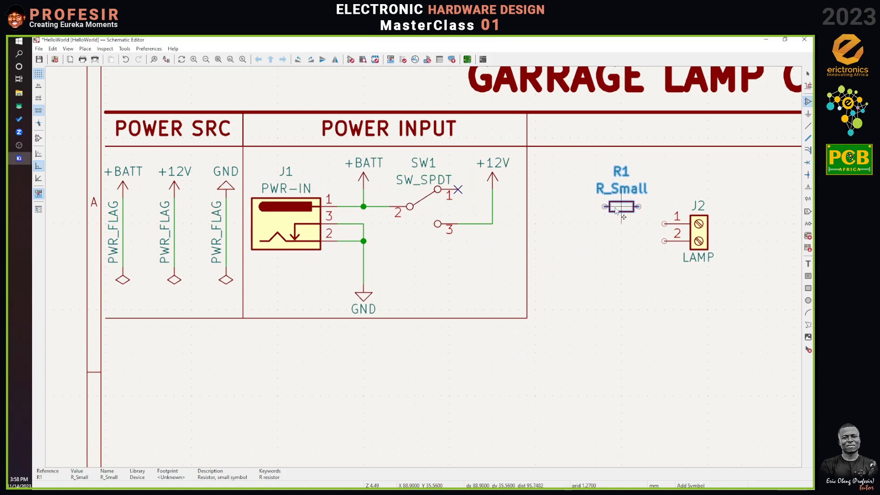
pyautogui.press('r')
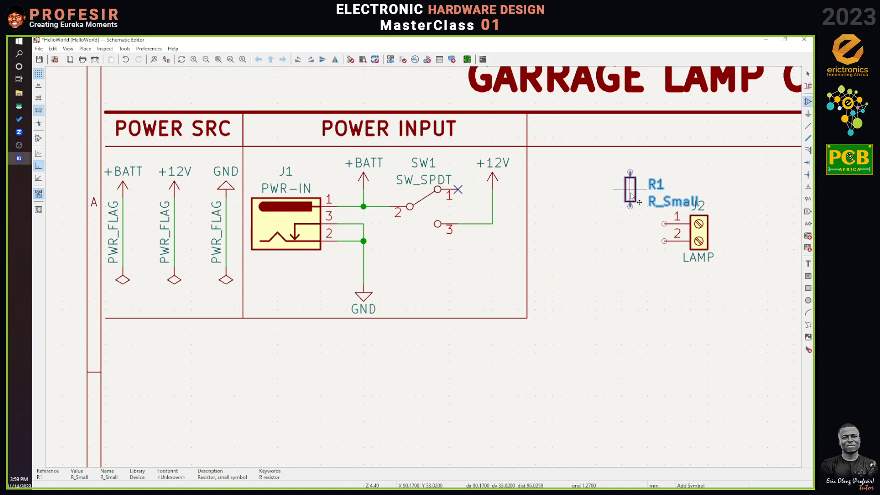
pyautogui.click(631, 202)
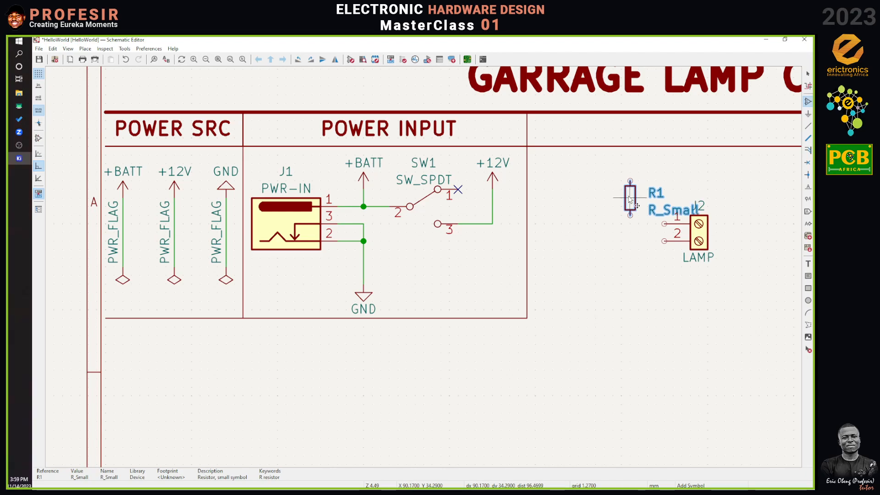
pyautogui.hotkey('ctrl', 's')
pyautogui.press('Escape')
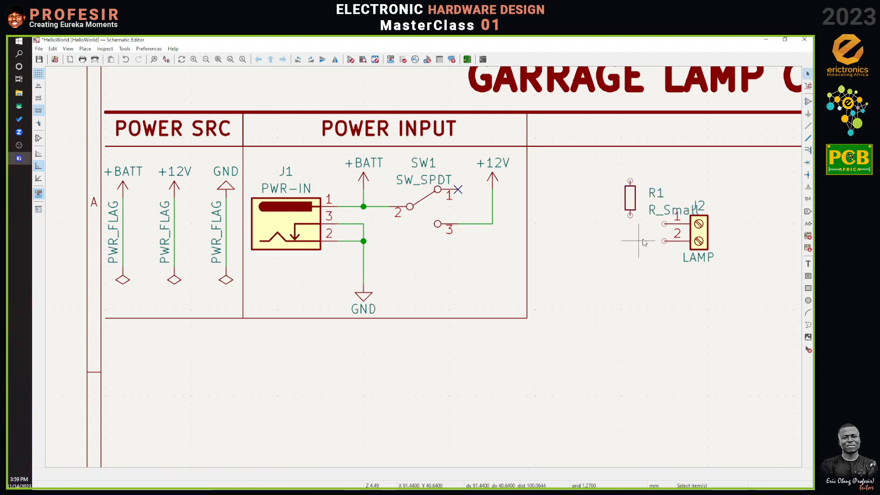
# Set the value of resistor R1 to 3R
pyautogui.click(634, 204)
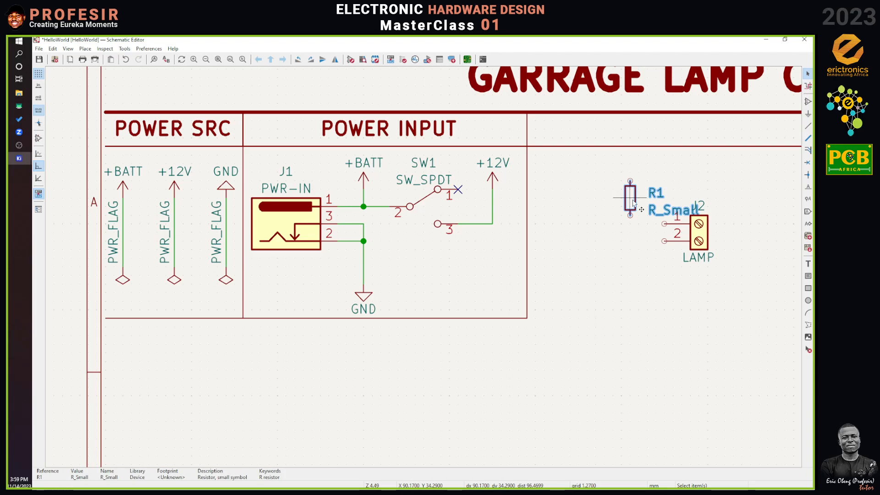
pyautogui.press('v')
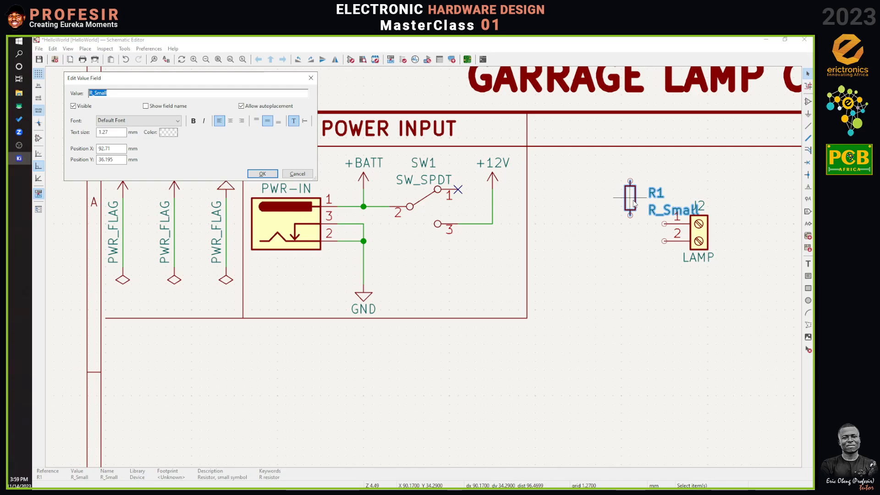
pyautogui.write('3R')
pyautogui.press('Return')
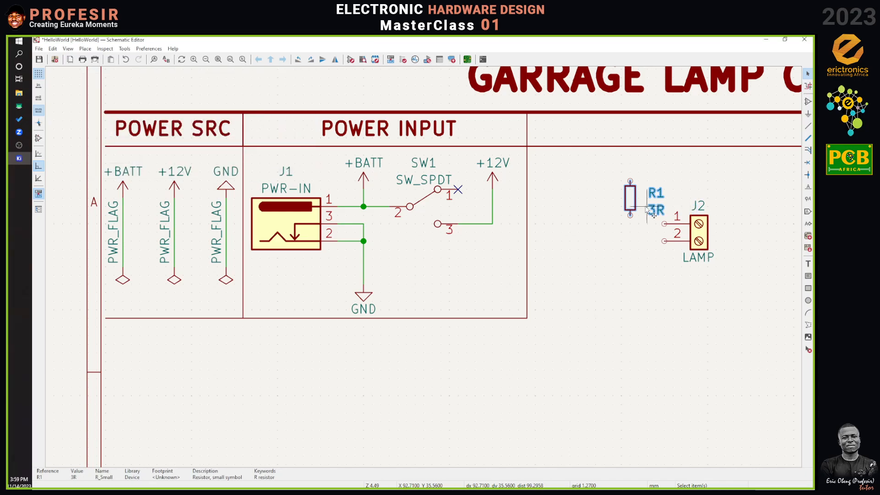
# Move the R1 reference and 3R value labels closer to the resistor body
pyautogui.scroll(5, 659, 205)
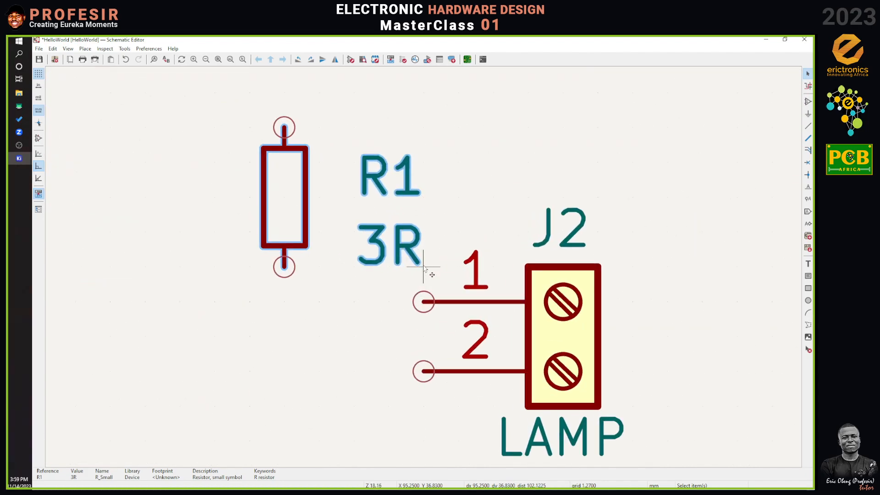
pyautogui.moveTo(398, 178); pyautogui.dragTo(326, 174)
pyautogui.moveTo(394, 245); pyautogui.dragTo(324, 240)
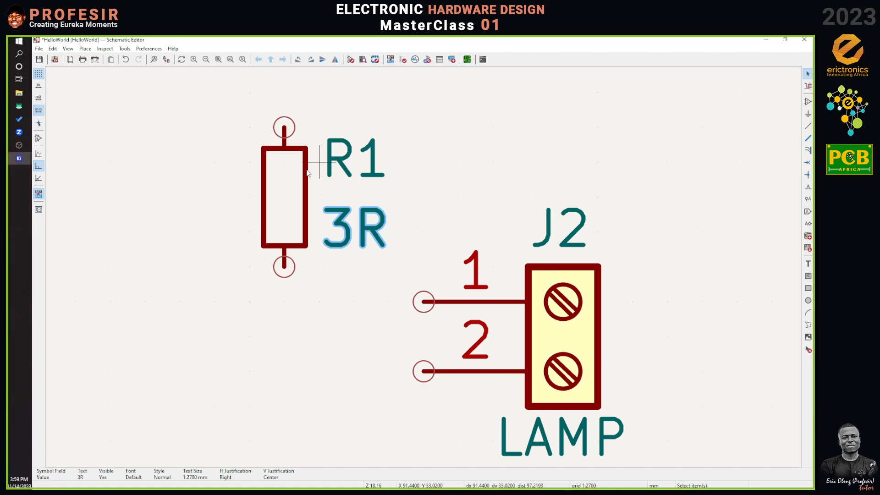
pyautogui.click(393, 230)
pyautogui.scroll(-2, 424, 271)
pyautogui.scroll(-2, 424, 271)
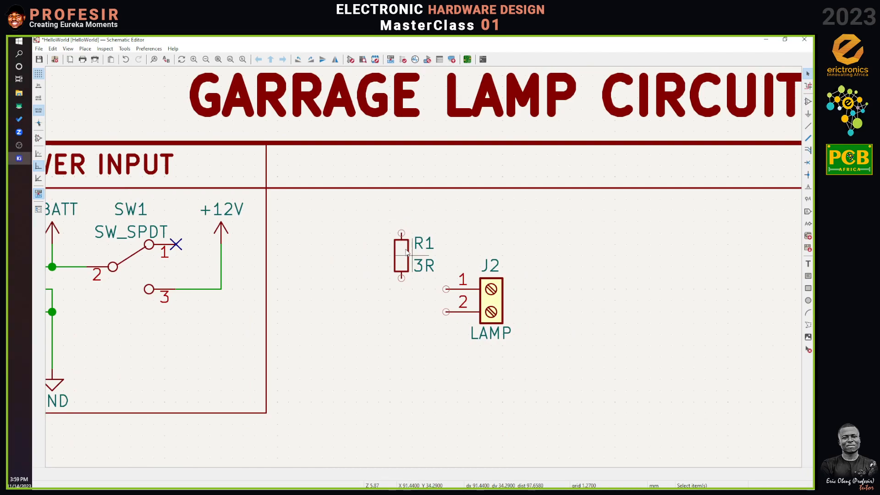
# Duplicate the +12V symbol next to R1 and move the LAMP terminal J2 closer, just below the resistor
pyautogui.click(225, 233)
pyautogui.hotkey('ctrl', 'd')
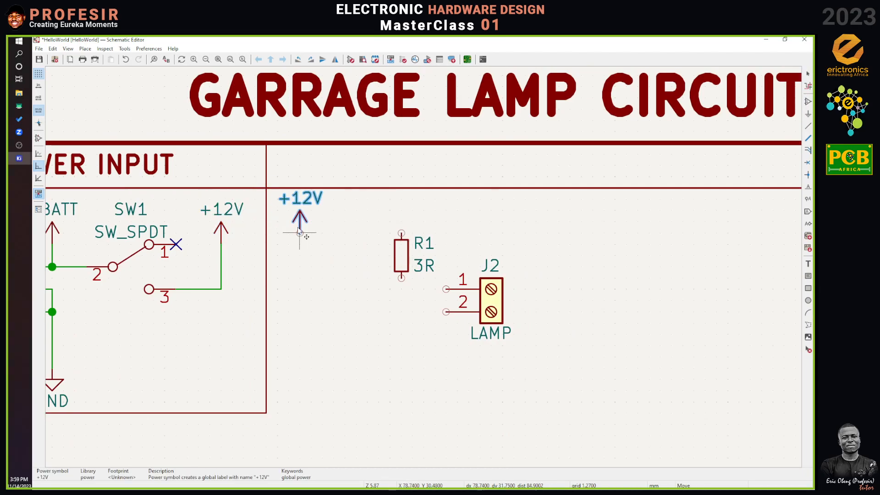
pyautogui.click(488, 294)
pyautogui.press('m')
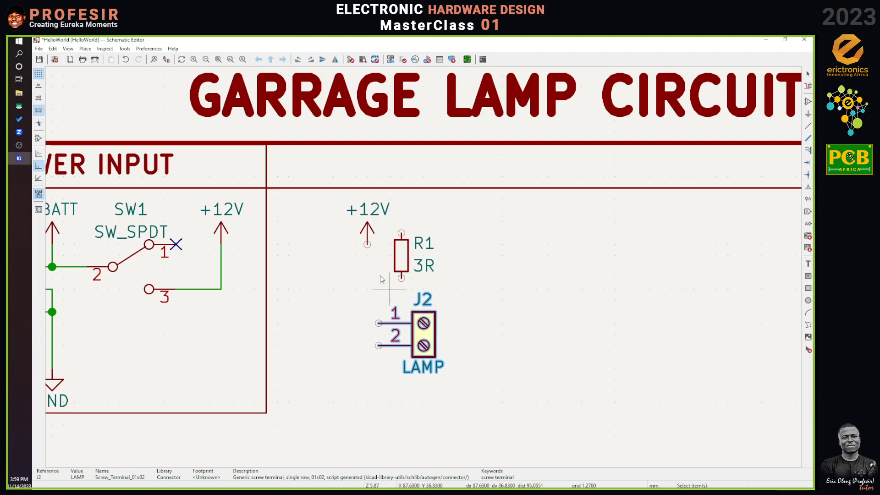
# Move R1 to the left of J2, slightly above its pins, and line up the copied +12V symbol directly above the resistor
pyautogui.click(425, 328)
pyautogui.press('m')
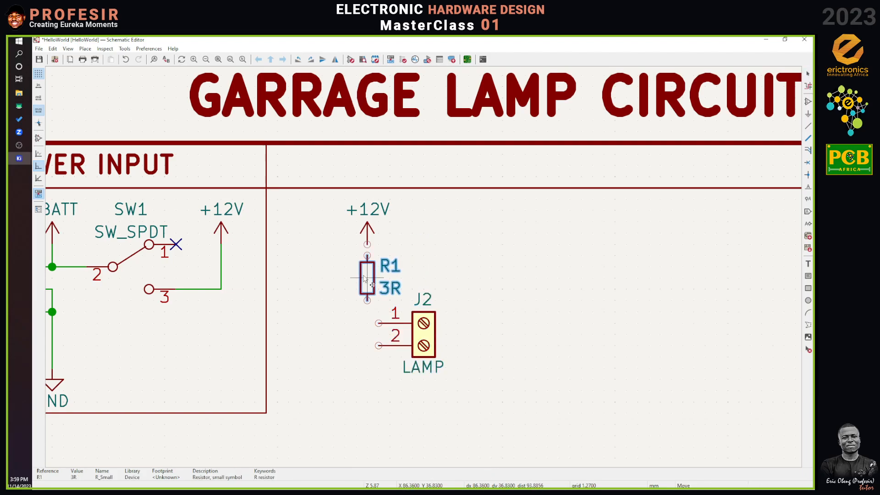
pyautogui.click(359, 283)
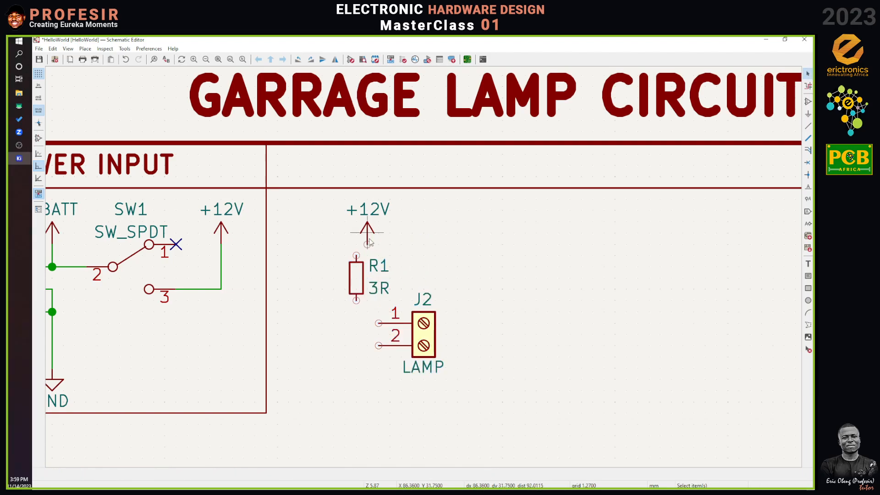
pyautogui.press('m')
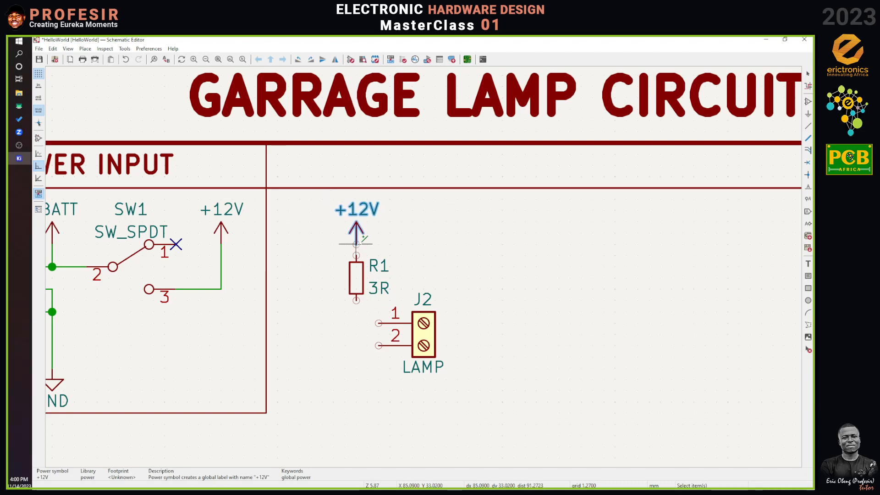
pyautogui.click(356, 244)
pyautogui.scroll(3, 412, 315)
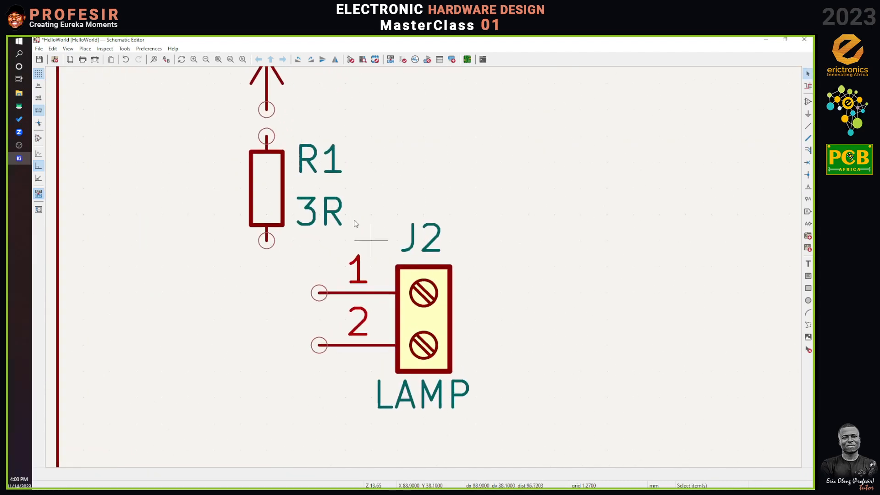
# Try placing the +12V symbol directly on R1's upper pin, and move it back up to leave a one-grid gap
pyautogui.click(265, 82)
pyautogui.press('m')
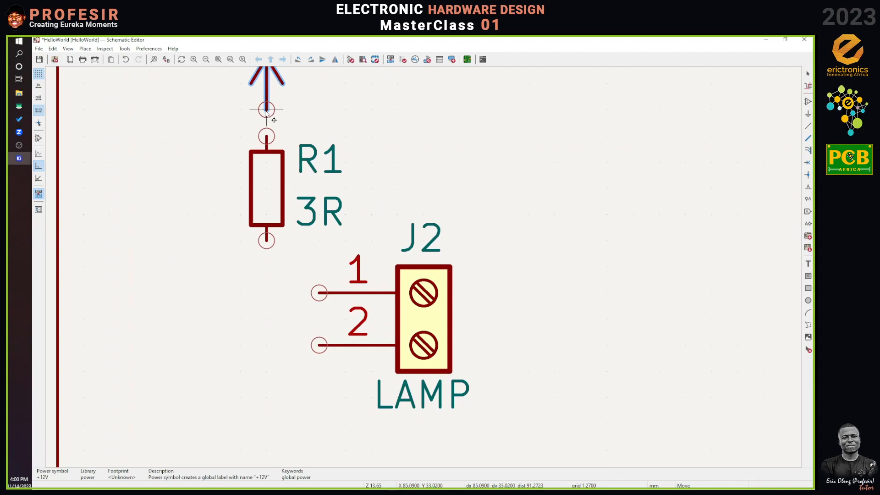
pyautogui.click(265, 136)
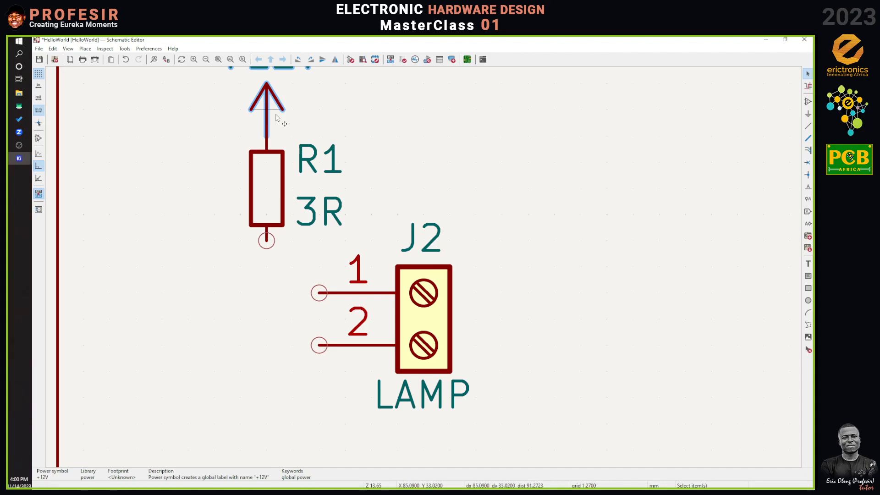
pyautogui.moveTo(276, 118); pyautogui.dragTo(273, 110)
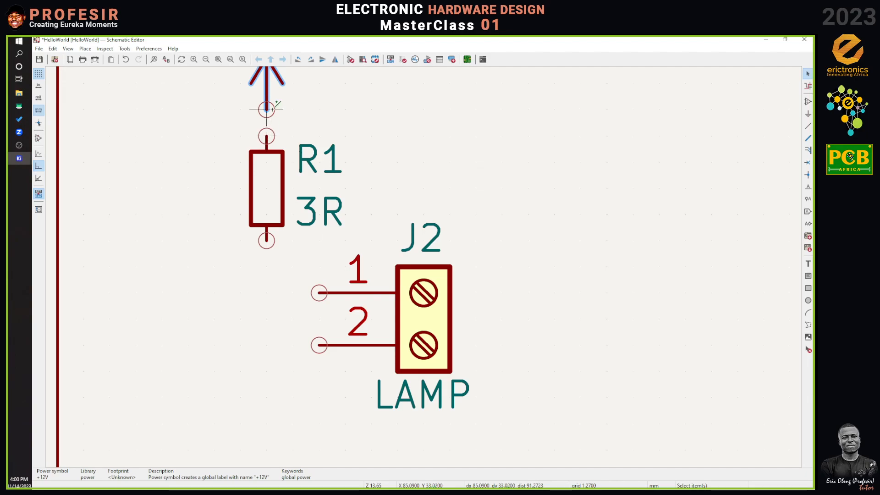
# Wire the +12V symbol to R1's upper pin, and R1's lower pin to pin 1 of the LAMP terminal
pyautogui.press('w')
pyautogui.click(267, 110)
pyautogui.click(267, 137)
pyautogui.press('Escape')
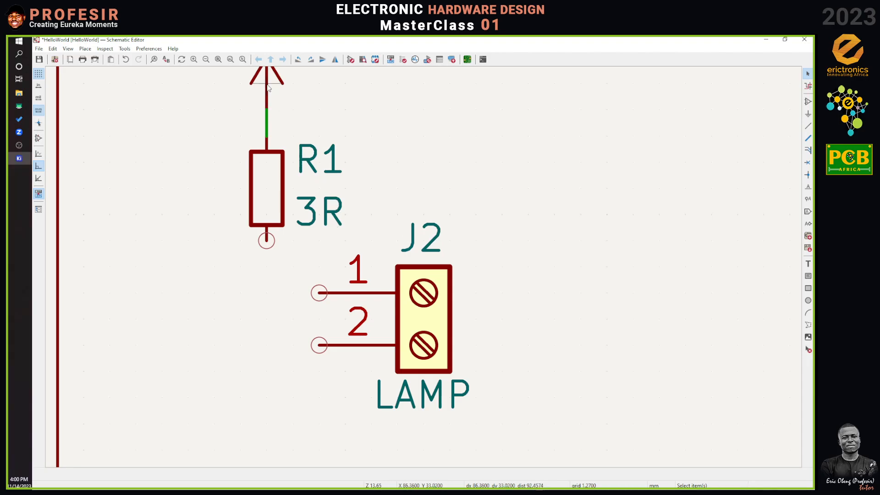
pyautogui.scroll(-1, 294, 163)
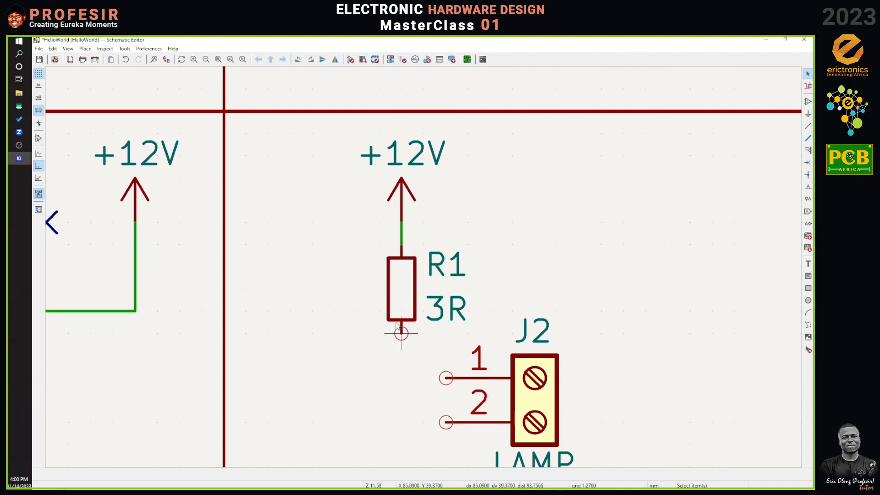
pyautogui.click(401, 333)
pyautogui.click(447, 378)
pyautogui.scroll(-3, 537, 395)
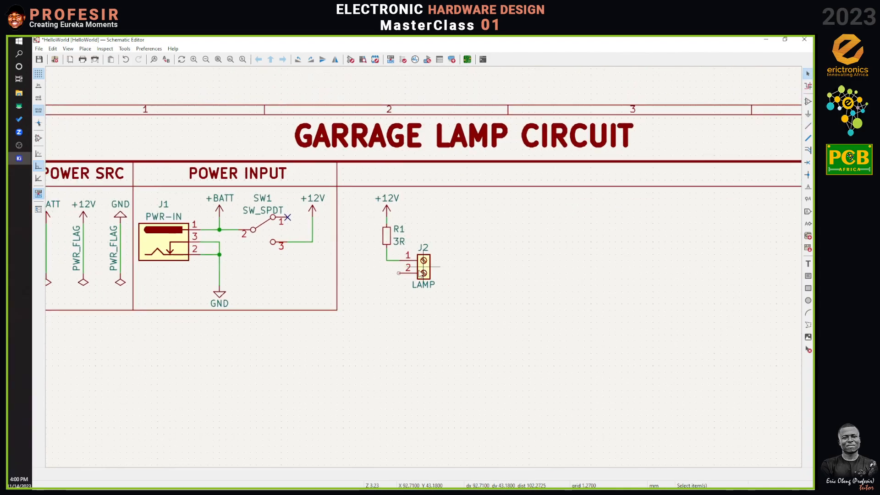
# Wire J2 pin 2 outward and down in line with R1, and attach a duplicated GND symbol to the wire
pyautogui.scroll(2, 422, 256)
pyautogui.click(405, 266)
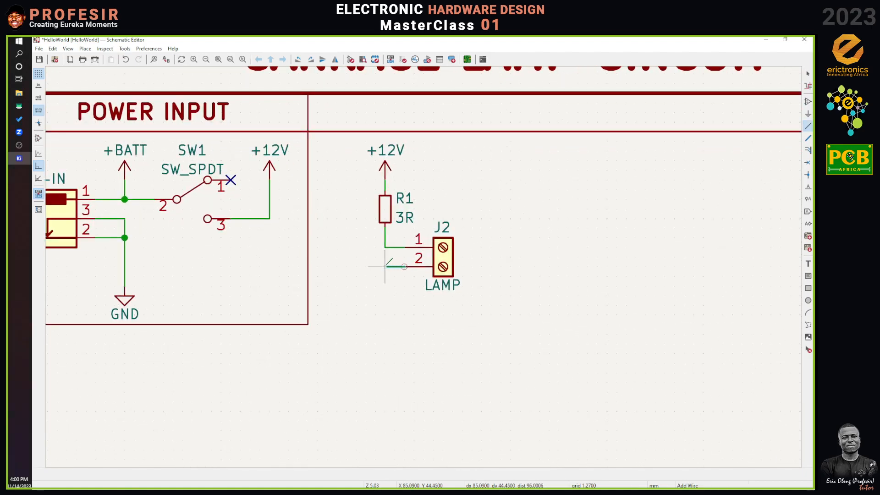
pyautogui.doubleClick(385, 295)
pyautogui.press('Escape')
pyautogui.click(120, 303)
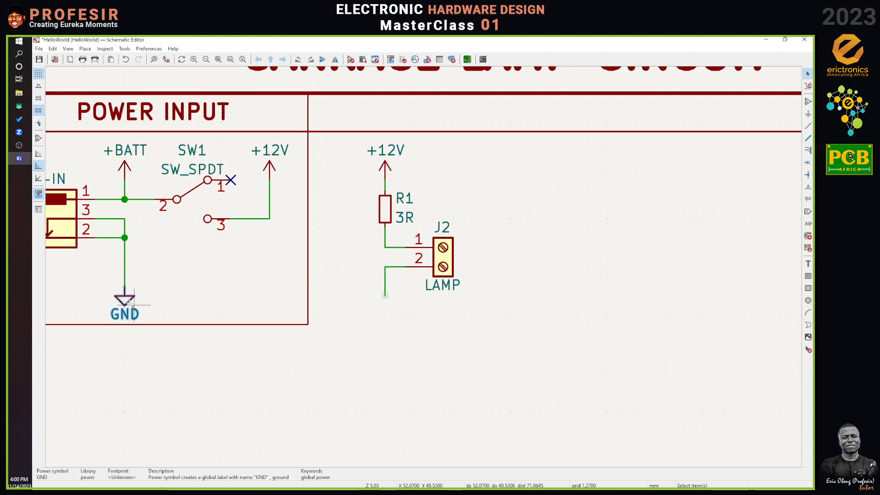
pyautogui.hotkey('ctrl', 'd')
pyautogui.click(385, 296)
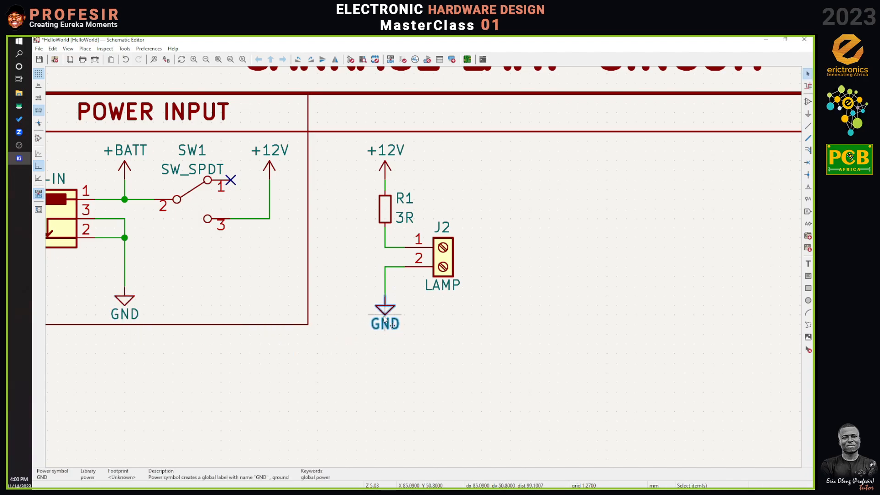
pyautogui.moveTo(386, 312); pyautogui.dragTo(385, 296)
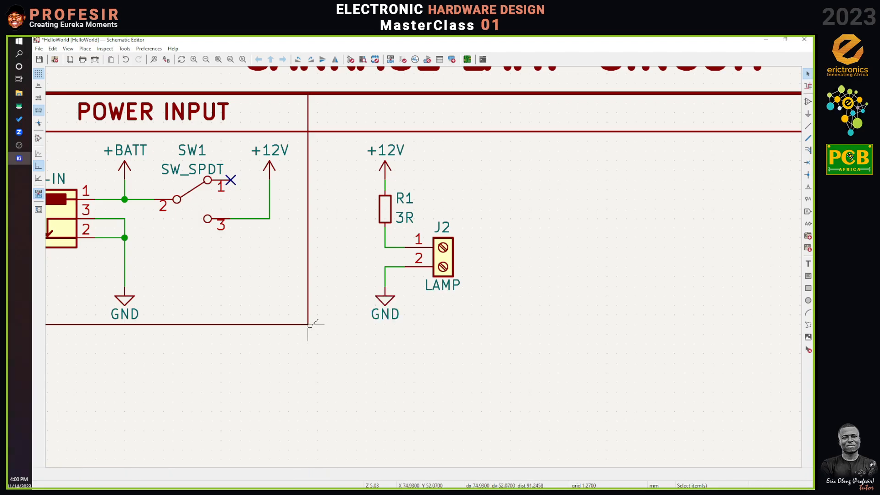
# Draw border lines around the lamp circuit from the POWER INPUT box's lower right corner up to the thick line under the main title
pyautogui.press('i')
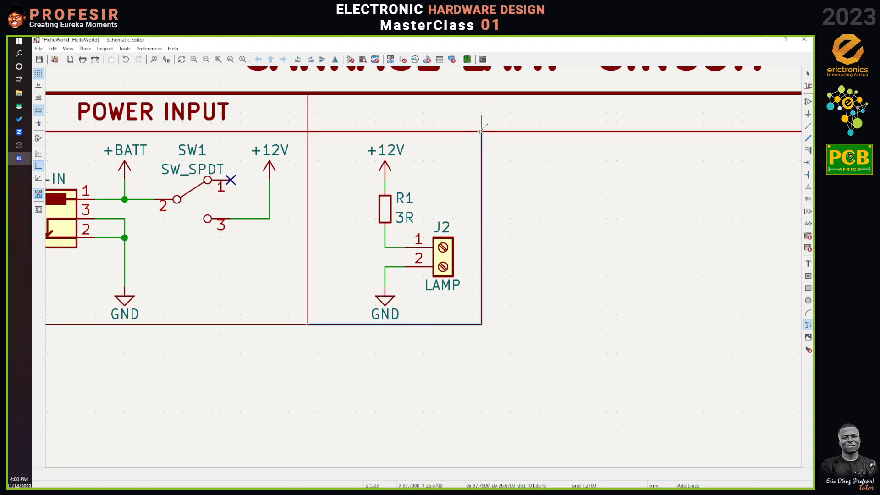
pyautogui.doubleClick(475, 92)
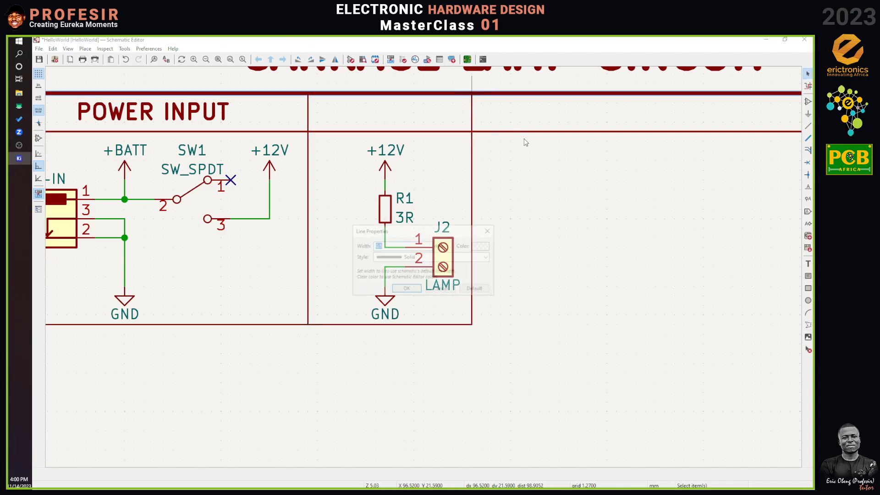
pyautogui.press('Return')
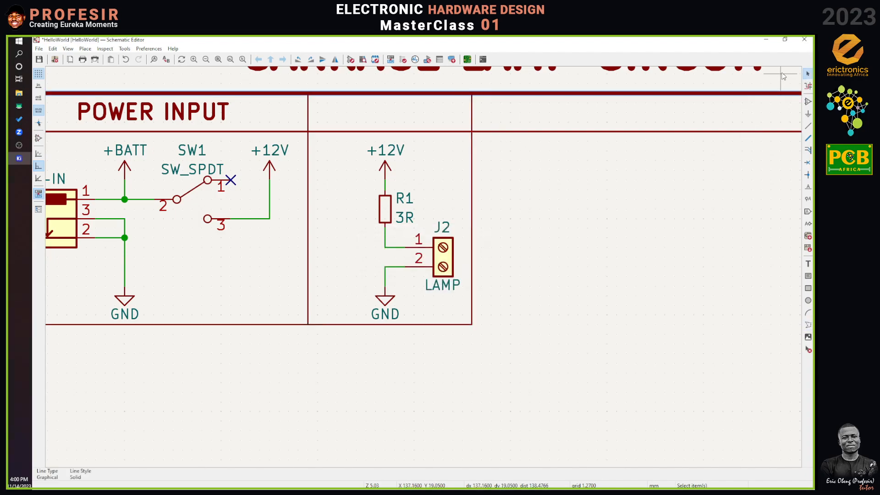
pyautogui.click(366, 178)
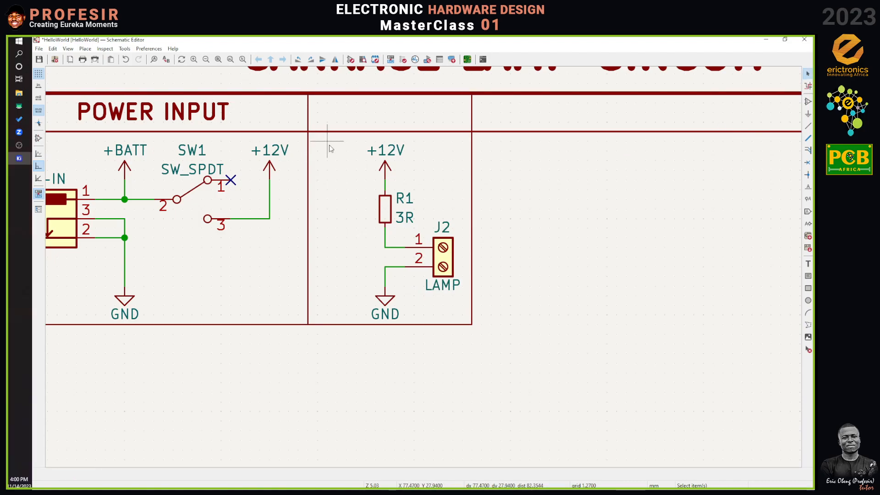
# Move the whole lamp circuit left to centre it inside its new box
pyautogui.moveTo(347, 142); pyautogui.dragTo(470, 324)
pyautogui.press('m')
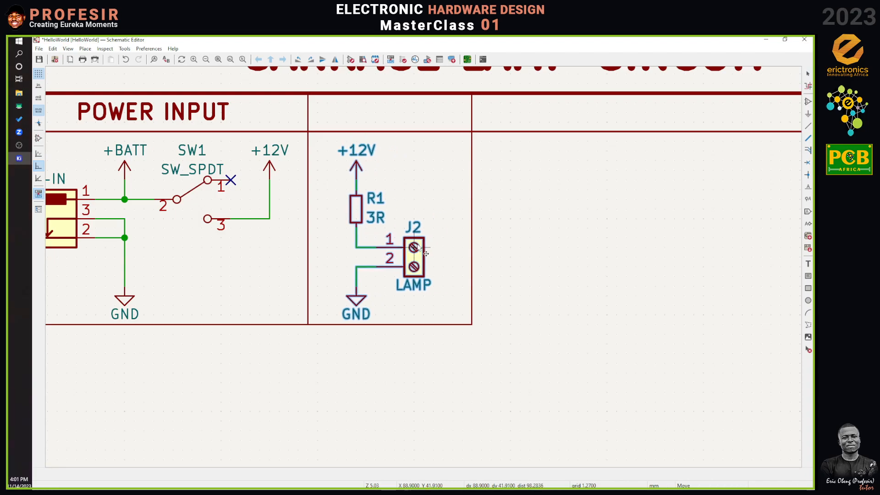
pyautogui.click(416, 248)
pyautogui.click(550, 239)
# Search the symbol library for batter and place the Battery symbol in the empty area outside the lamp circuit box, towards the lower right
pyautogui.scroll(-5, 468, 249)
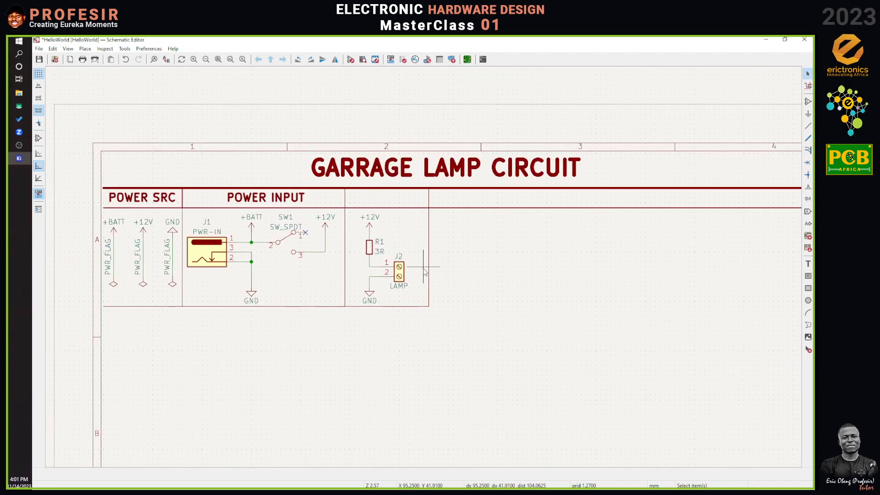
pyautogui.scroll(2, 342, 271)
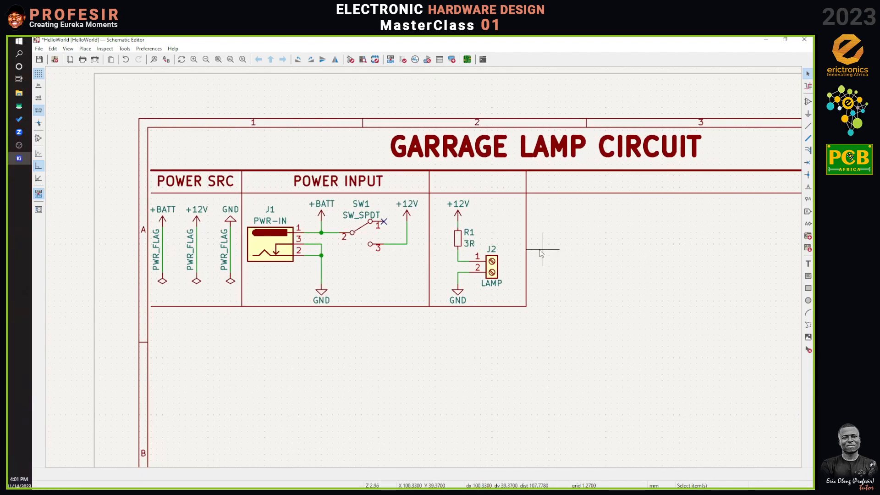
pyautogui.scroll(-1, 584, 310)
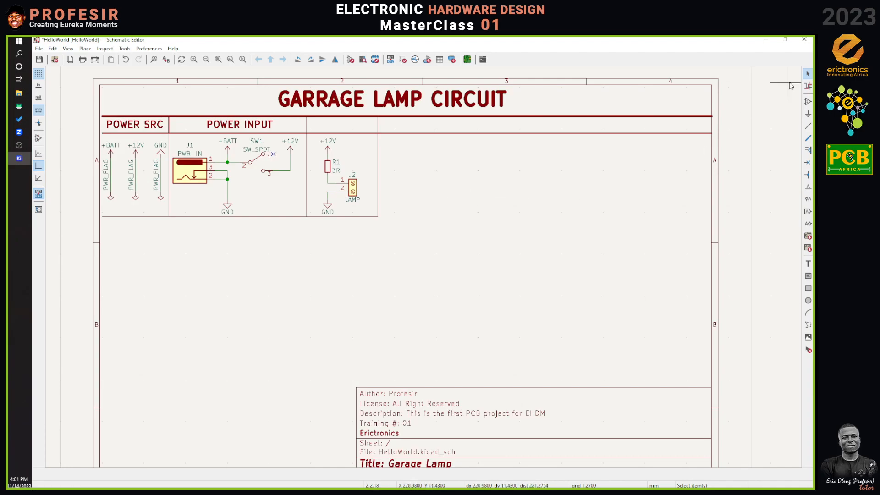
pyautogui.click(808, 102)
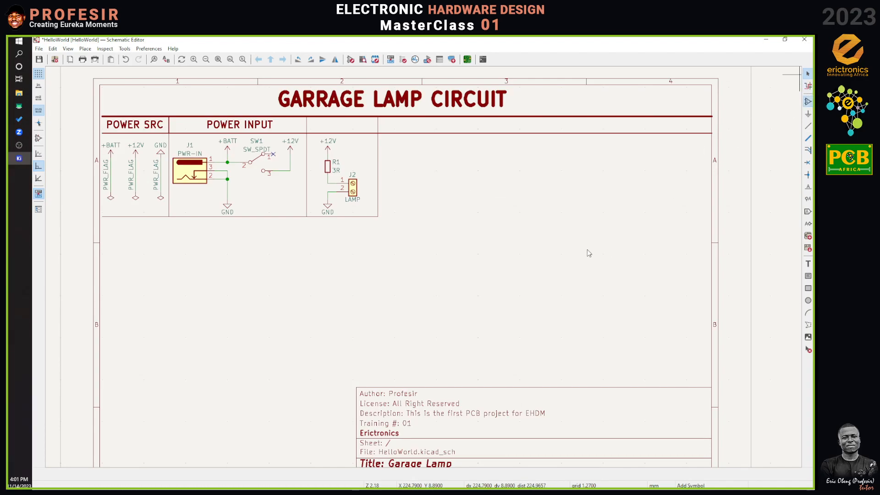
pyautogui.click(561, 249)
pyautogui.write('batter')
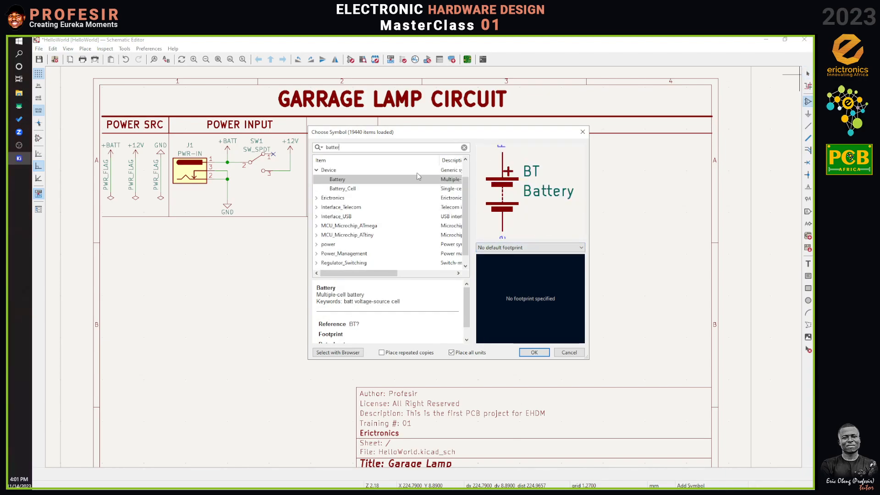
pyautogui.doubleClick(336, 180)
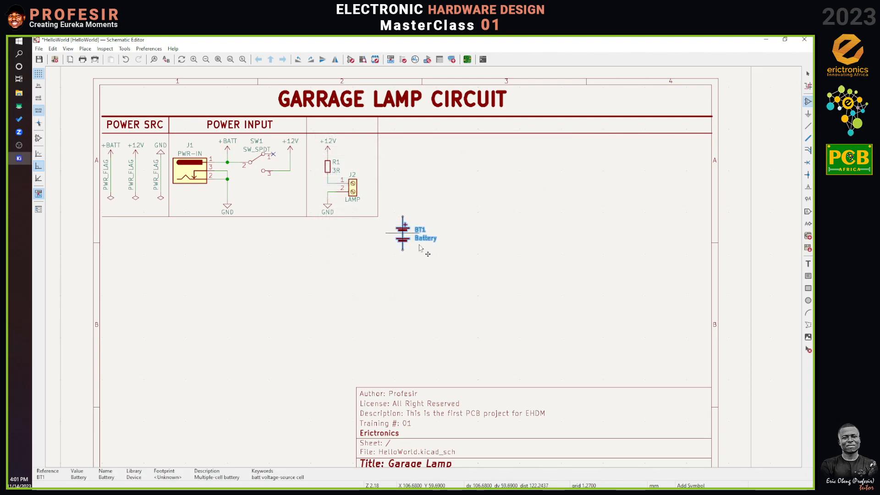
pyautogui.click(444, 254)
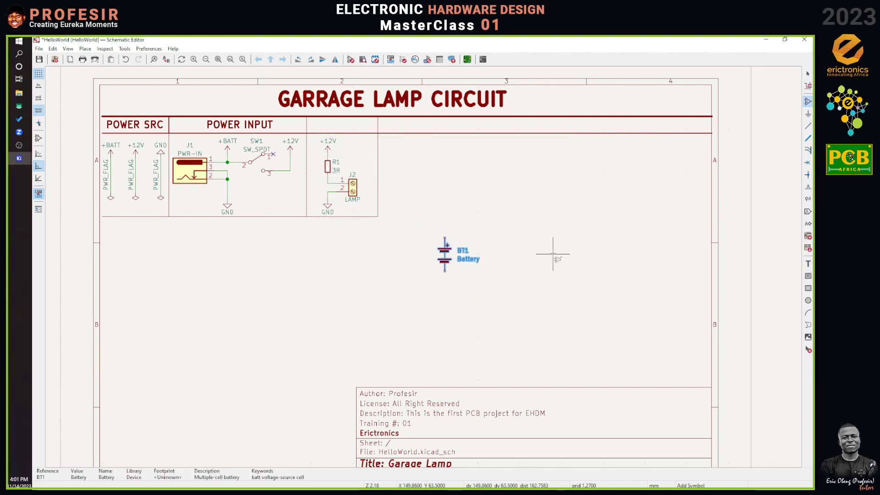
pyautogui.click(515, 221)
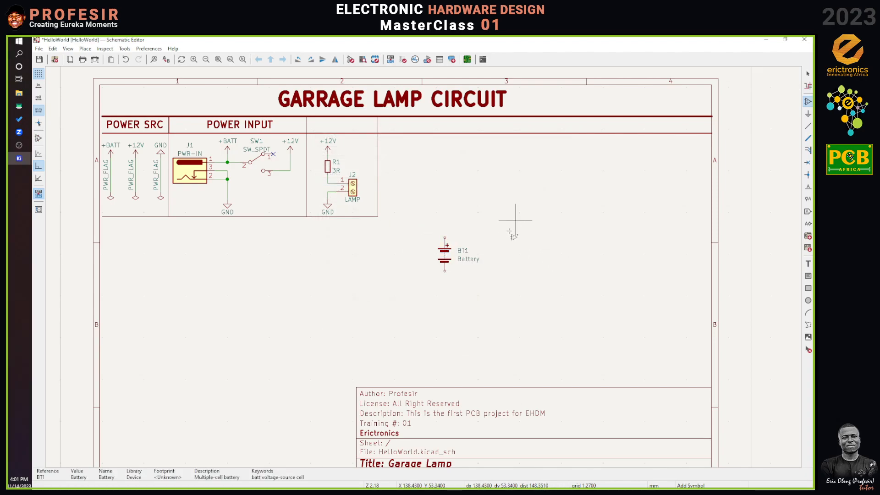
# Duplicate the SW1 switch and place the copy above and to the right of battery BT1
pyautogui.click(515, 221)
pyautogui.press('Escape')
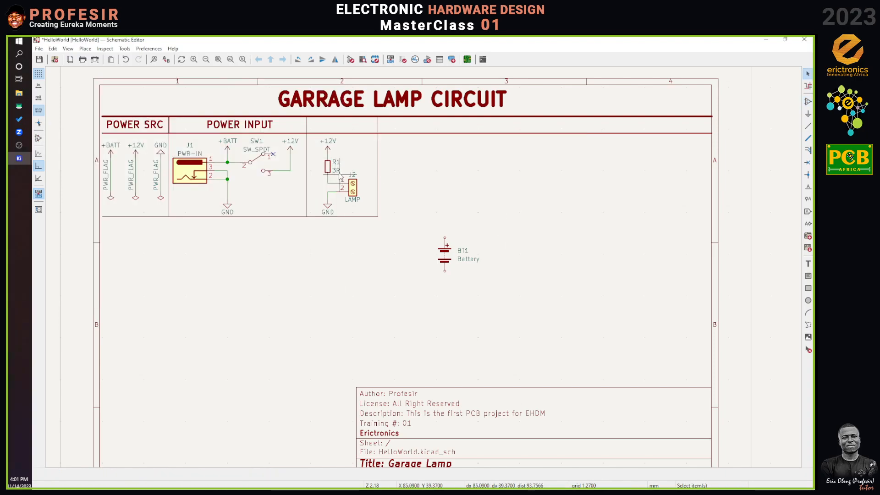
pyautogui.click(265, 165)
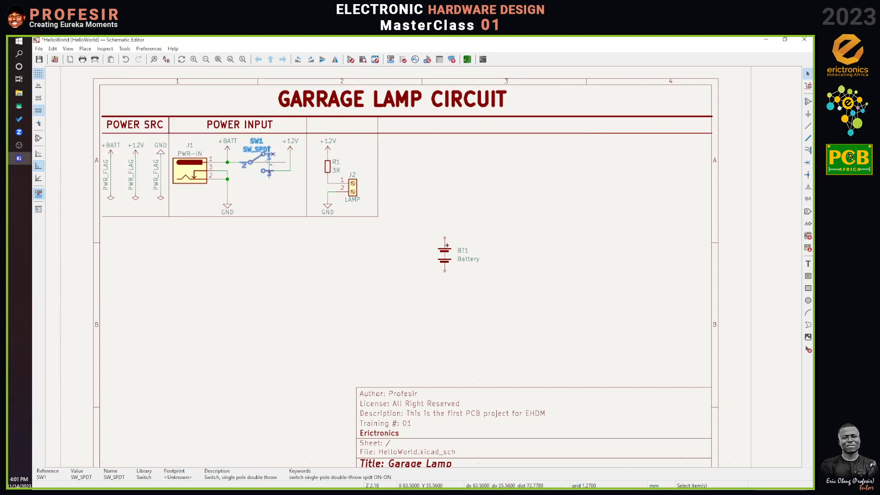
pyautogui.hotkey('ctrl', 'd')
pyautogui.click(498, 217)
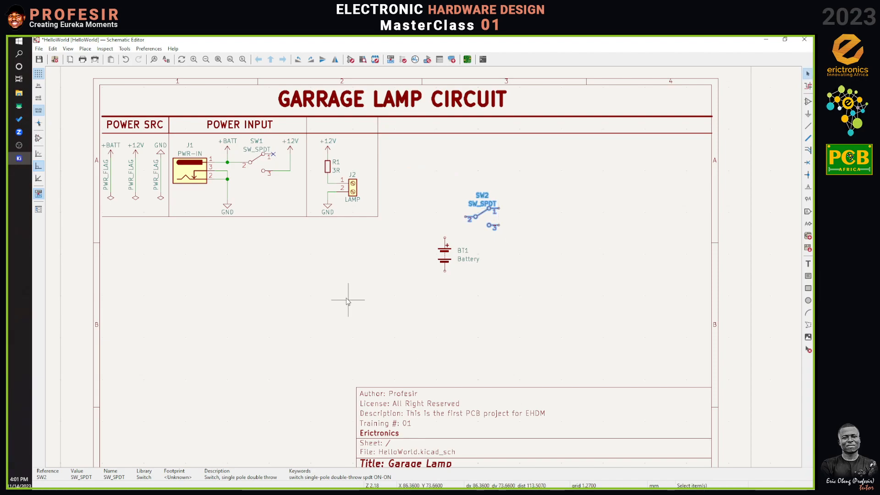
# Duplicate resistor R1 and lamp connector J2, placing the resistor copy right of SW2 and the connector copy below and right of it
pyautogui.click(328, 168)
pyautogui.hotkey('ctrl', 'd')
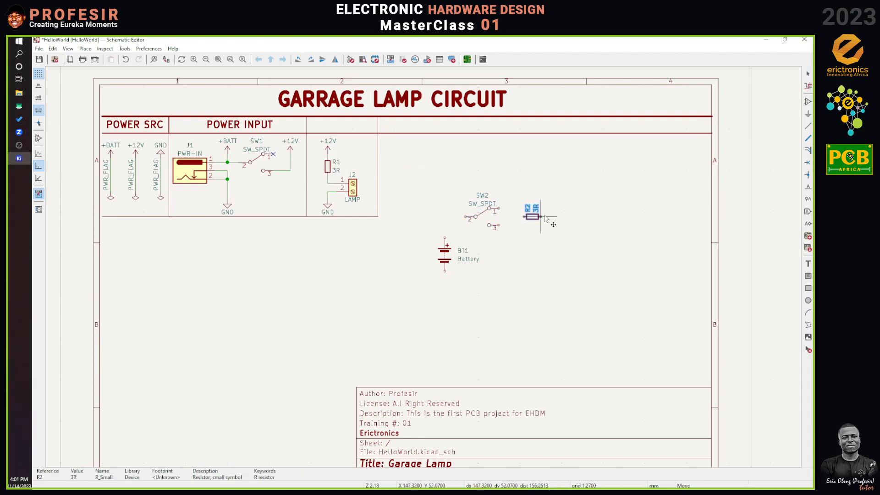
pyautogui.click(541, 229)
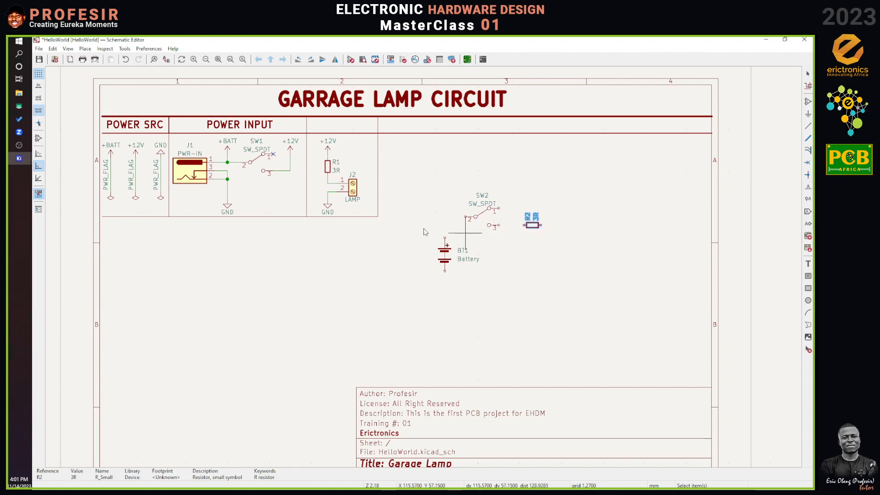
pyautogui.click(354, 191)
pyautogui.hotkey('ctrl', 'd')
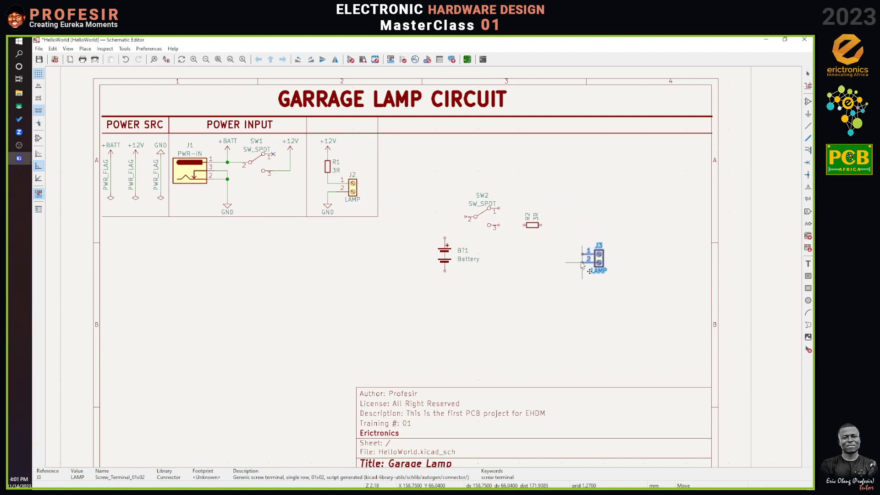
pyautogui.click(562, 270)
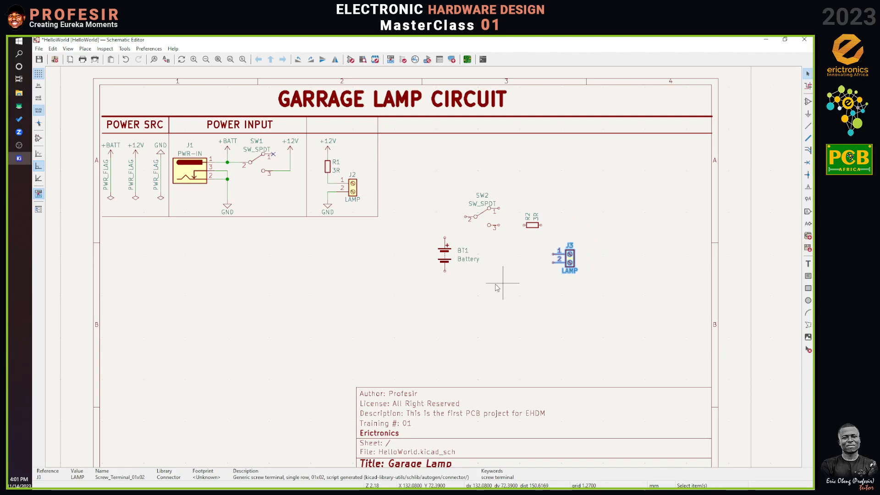
# Wire BT1's positive terminal to SW2 pin 2, and SW2 pin 3 to the near end of R2
pyautogui.scroll(4, 498, 277)
pyautogui.scroll(1, 424, 271)
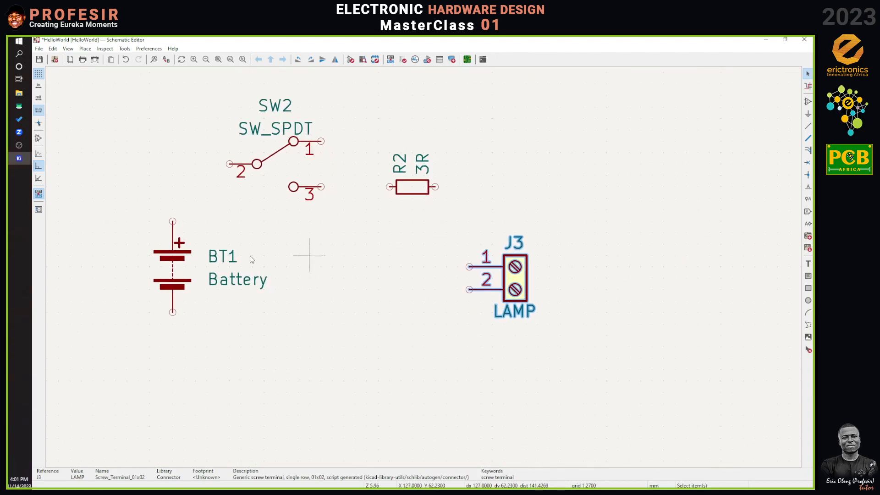
pyautogui.click(173, 221)
pyautogui.click(230, 164)
pyautogui.press('Escape')
pyautogui.click(321, 187)
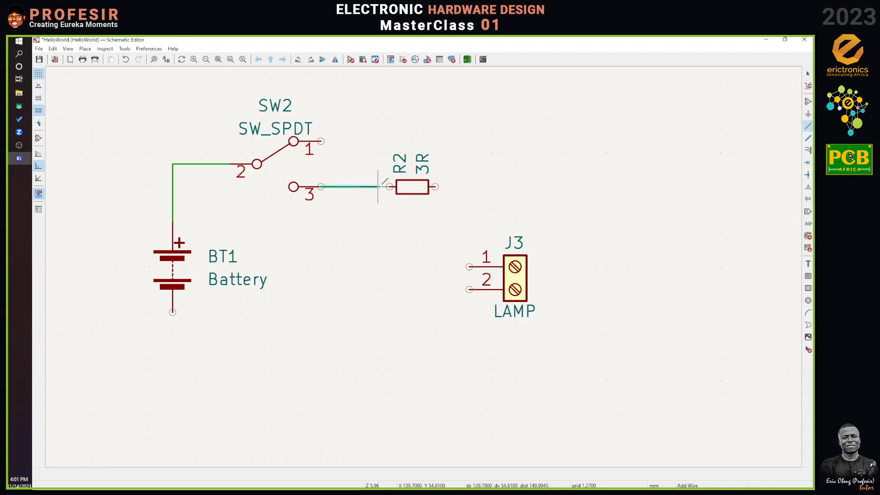
pyautogui.click(389, 187)
pyautogui.press('Escape')
# Wire R2's free end to J3 pin 1, and J3 pin 2 back beneath the circuit to BT1's negative terminal
pyautogui.click(435, 187)
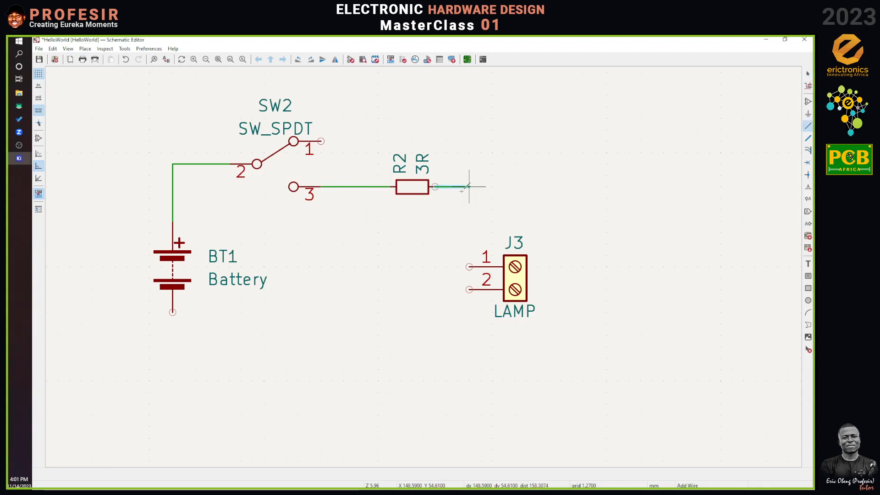
pyautogui.click(457, 267)
pyautogui.click(469, 266)
pyautogui.press('Escape')
pyautogui.click(469, 289)
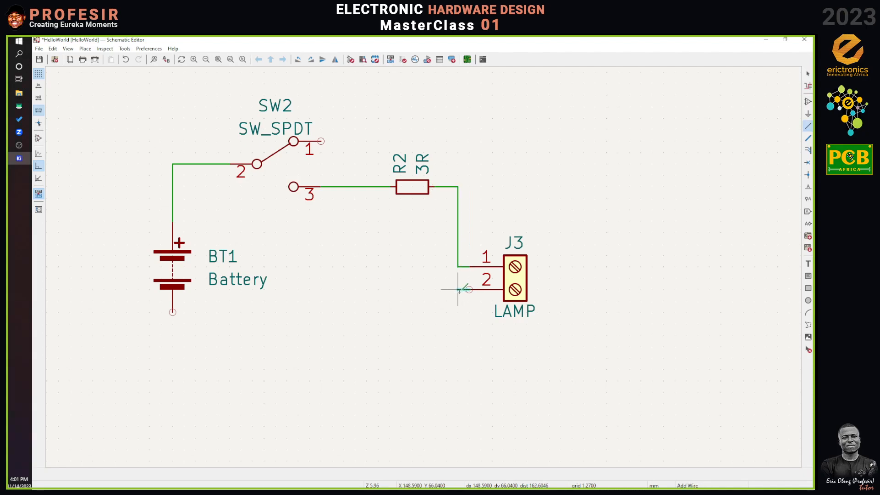
pyautogui.click(457, 357)
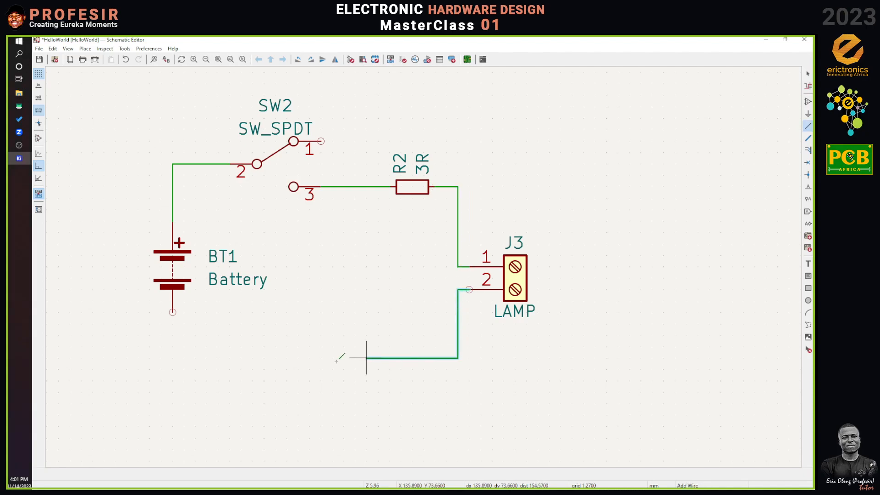
pyautogui.click(172, 313)
pyautogui.press('Escape')
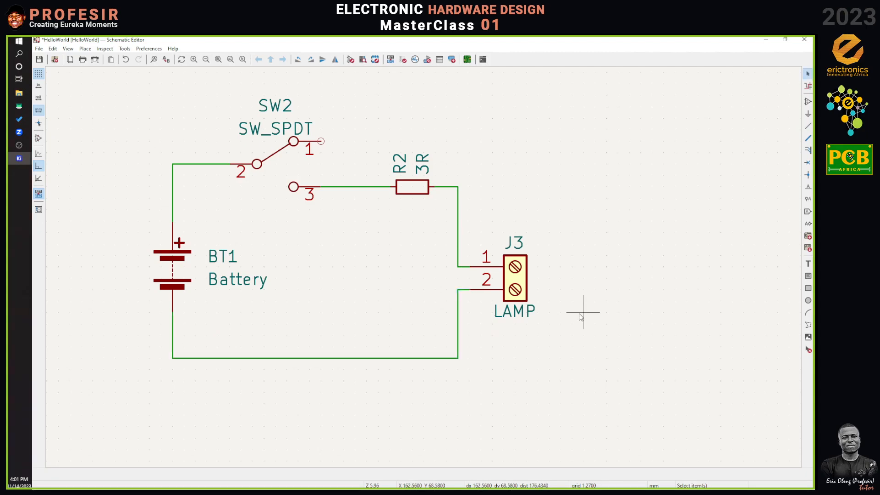
# Mark the unused pin 1 of SW2 with a no-connect flag
pyautogui.click(808, 163)
pyautogui.click(321, 141)
pyautogui.press('Escape')
pyautogui.scroll(-8, 424, 268)
pyautogui.scroll(6, 424, 270)
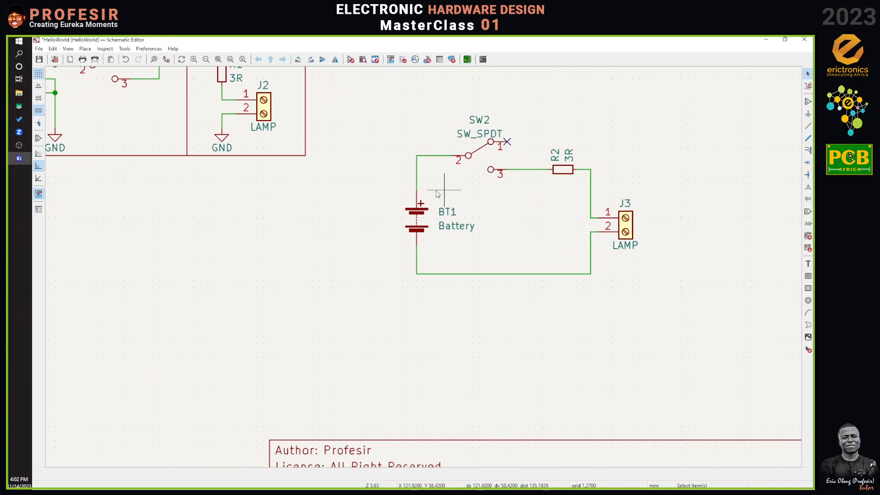
# Highlight the +12V net from the wire above R1 and examine where it runs across the power and lamp sections
pyautogui.scroll(-2, 452, 194)
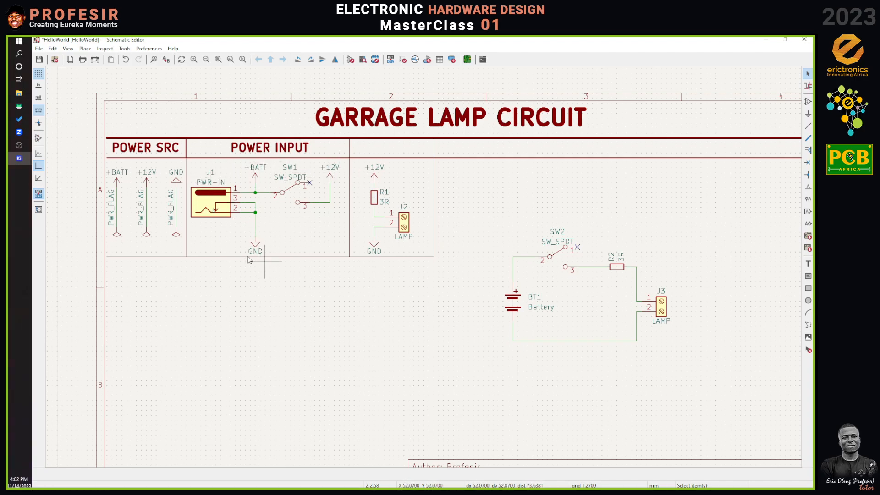
pyautogui.click(331, 179)
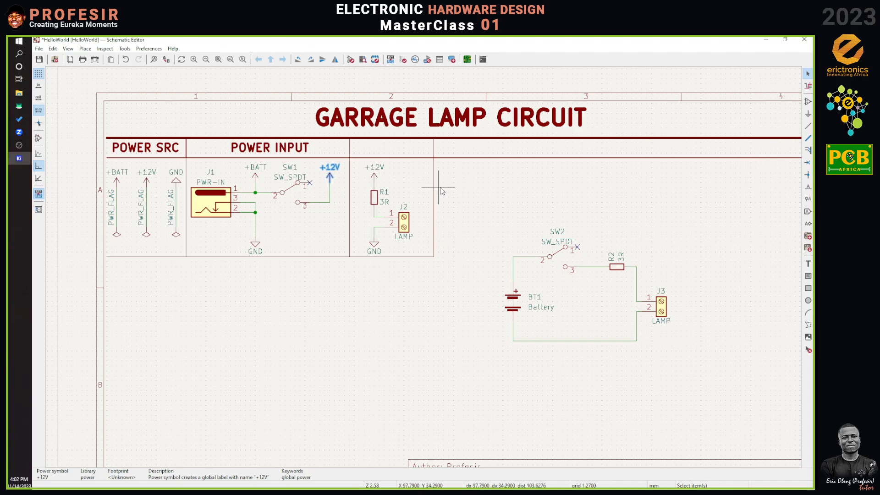
pyautogui.click(809, 86)
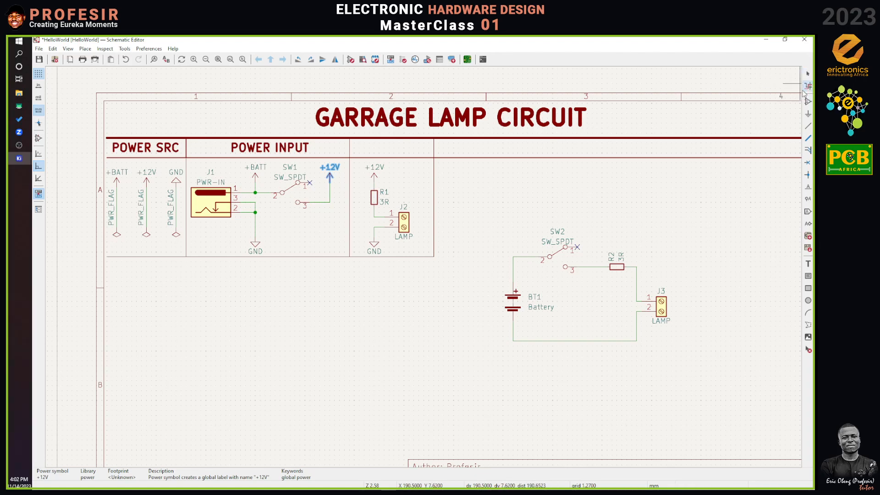
pyautogui.scroll(5, 374, 181)
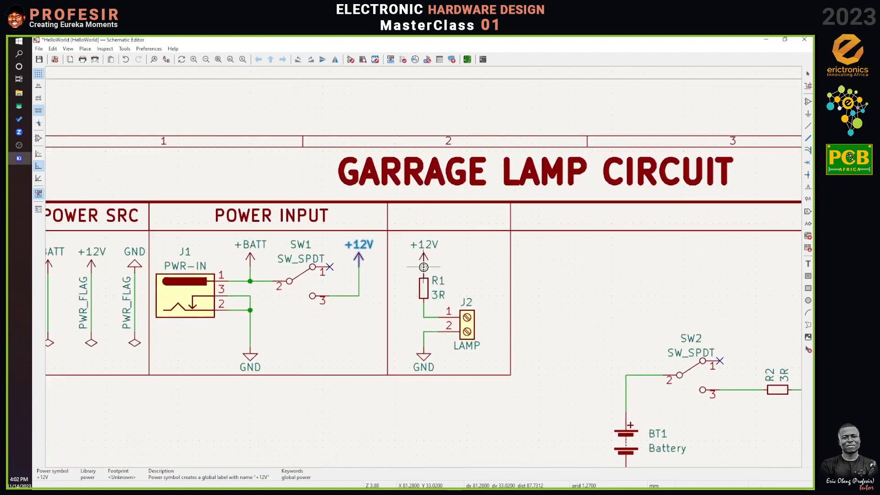
pyautogui.click(424, 268)
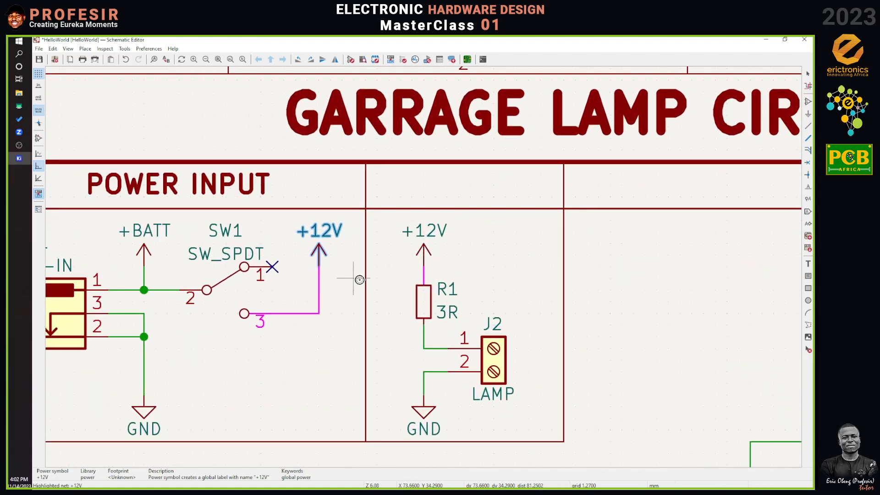
pyautogui.scroll(-2, 356, 277)
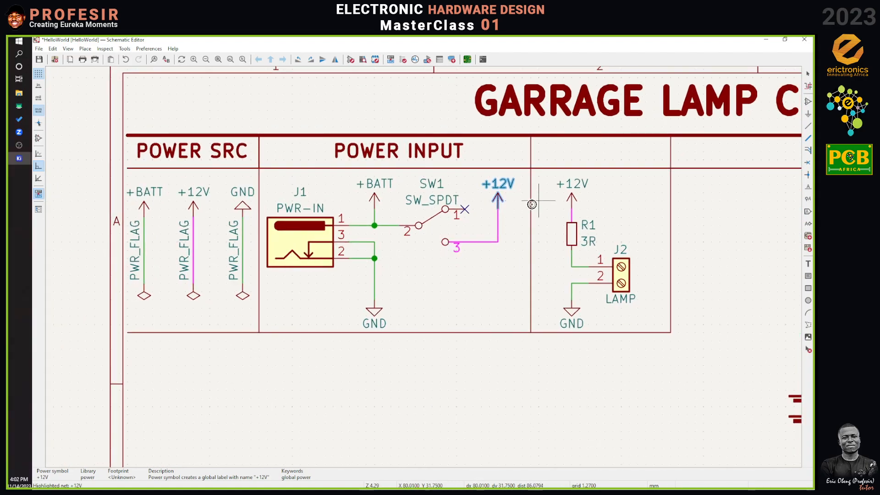
pyautogui.scroll(-1, 621, 283)
pyautogui.scroll(-1, 417, 267)
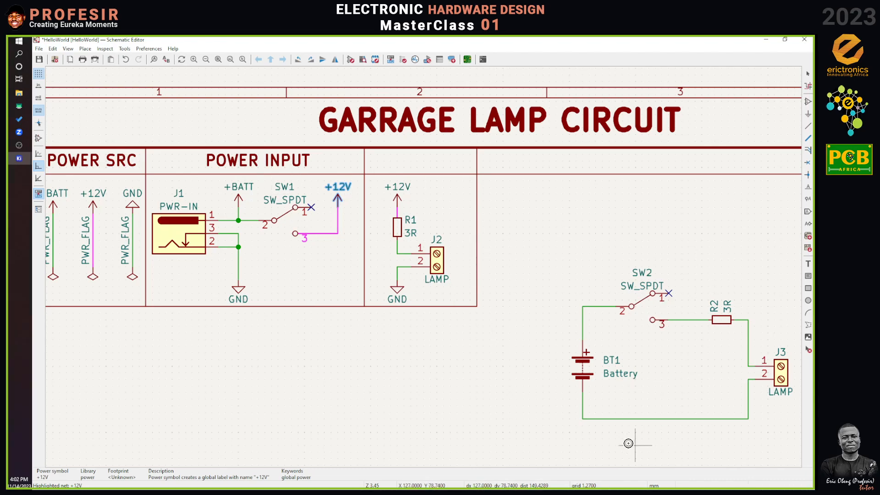
pyautogui.click(808, 75)
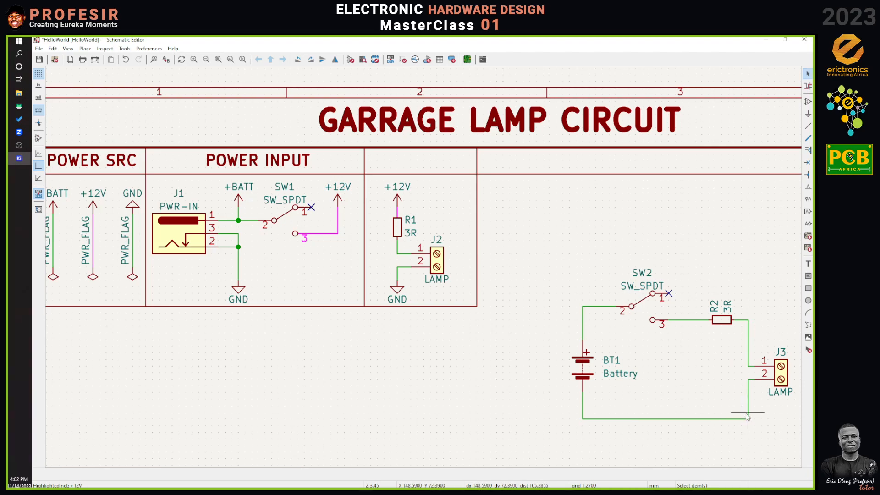
# Duplicate the lamp circuit's GND symbol and attach the copy to the bottom wire of the battery circuit
pyautogui.click(397, 292)
pyautogui.hotkey('ctrl', 'd')
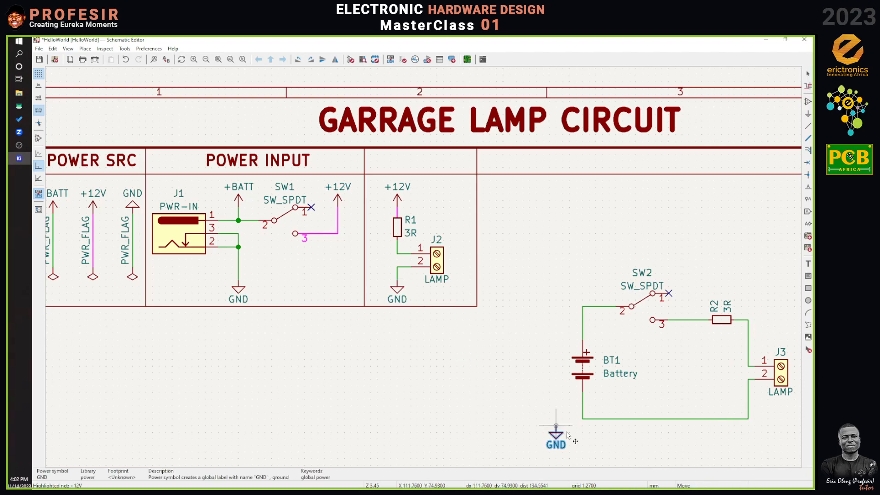
pyautogui.click(689, 419)
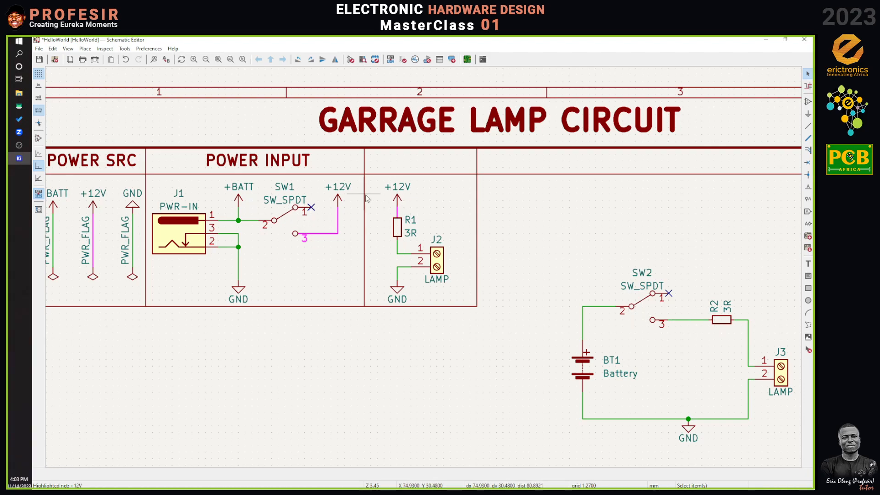
# Attach a duplicated +12V symbol to the wire between SW2 and R2, and a duplicated +BATT symbol to the wire corner above BT1
pyautogui.click(338, 195)
pyautogui.hotkey('ctrl', 'd')
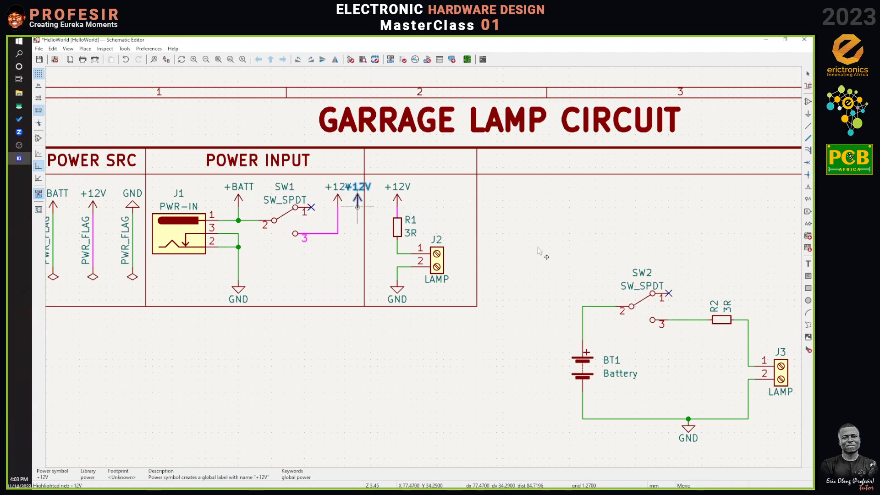
pyautogui.click(689, 319)
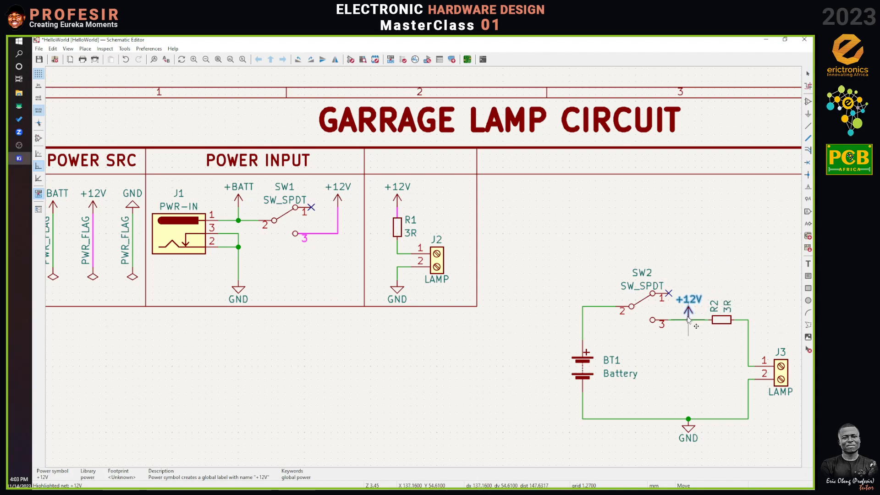
pyautogui.click(238, 200)
pyautogui.hotkey('ctrl', 'd')
pyautogui.click(583, 306)
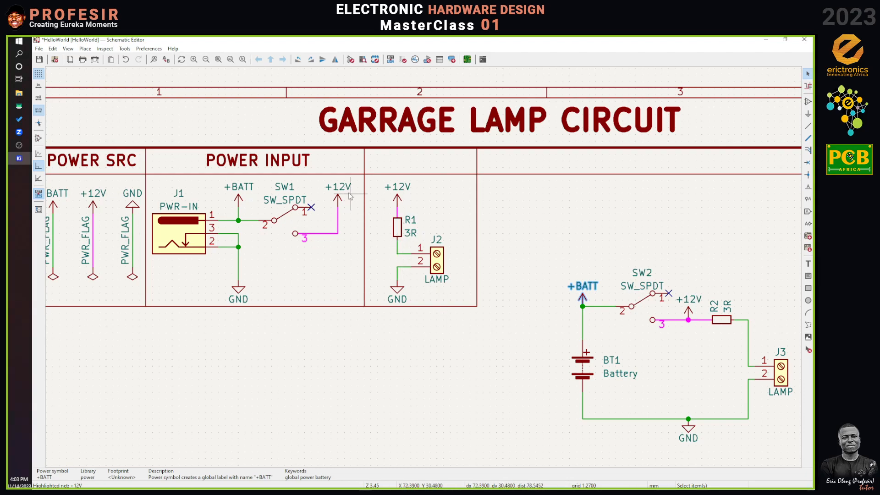
# Compare the +12V and +BATT power symbols in the framed sections with those in the separate battery circuit
pyautogui.click(397, 197)
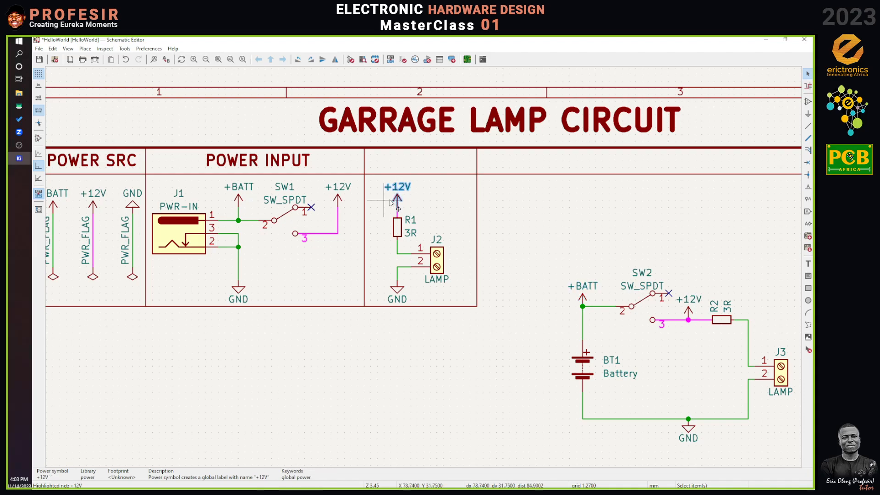
pyautogui.click(338, 202)
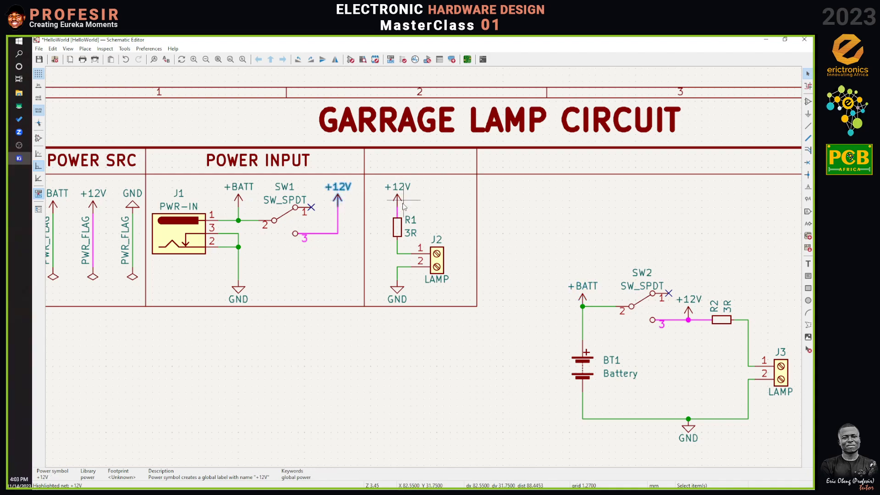
pyautogui.click(583, 299)
pyautogui.doubleClick(585, 306)
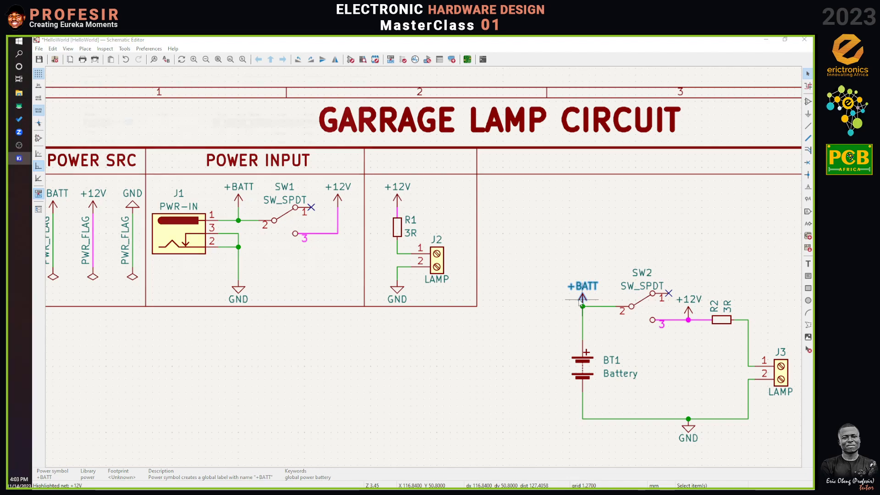
pyautogui.click(359, 286)
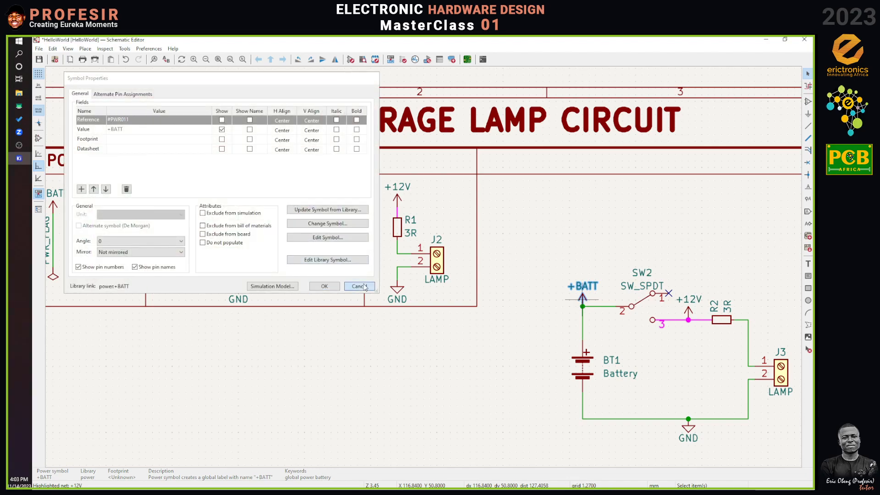
pyautogui.click(397, 199)
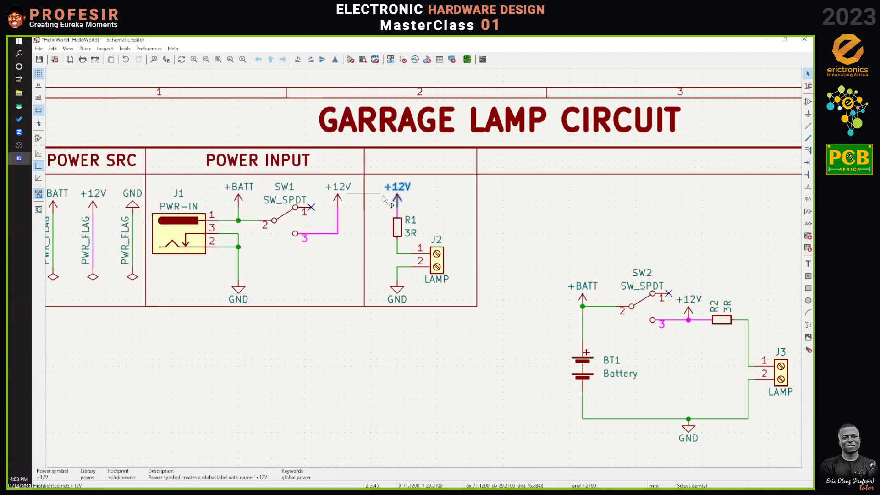
pyautogui.click(238, 198)
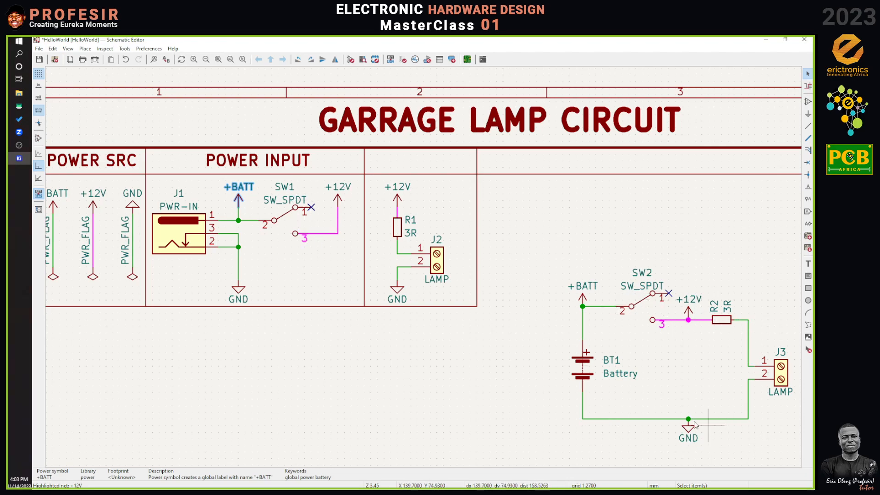
pyautogui.scroll(-5, 671, 415)
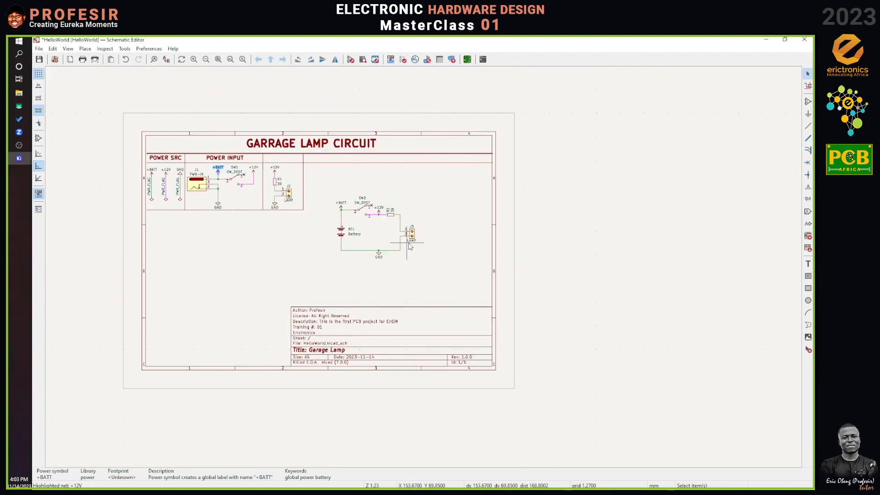
pyautogui.scroll(4, 424, 270)
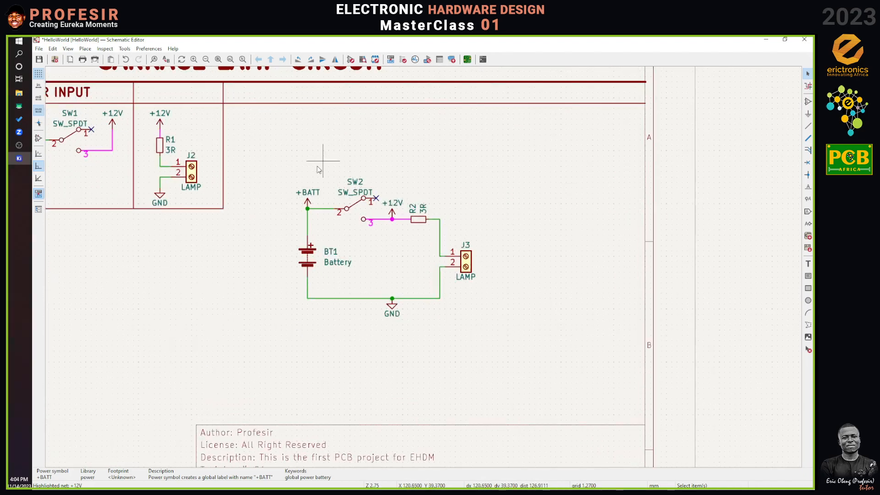
# Delete the entire separate battery circuit with BT1, SW2, R2 and J3 beside the framed sections
pyautogui.moveTo(274, 152); pyautogui.dragTo(516, 337)
pyautogui.press('Delete')
pyautogui.scroll(-4, 489, 314)
pyautogui.scroll(4, 406, 264)
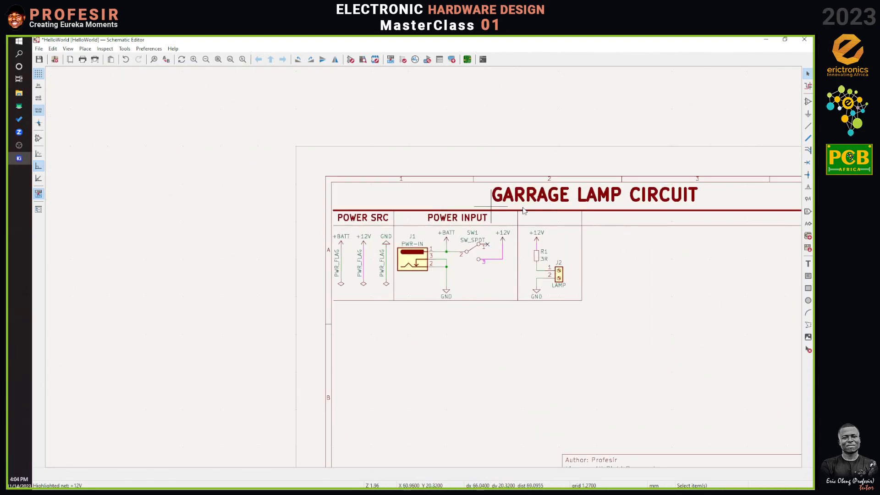
# Duplicate the POWER INPUT heading and place the copy in the empty header cell above the R1 and J2 circuit
pyautogui.scroll(5, 416, 271)
pyautogui.scroll(-3, 425, 272)
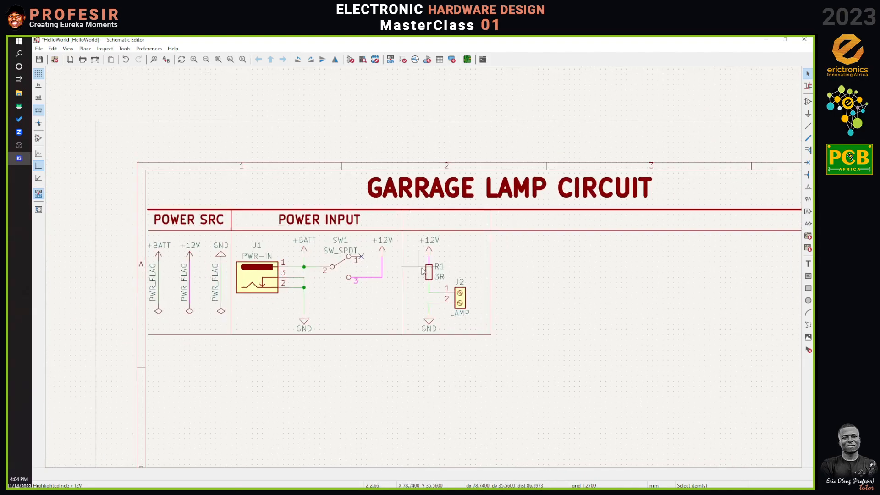
pyautogui.scroll(3, 386, 268)
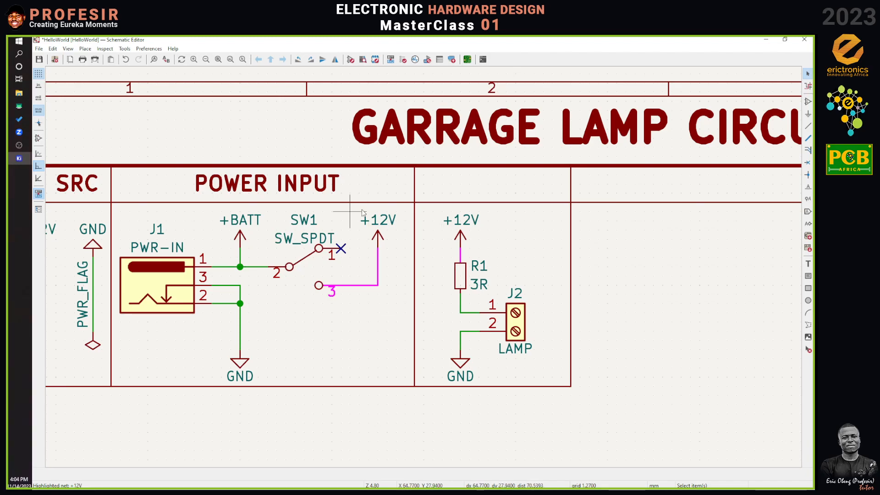
pyautogui.click(324, 194)
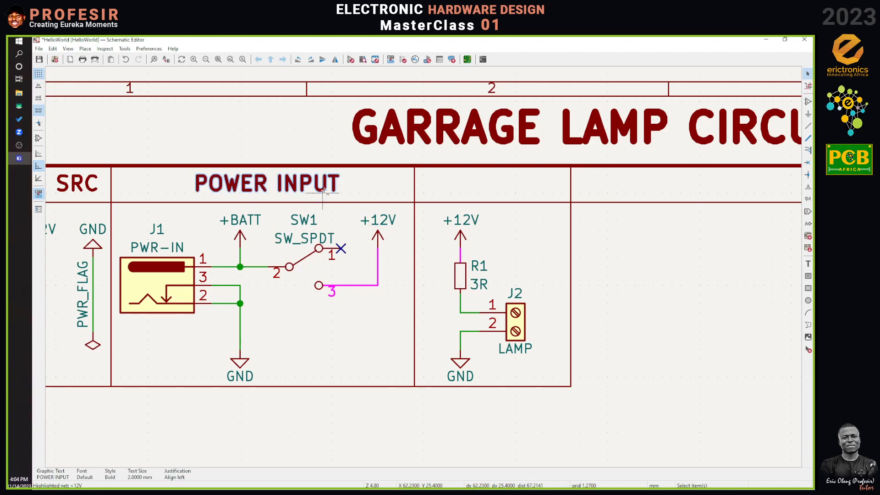
pyautogui.hotkey('ctrl', 'd')
pyautogui.click(426, 196)
# Change the copied heading's text to LAMP and centre it in its header cell
pyautogui.doubleClick(466, 192)
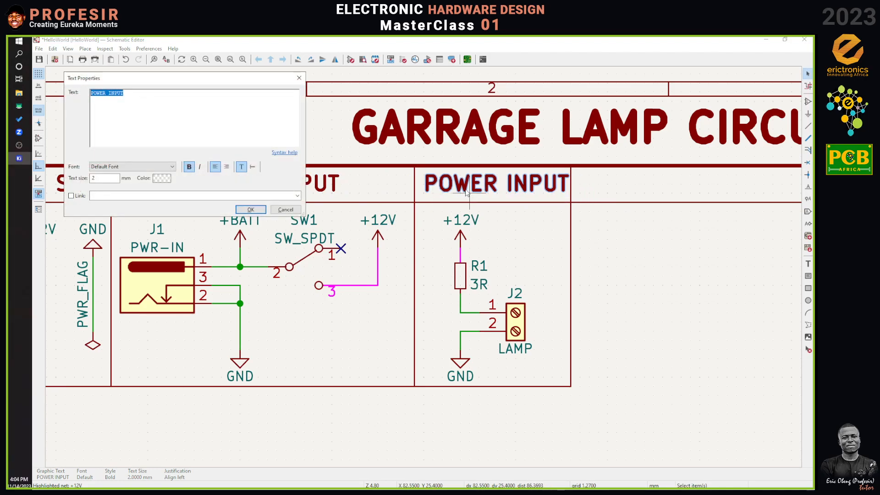
pyautogui.write('lam')
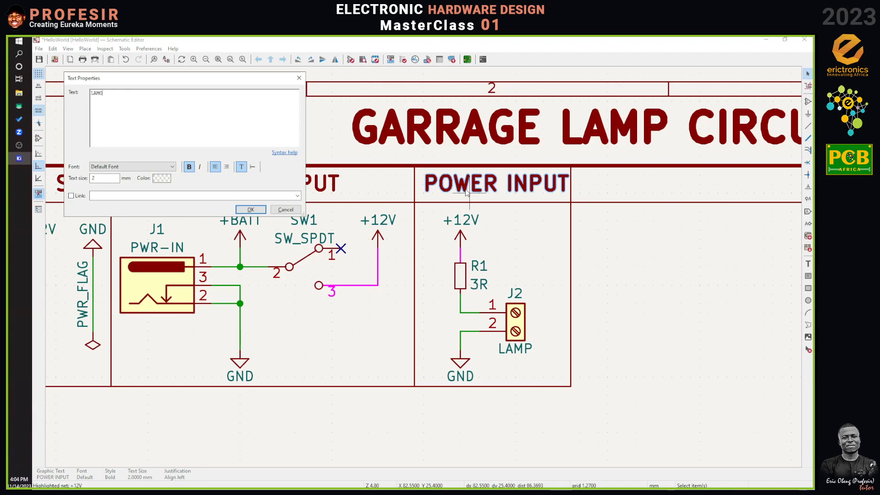
pyautogui.write('P')
pyautogui.click(250, 209)
pyautogui.press('m')
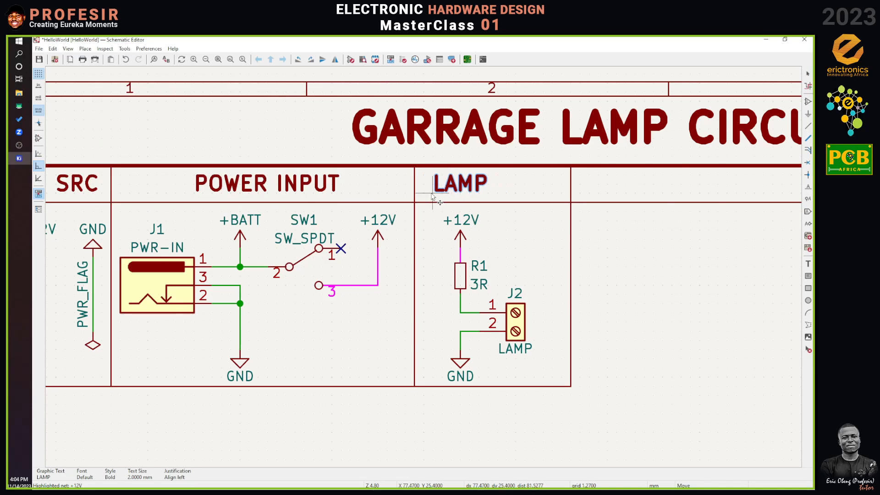
pyautogui.click(463, 194)
pyautogui.click(655, 268)
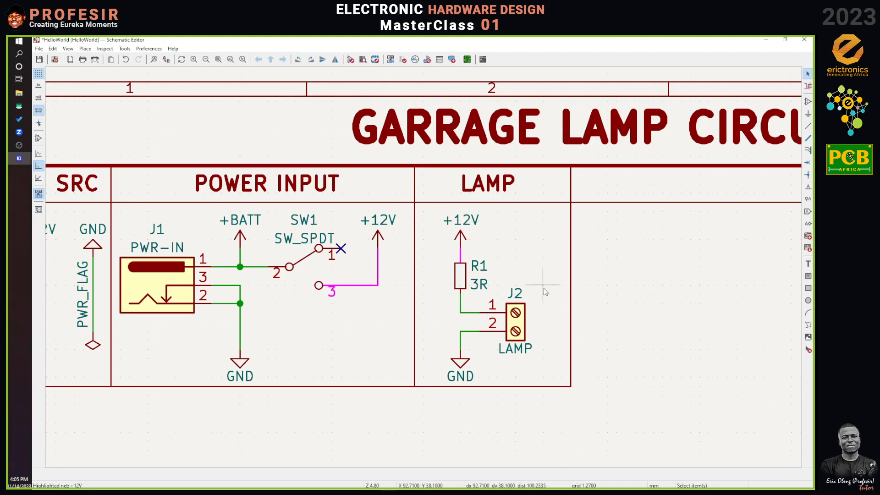
# Compare the GND and +12V power symbols in the power input and lamp sections, and examine the whole sheet
pyautogui.click(462, 361)
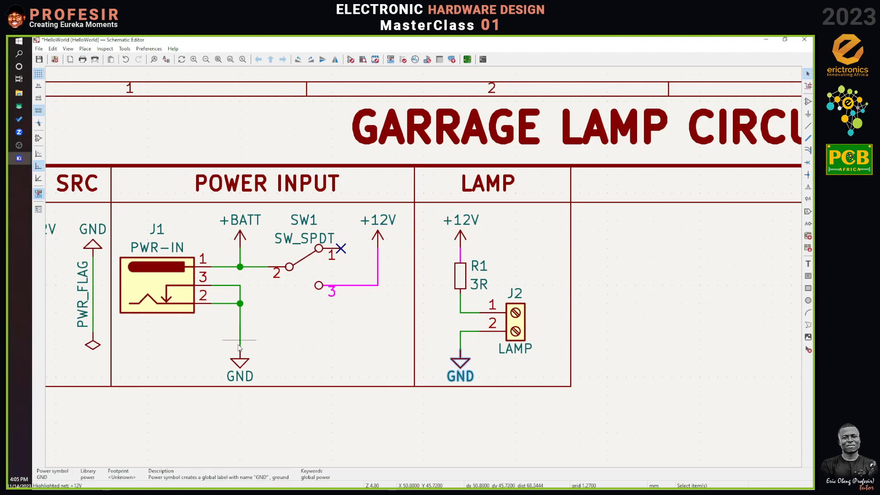
pyautogui.click(239, 360)
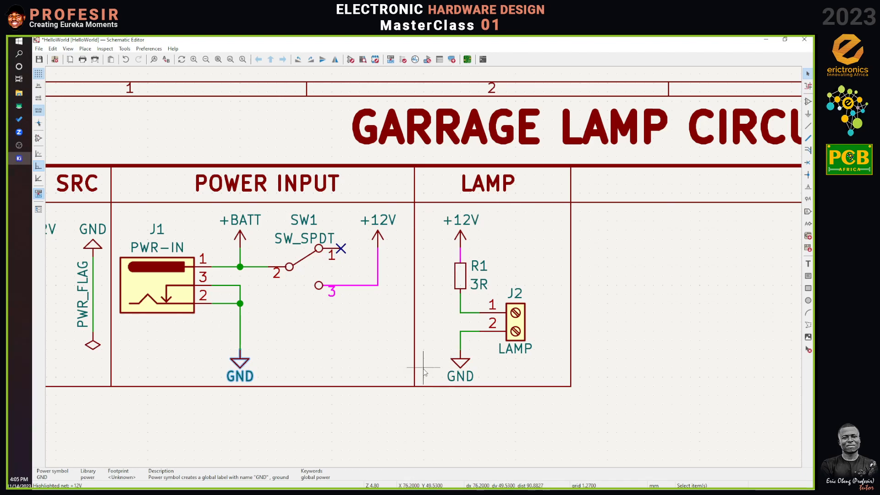
pyautogui.click(462, 362)
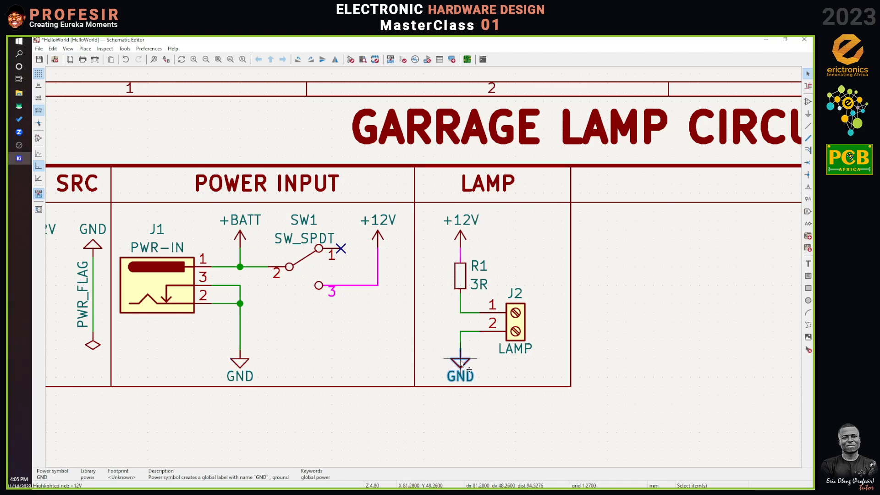
pyautogui.click(239, 361)
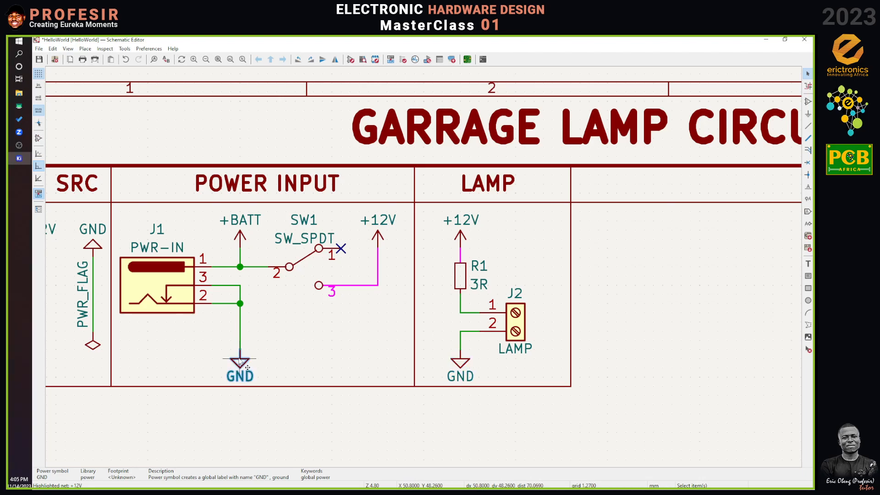
pyautogui.click(460, 238)
pyautogui.click(383, 246)
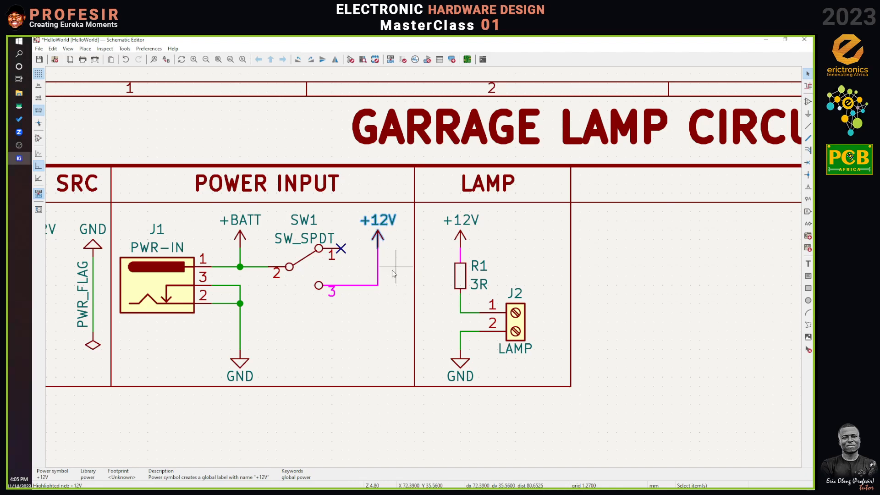
pyautogui.scroll(-4, 427, 275)
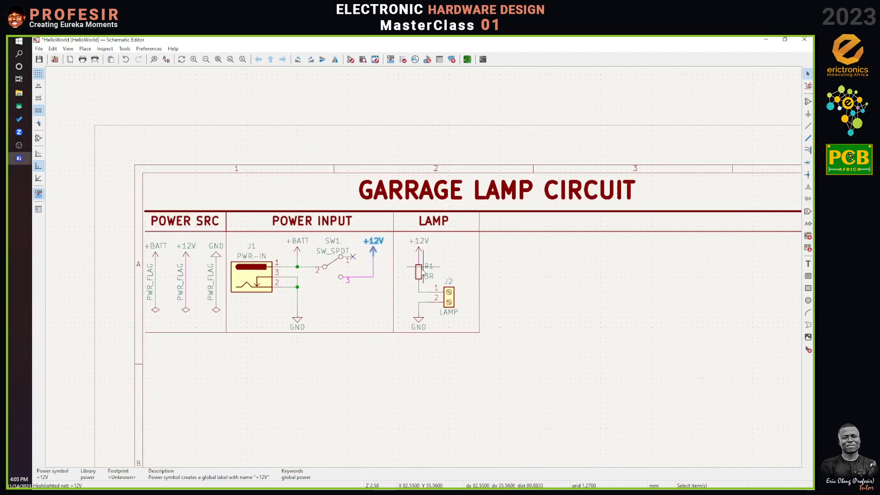
pyautogui.scroll(-2, 427, 275)
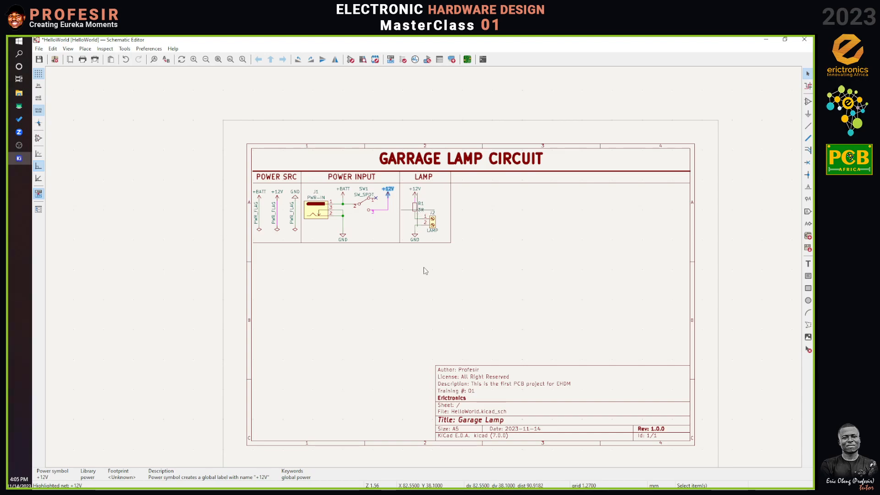
pyautogui.scroll(4, 419, 207)
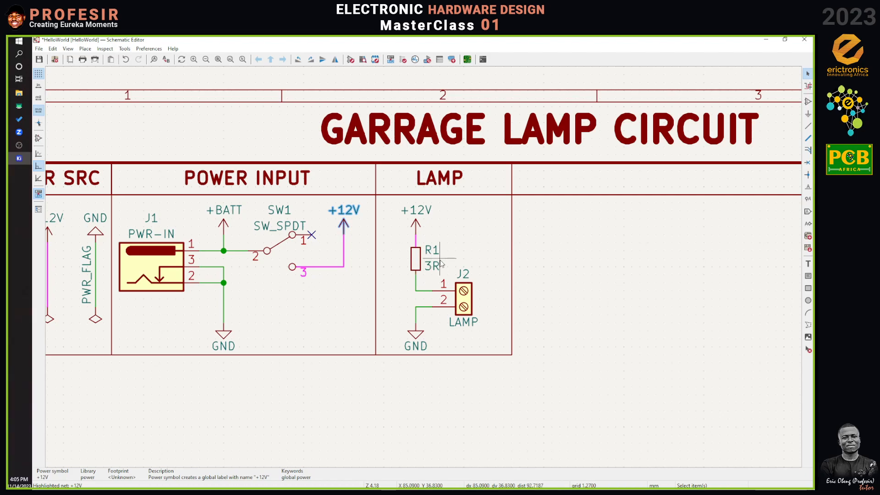
# Switch the page to the User (Custom) paper size with a height of 180 mm and a width of 150 mm
pyautogui.scroll(-5, 431, 268)
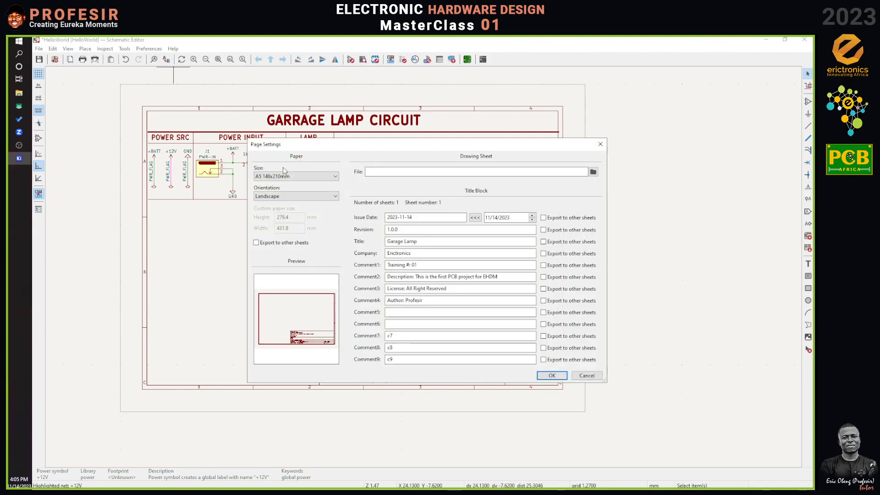
pyautogui.click(294, 177)
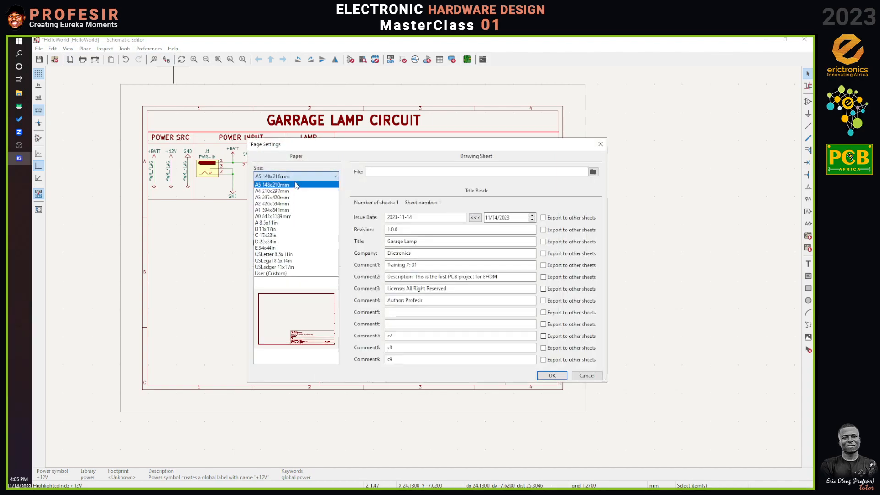
pyautogui.click(285, 274)
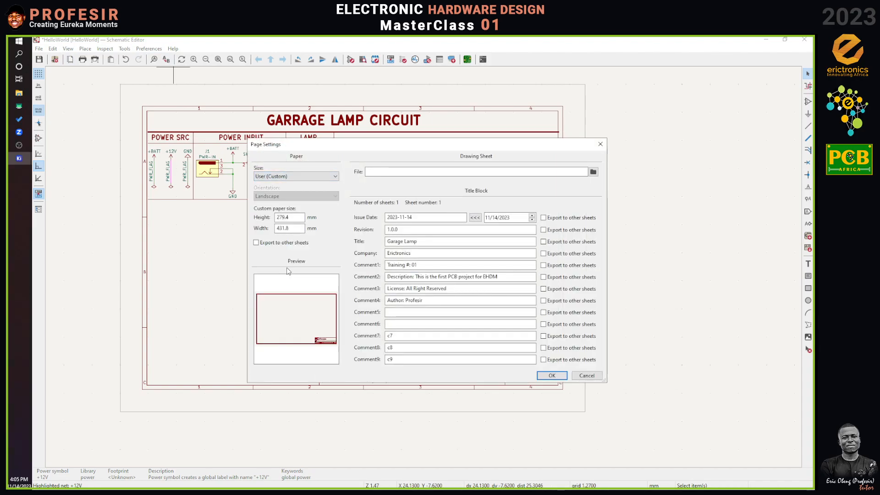
pyautogui.doubleClick(300, 218)
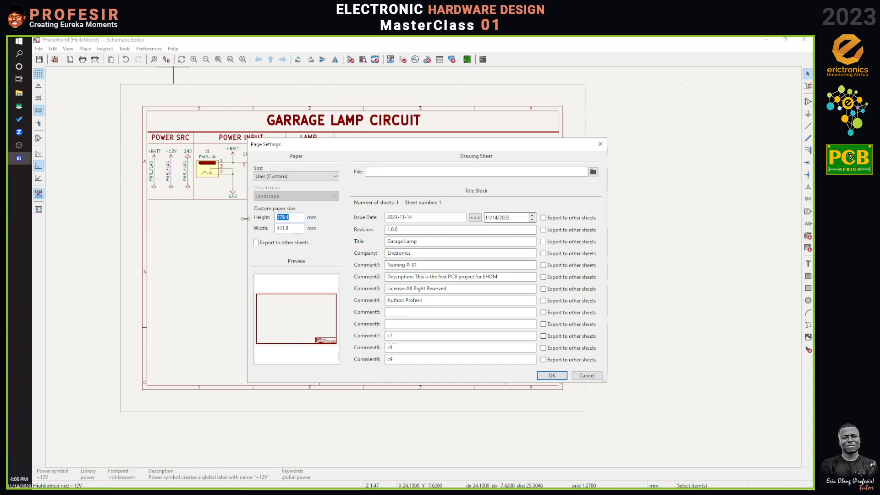
pyautogui.write('180')
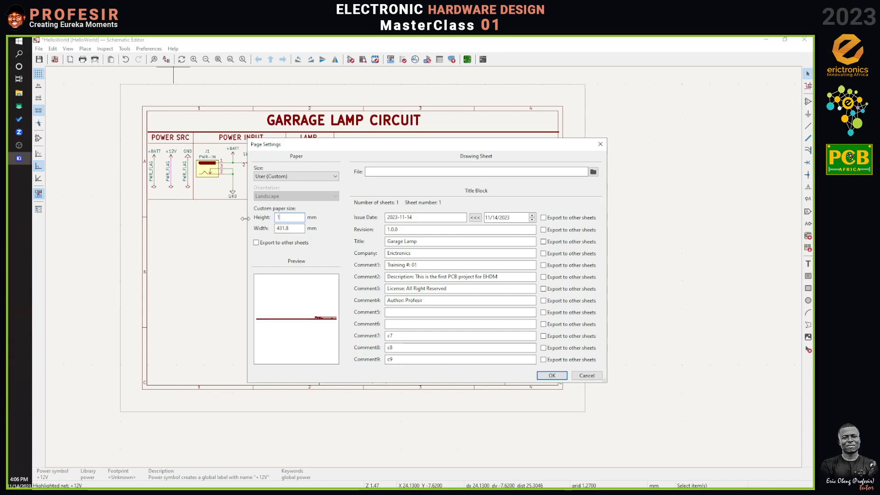
pyautogui.doubleClick(284, 228)
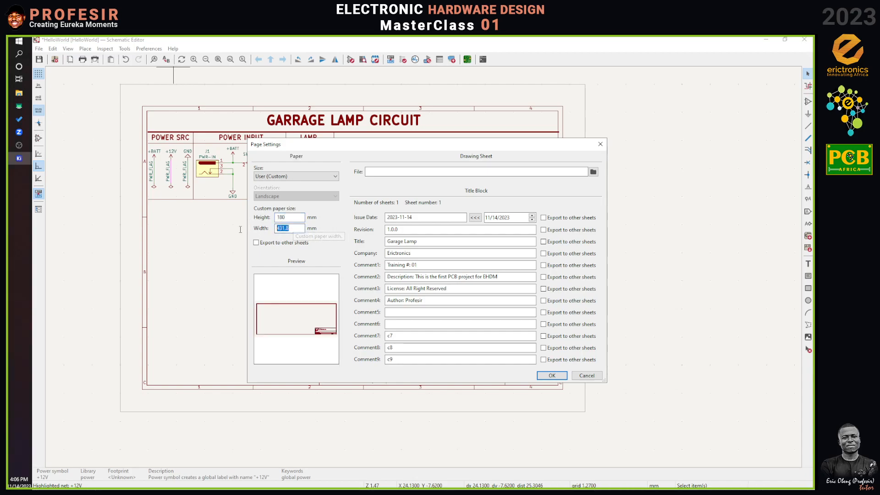
pyautogui.write('150')
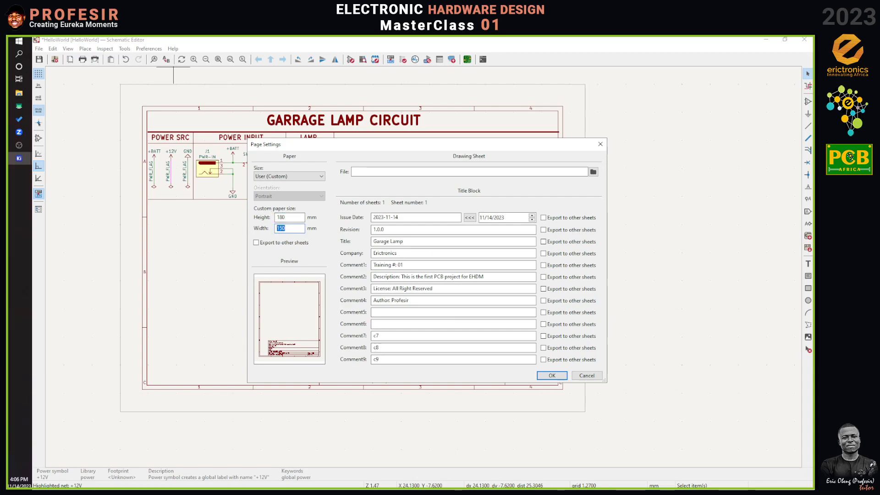
# Reduce the custom paper width to 140 and then 135 mm, set the height to 130 mm, and apply the page settings
pyautogui.write('140')
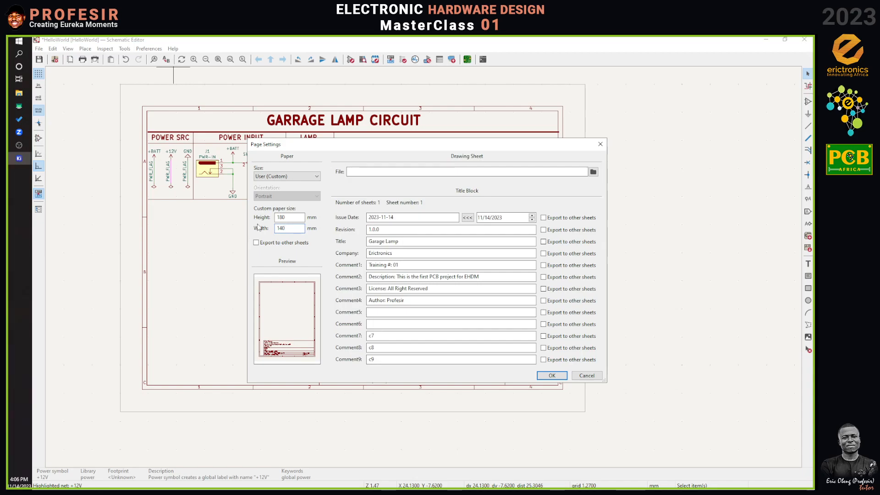
pyautogui.write('135')
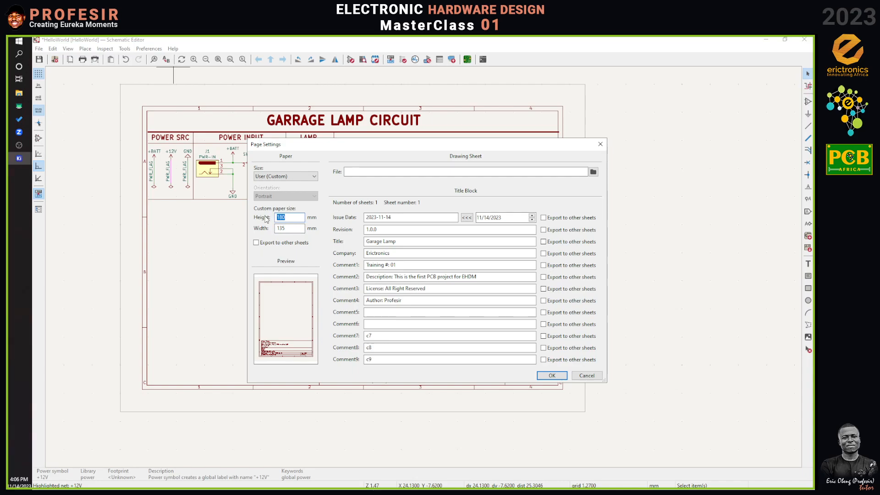
pyautogui.write('130')
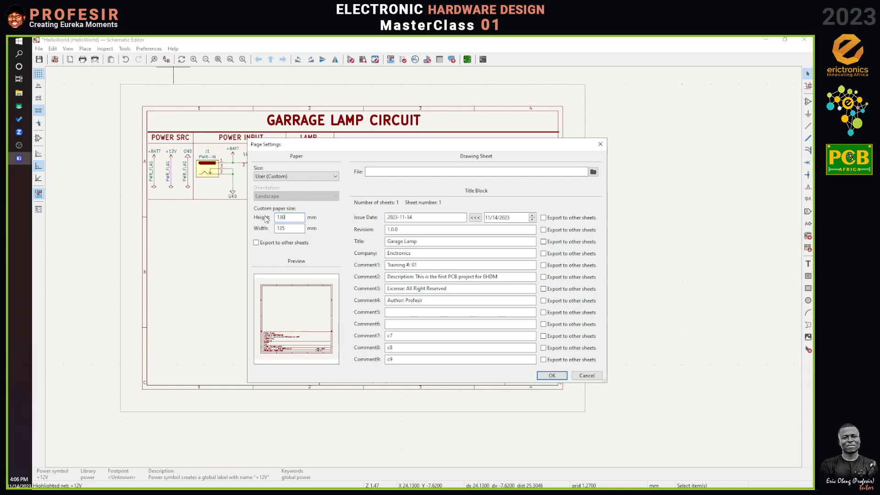
pyautogui.click(552, 376)
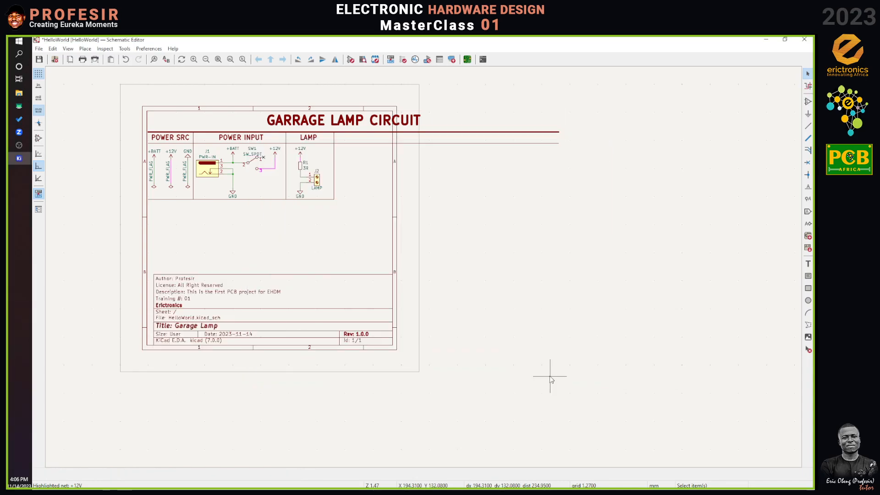
# Reduce the custom page height to 100 mm and apply it to the sheet
pyautogui.scroll(-4, 514, 339)
pyautogui.scroll(4, 423, 265)
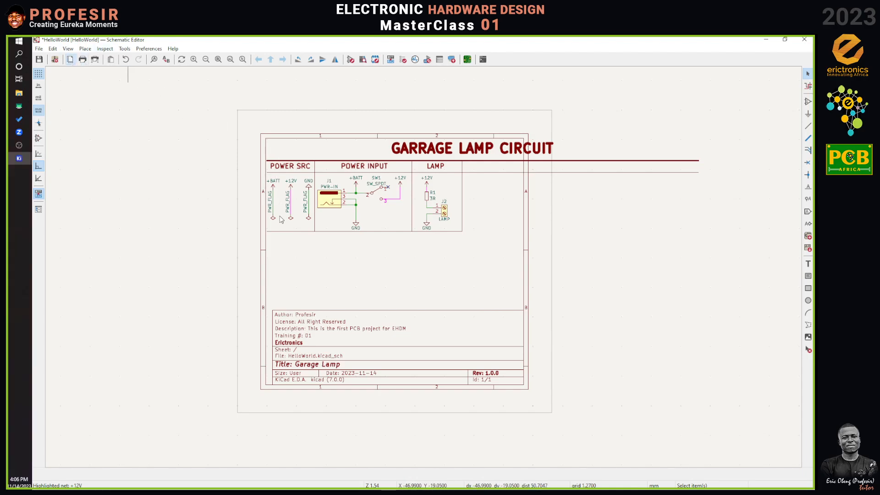
pyautogui.click(69, 60)
pyautogui.moveTo(303, 217); pyautogui.dragTo(255, 219)
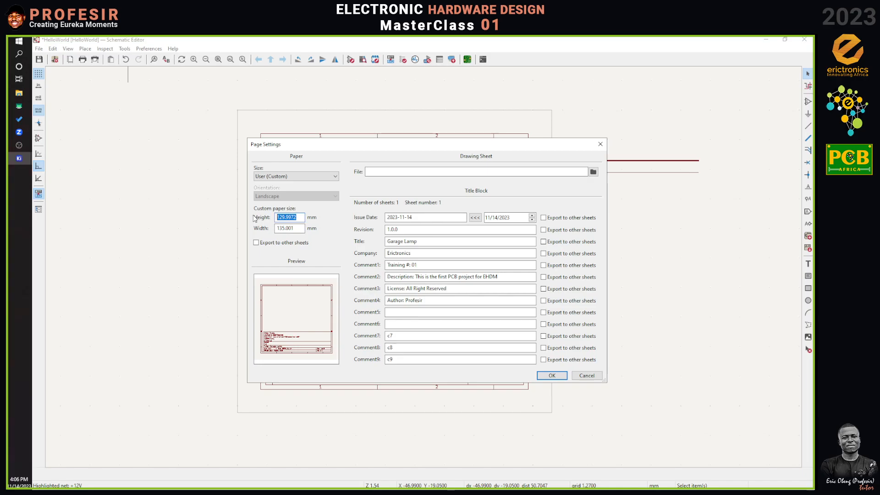
pyautogui.write('1')
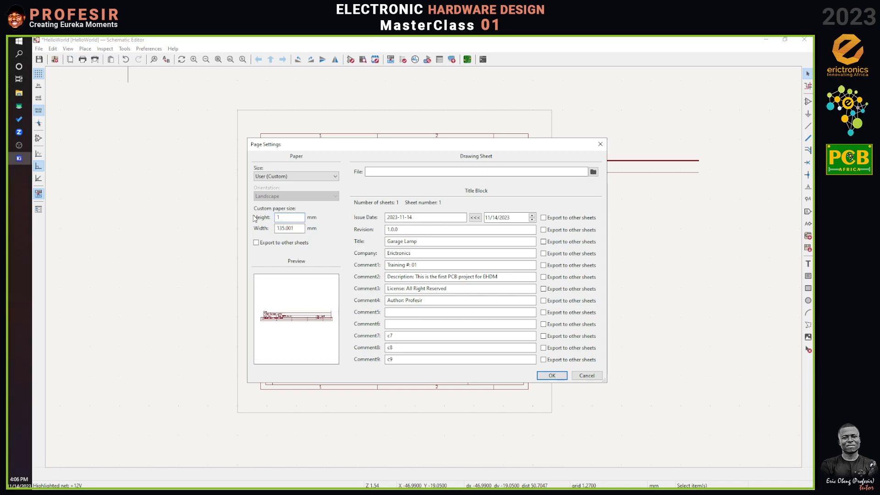
pyautogui.write('100')
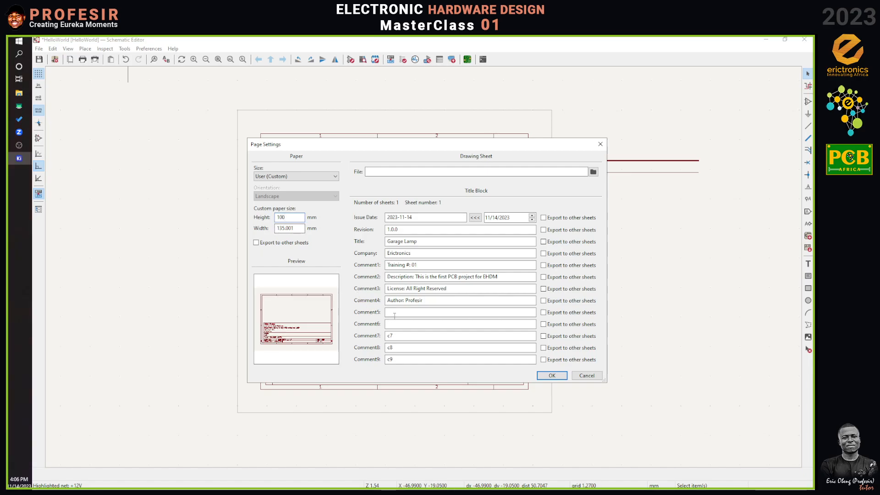
pyautogui.click(553, 375)
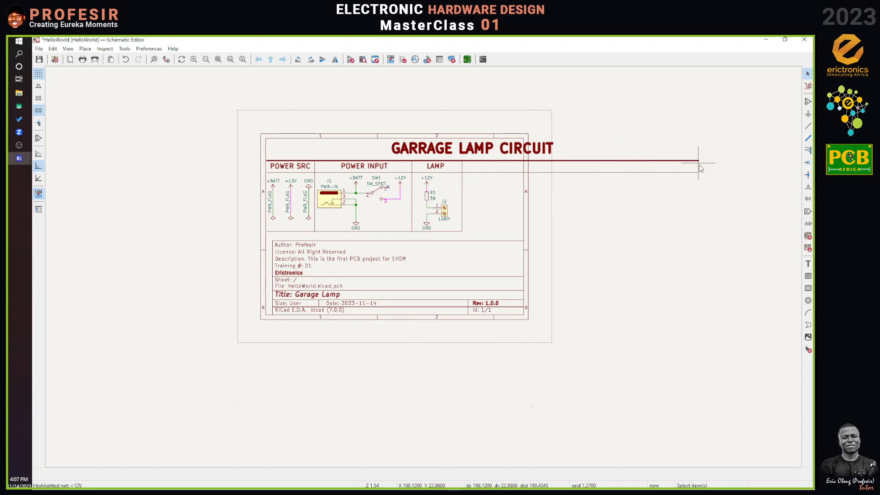
# Move the GARRAGE LAMP CIRCUIT title so it sits centred inside the page frame above the thick line
pyautogui.click(474, 154)
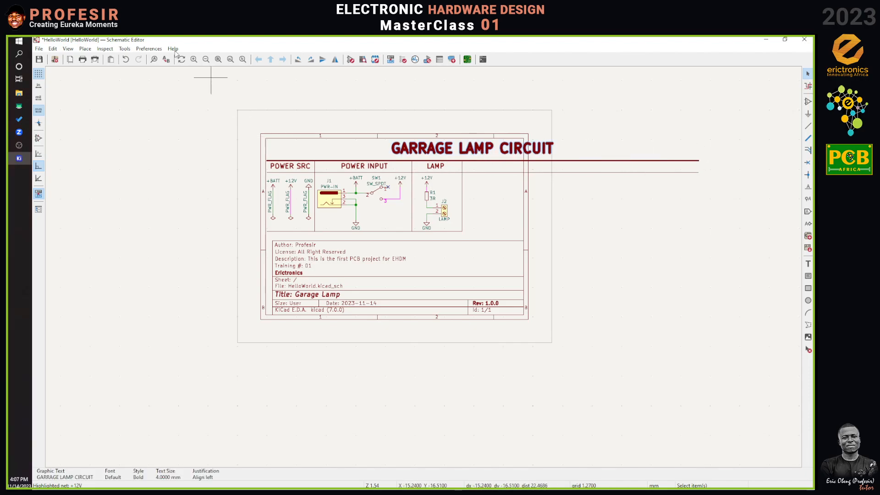
pyautogui.click(219, 59)
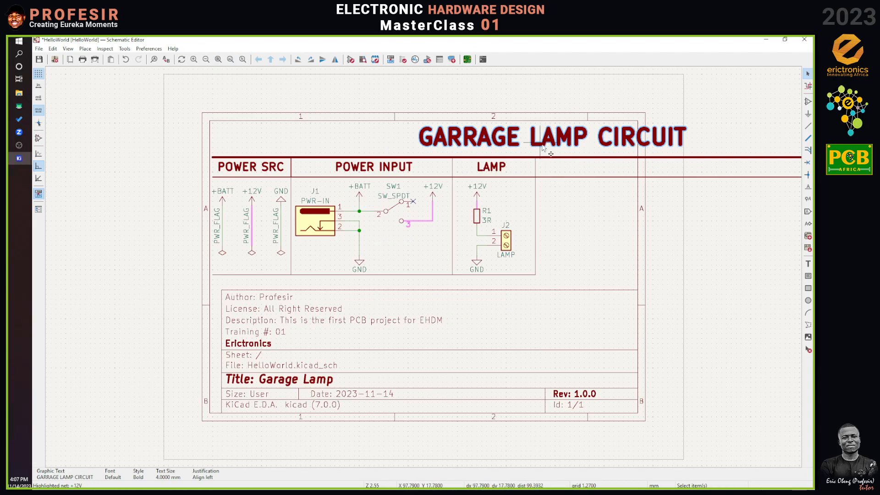
pyautogui.press('m')
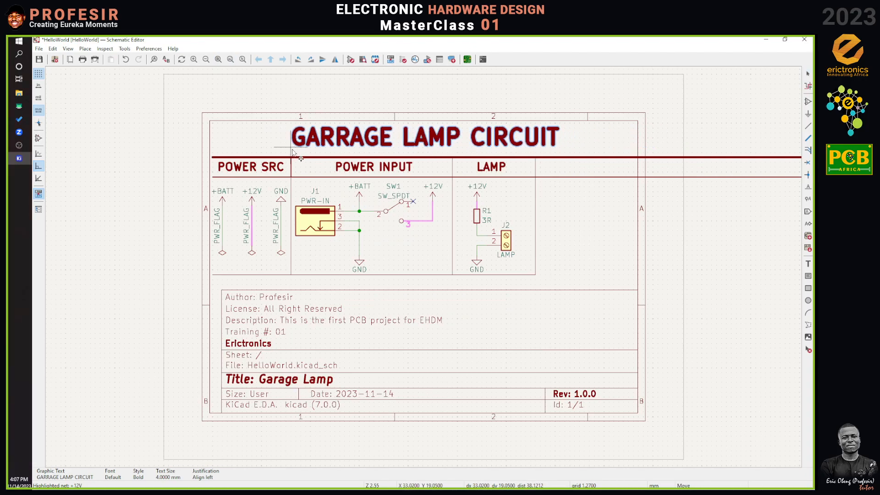
pyautogui.click(294, 152)
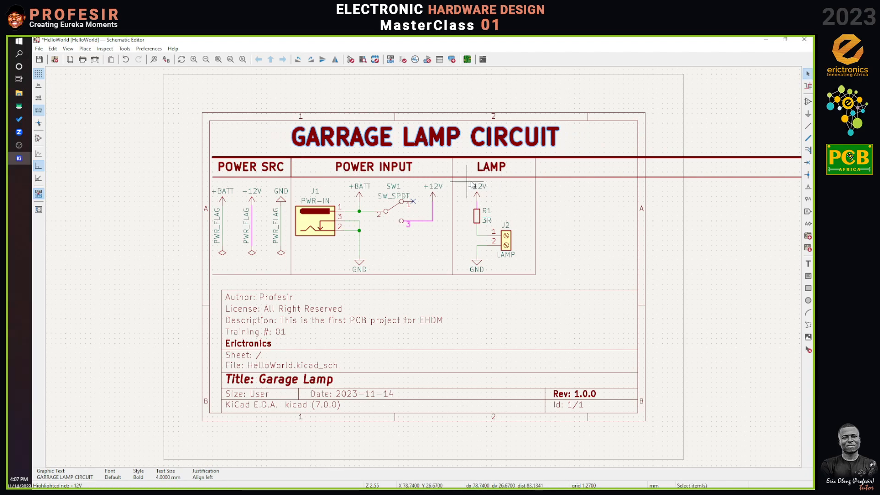
# Shorten the thick title line and the thinner heading line at their right ends to meet the page frame's right edge
pyautogui.scroll(-3, 422, 266)
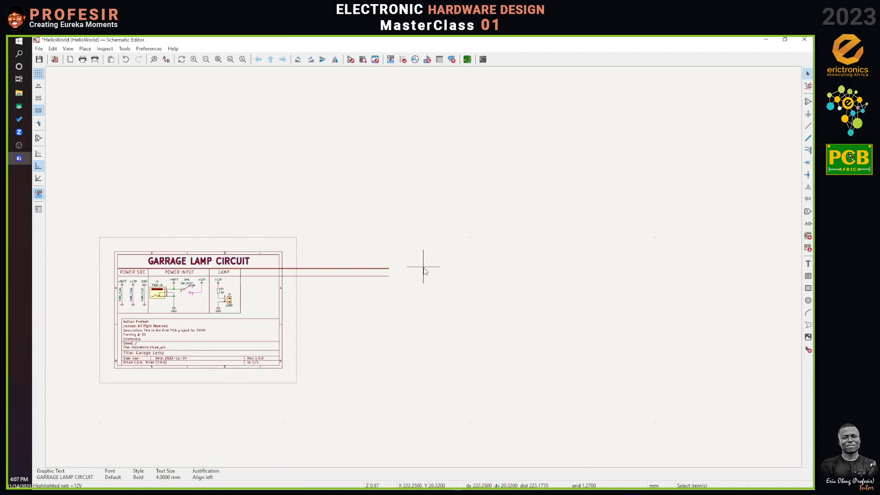
pyautogui.scroll(2, 395, 265)
pyautogui.click(377, 270)
pyautogui.moveTo(378, 269); pyautogui.dragTo(219, 270)
pyautogui.click(377, 280)
pyautogui.moveTo(377, 280); pyautogui.dragTo(223, 271)
pyautogui.click(220, 270)
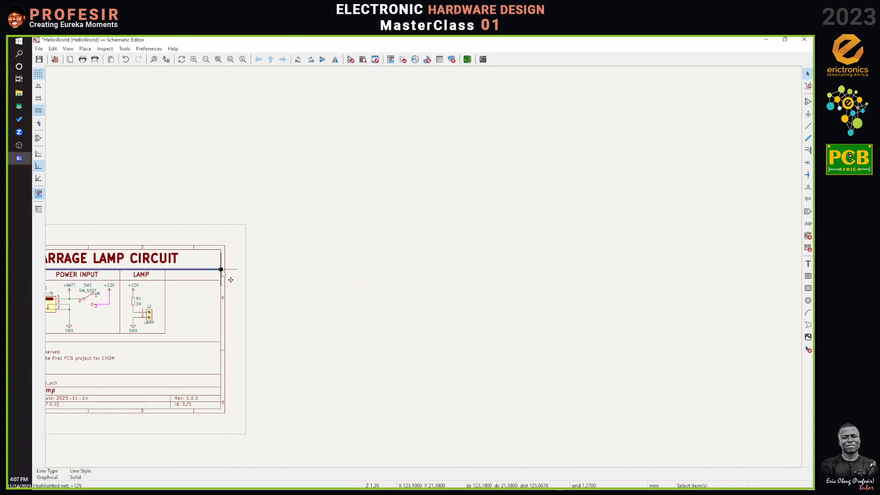
# Shorten the thick title line at its left end to meet the page frame's left edge
pyautogui.scroll(7, 236, 287)
pyautogui.scroll(-7, 431, 271)
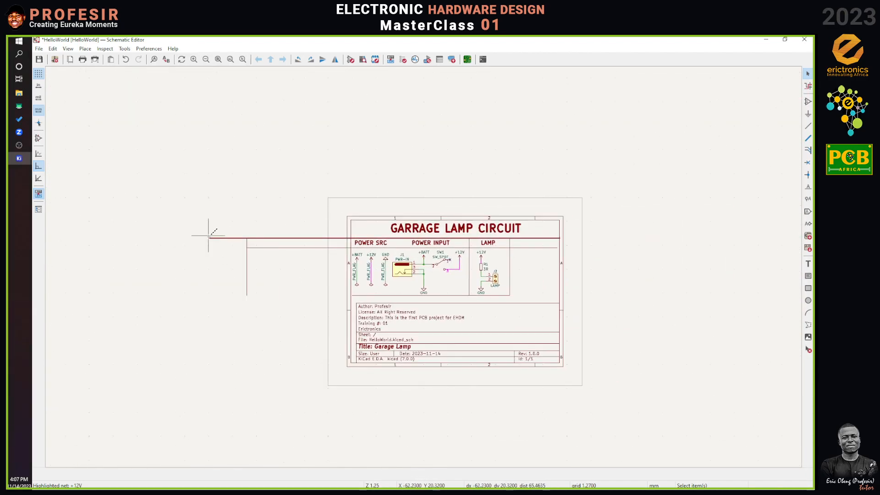
pyautogui.click(211, 238)
pyautogui.moveTo(211, 238); pyautogui.dragTo(349, 239)
# Delete the leftover vertical line segments and the overlapping short horizontal line outside the frame's left edge
pyautogui.moveTo(254, 264); pyautogui.dragTo(224, 269)
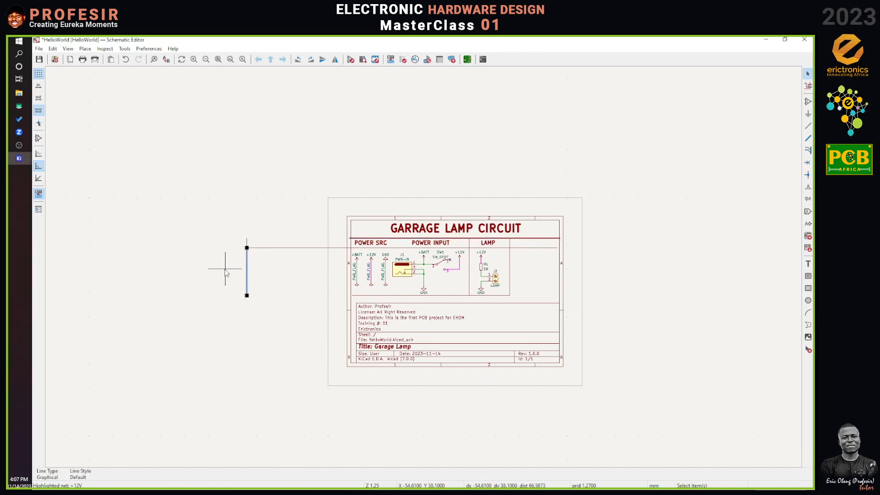
pyautogui.press('Delete')
pyautogui.click(272, 254)
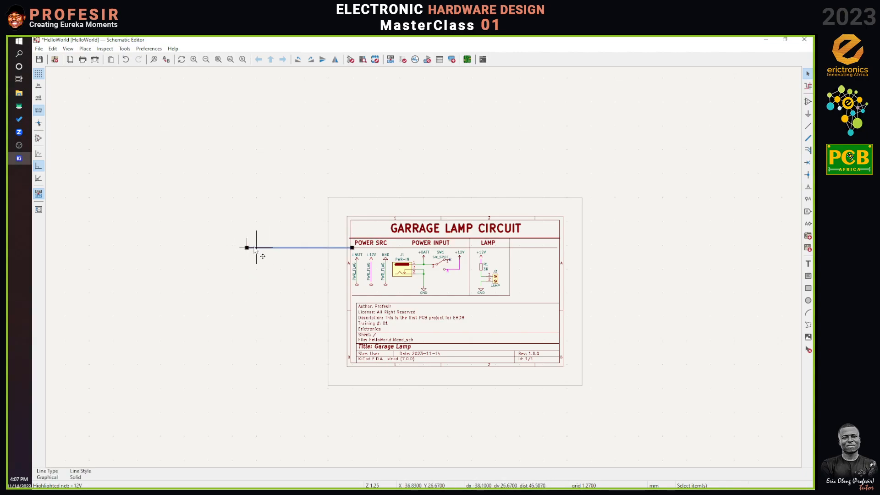
pyautogui.press('Delete')
pyautogui.click(267, 248)
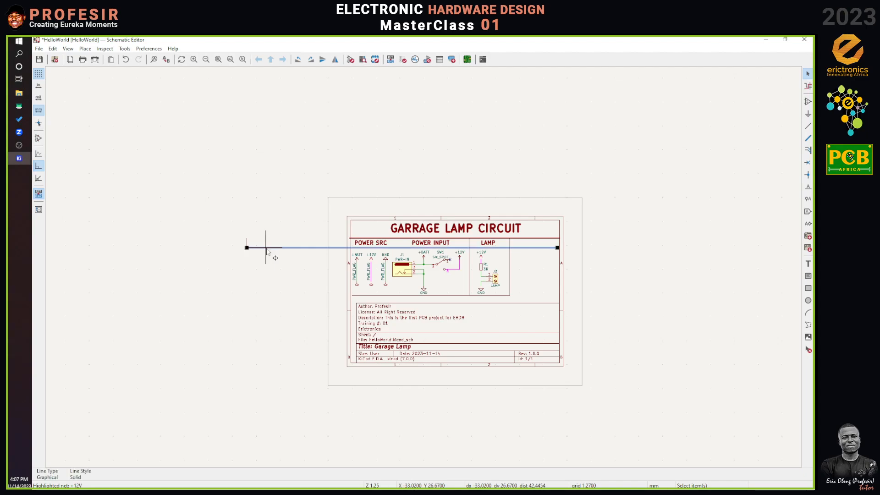
pyautogui.click(248, 244)
pyautogui.press('Delete')
# Shorten the thin line under the section headings at its left end to meet the page frame's left edge
pyautogui.click(248, 248)
pyautogui.moveTo(248, 250); pyautogui.dragTo(351, 250)
pyautogui.click(303, 275)
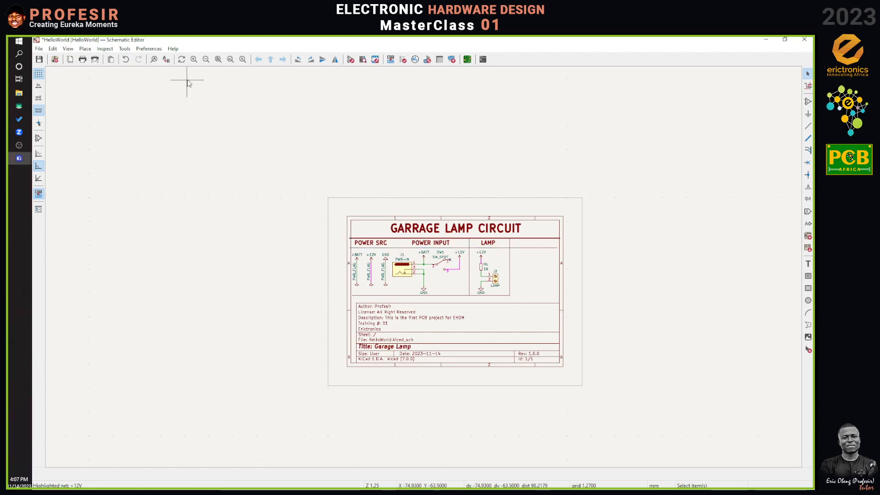
pyautogui.click(219, 60)
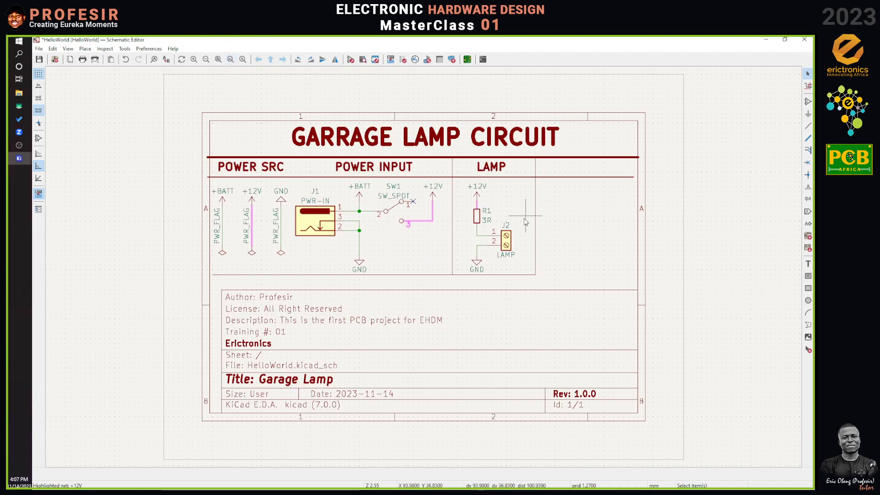
# Delete the LAMP section's right border and the bottom border segments, and extend the divider before LAMP down to the title block
pyautogui.click(230, 60)
pyautogui.click(613, 284)
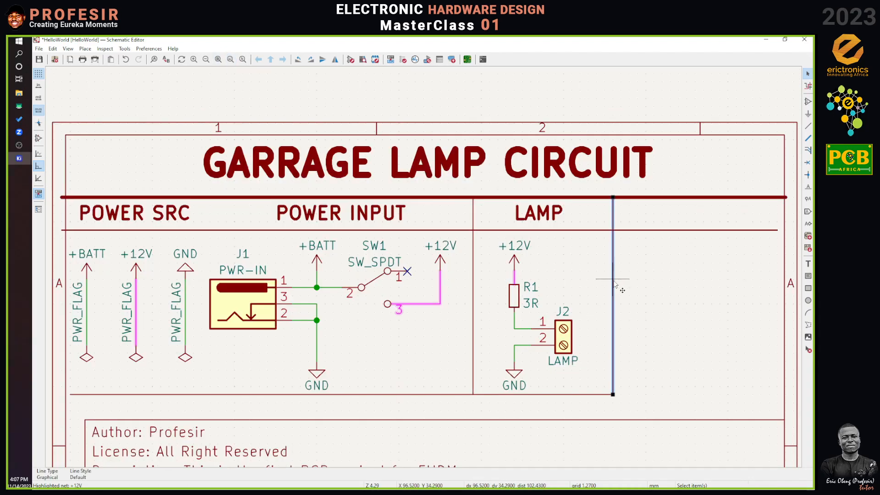
pyautogui.press('Delete')
pyautogui.click(547, 397)
pyautogui.press('Delete')
pyautogui.click(448, 396)
pyautogui.press('Delete')
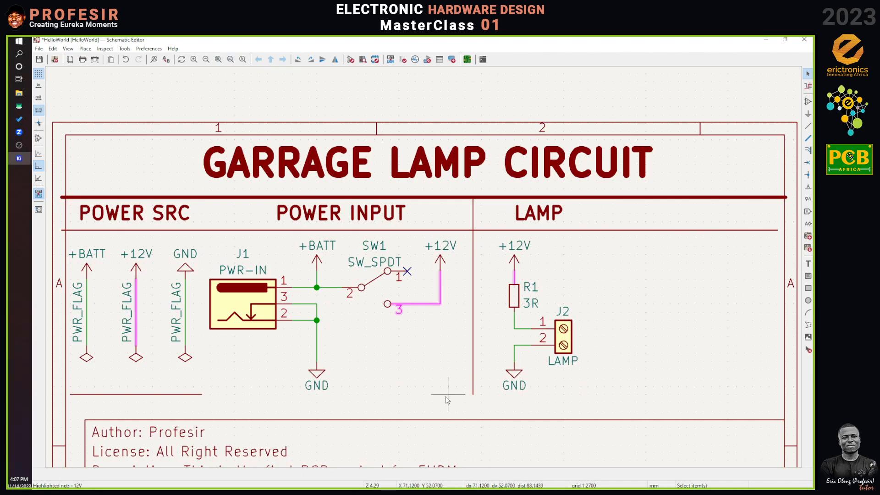
pyautogui.click(155, 401)
pyautogui.press('Delete')
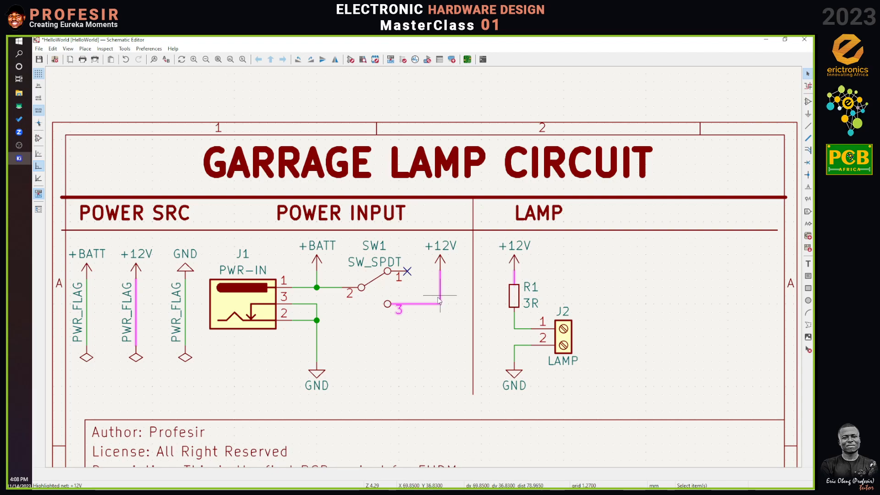
pyautogui.click(474, 332)
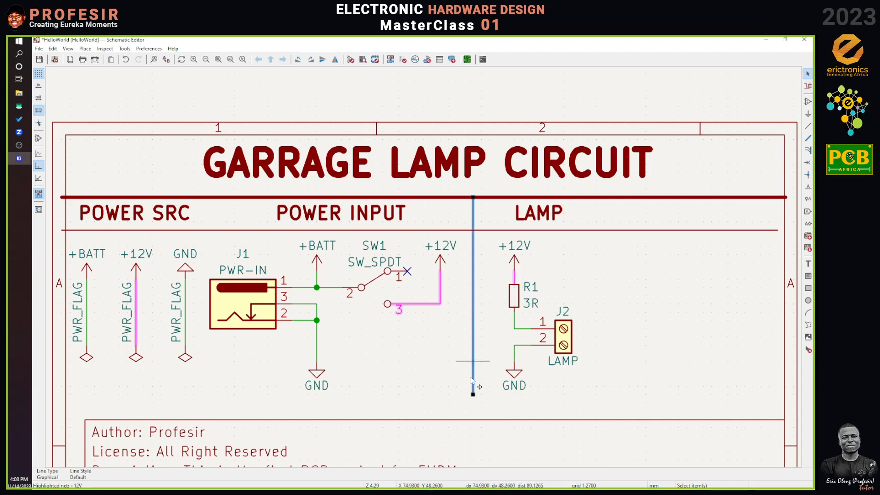
pyautogui.moveTo(473, 394); pyautogui.dragTo(473, 419)
# Move the LAMP heading and the lamp circuit further right, towards the middle of the free space in their section
pyautogui.click(545, 217)
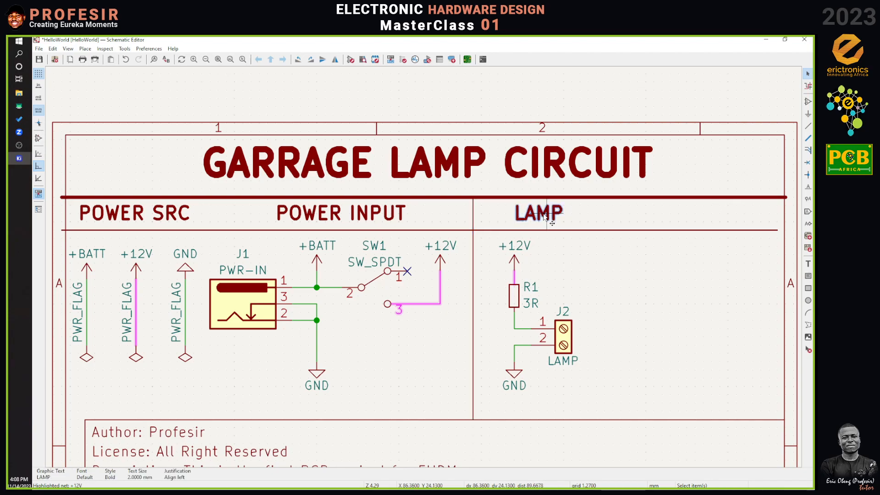
pyautogui.moveTo(514, 225); pyautogui.dragTo(488, 415)
pyautogui.press('m')
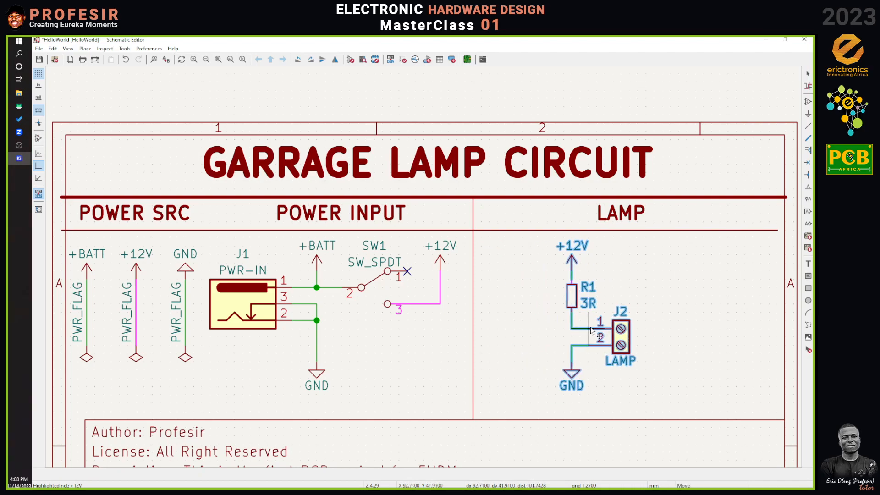
pyautogui.click(614, 328)
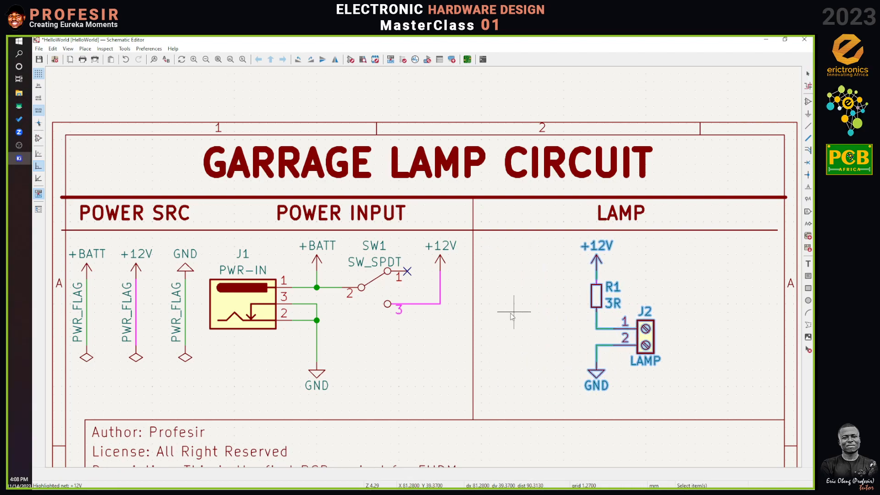
# Move the divider right, closer to the LAMP circuit, and place a copy of it between POWER SRC and POWER INPUT
pyautogui.click(473, 305)
pyautogui.press('m')
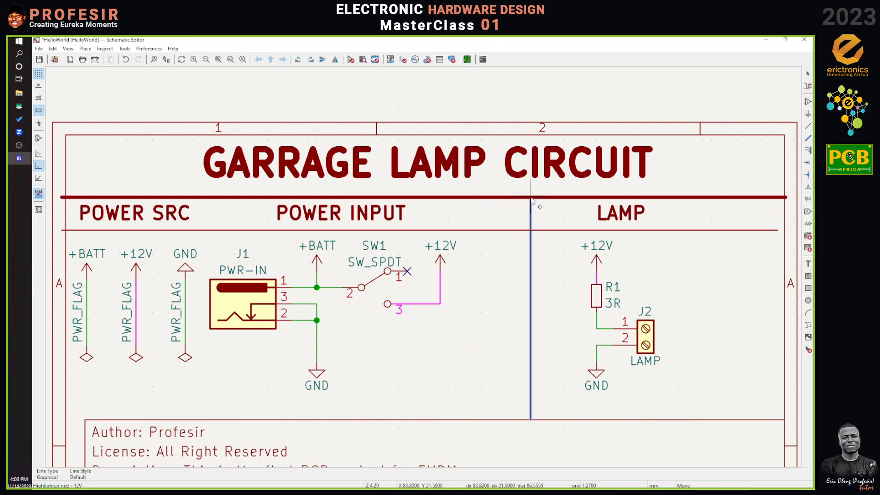
pyautogui.click(550, 204)
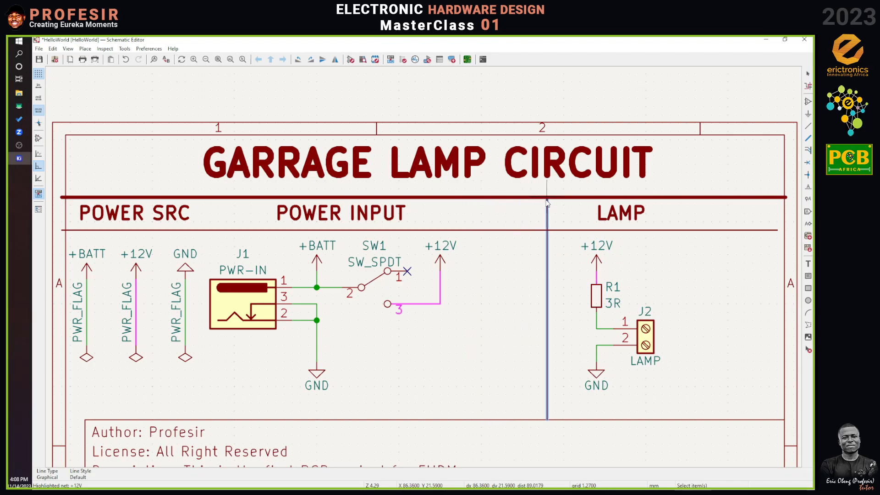
pyautogui.press('m')
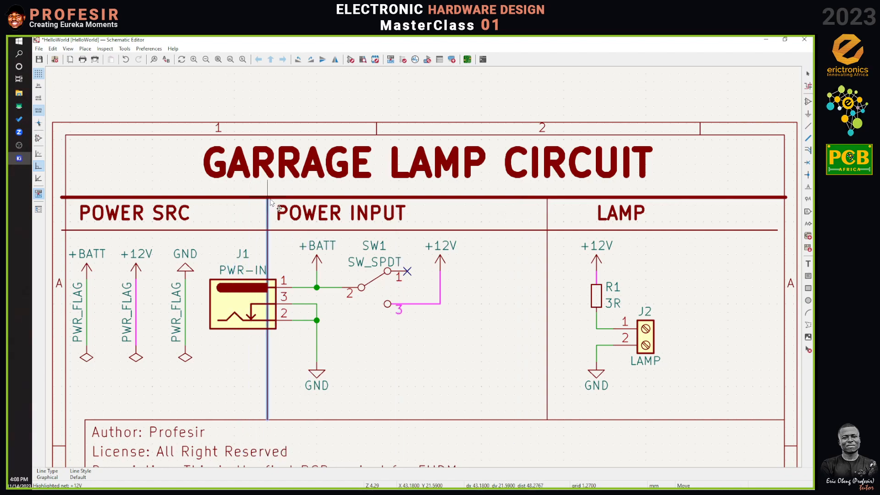
pyautogui.click(221, 198)
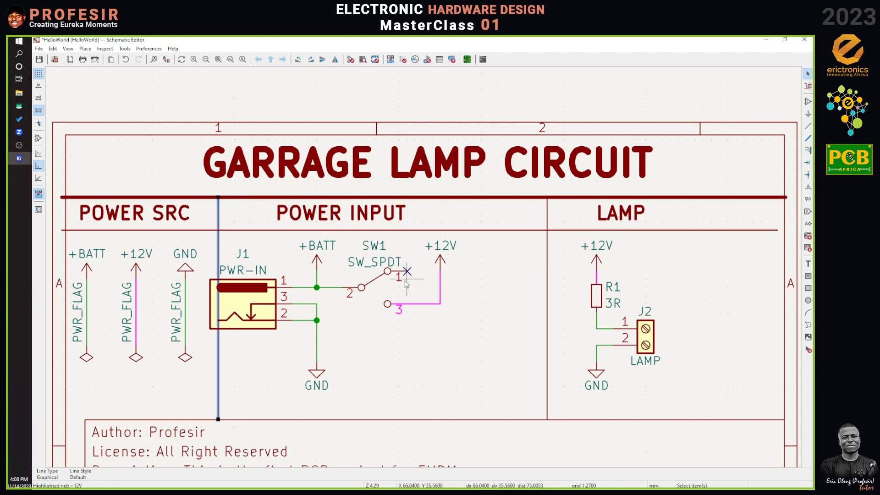
# Move the power input circuit and its POWER INPUT heading right so both are centred between the two dividers
pyautogui.moveTo(509, 244); pyautogui.dragTo(246, 384)
pyautogui.press('m')
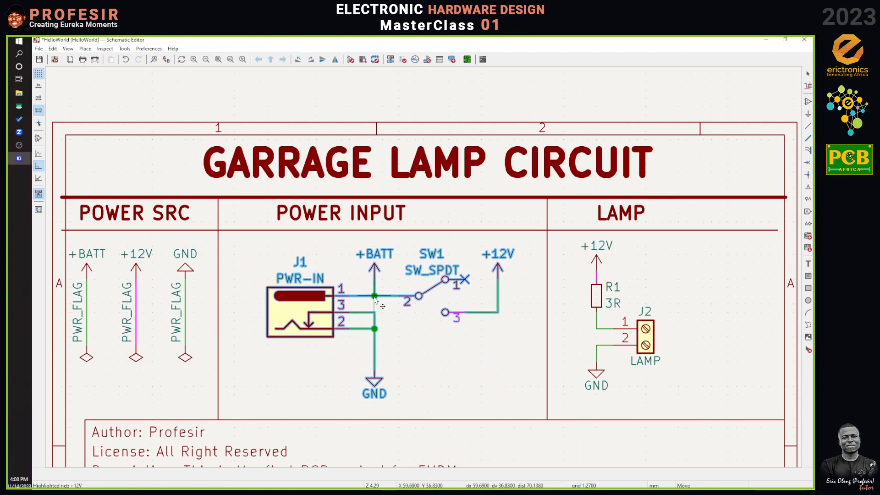
pyautogui.click(375, 298)
pyautogui.click(394, 216)
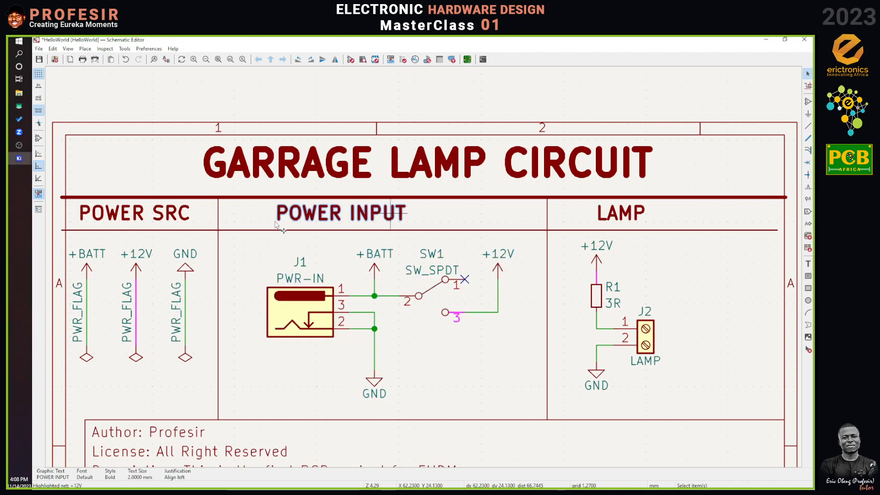
pyautogui.press('m')
pyautogui.click(329, 223)
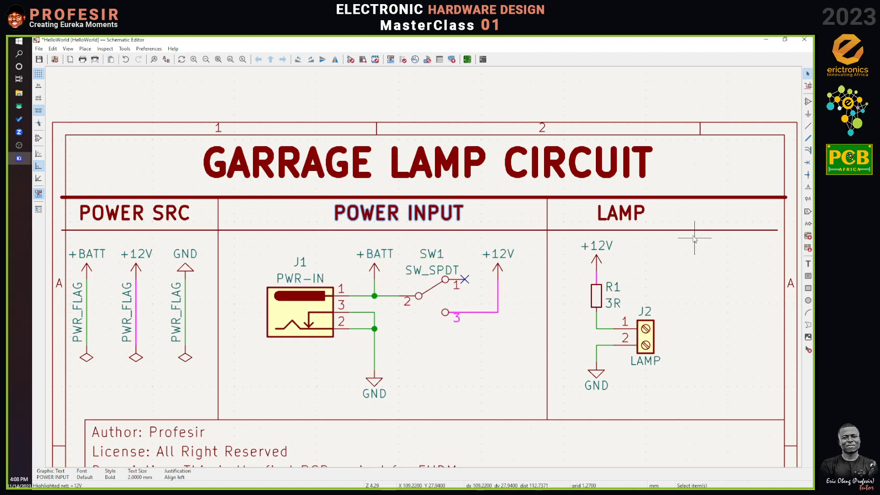
pyautogui.click(627, 217)
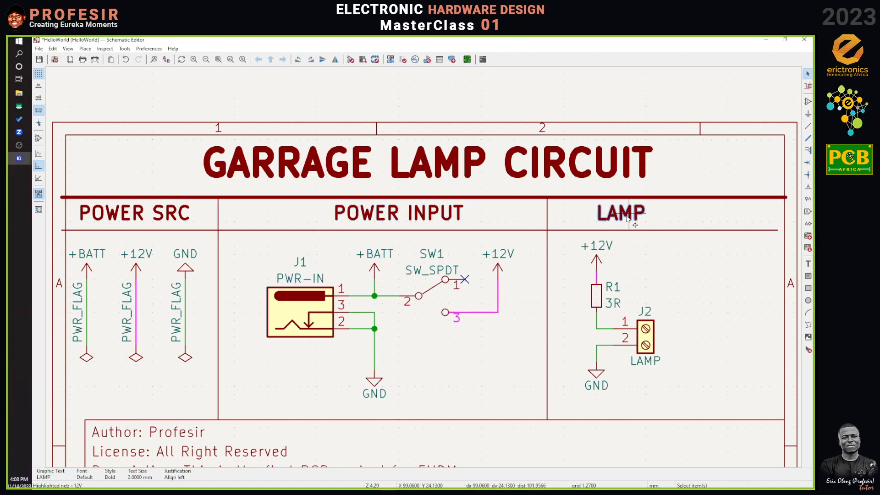
pyautogui.click(694, 314)
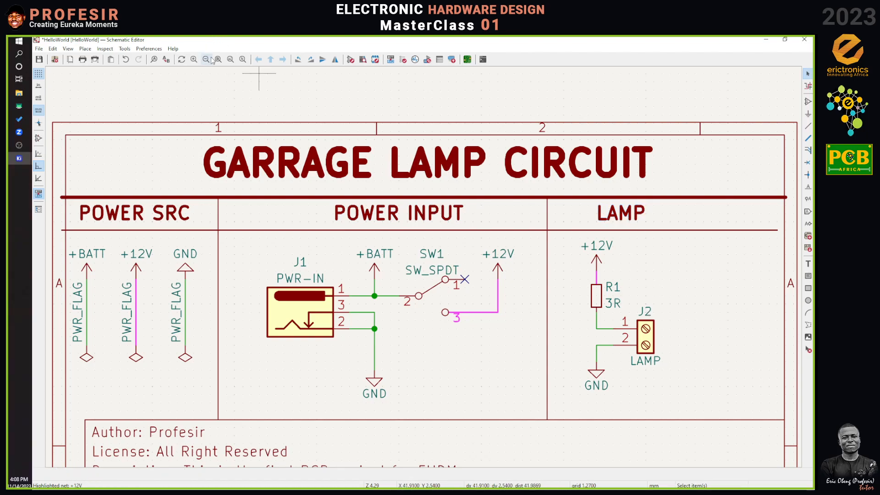
pyautogui.click(220, 60)
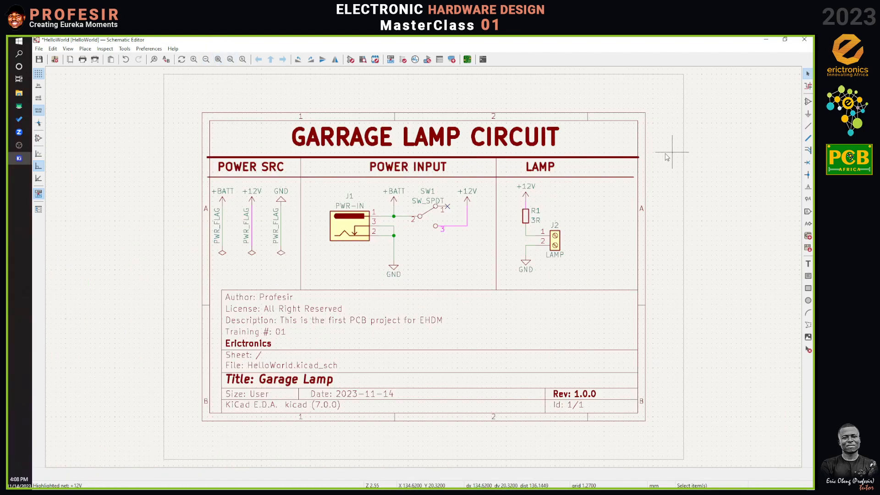